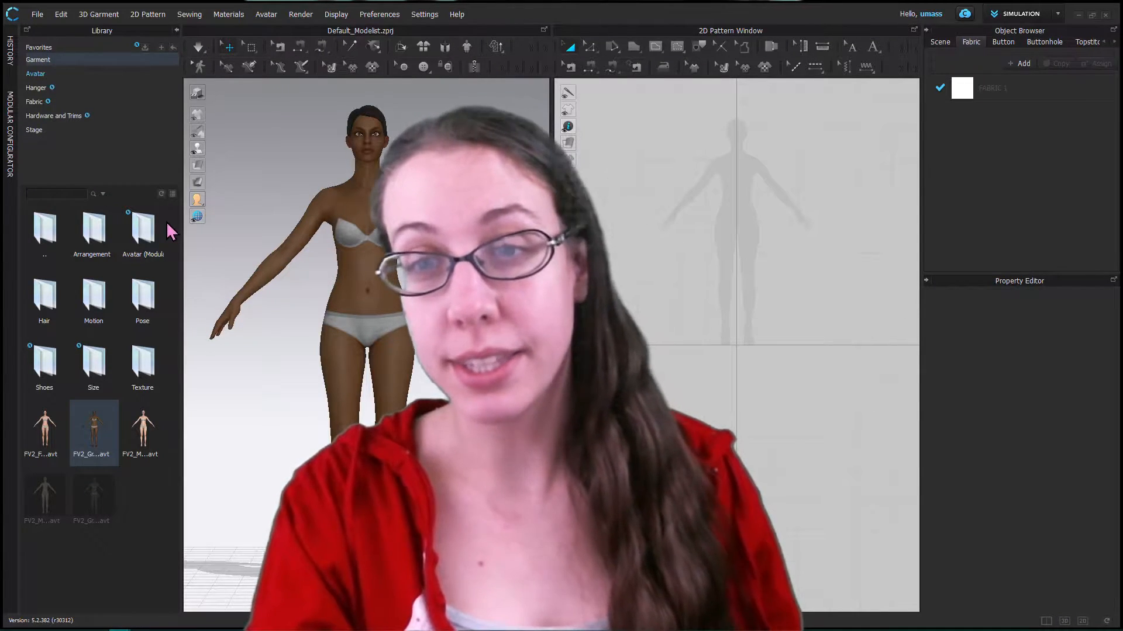
# - Load the Female_T-shirt.zpac garment from the library onto the avatar
pyautogui.moveTo(139, 245)
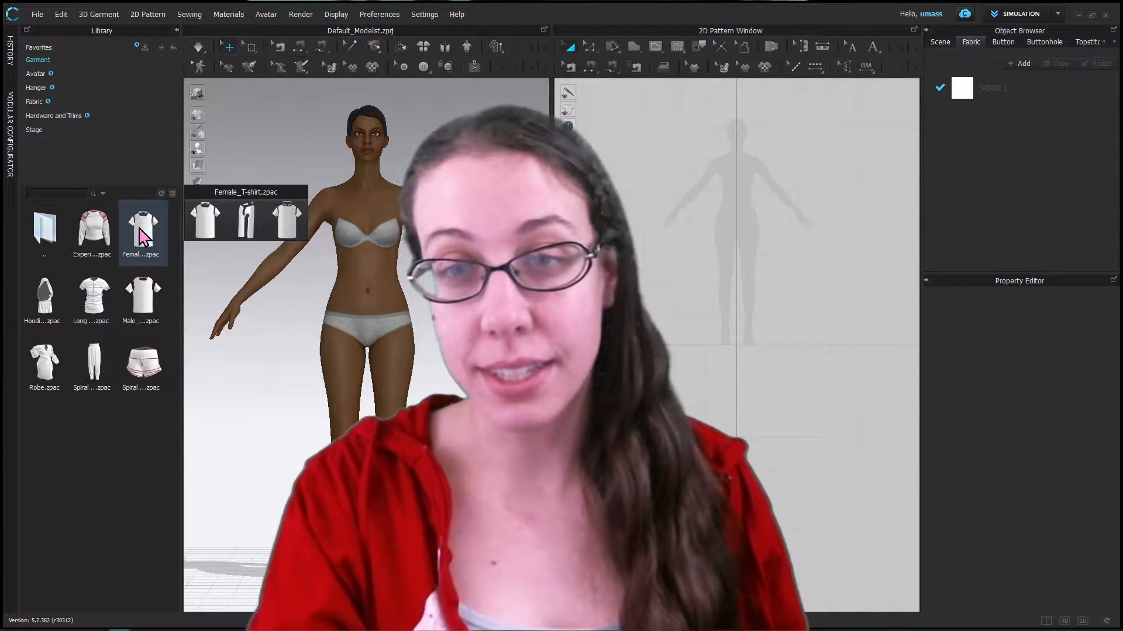
pyautogui.doubleClick(155, 254)
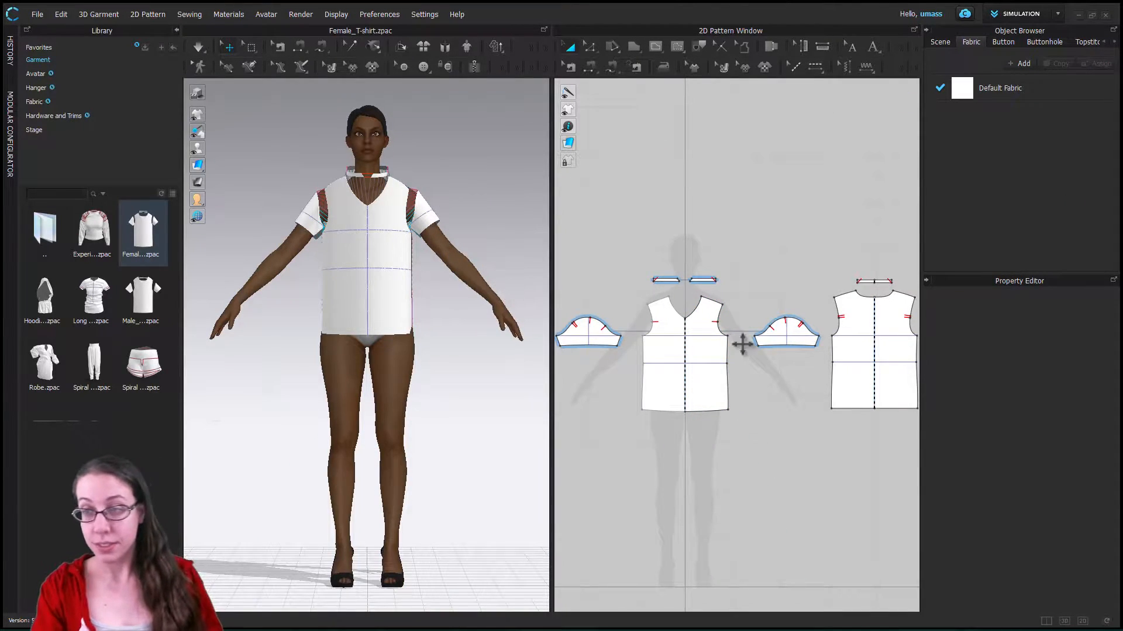
# - Lengthen the front bodice piece by moving its hem down about 10.9 in, and pull its hem corner outward to flare the skirt
pyautogui.scroll(-5, 738, 345)
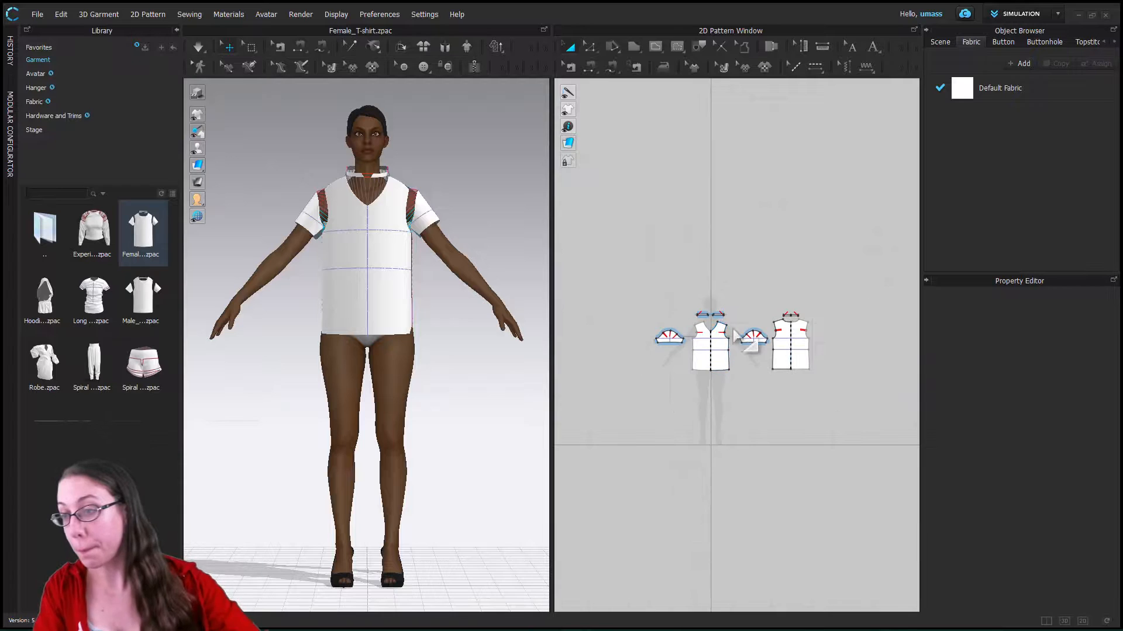
pyautogui.scroll(10, 710, 325)
pyautogui.moveTo(770, 288); pyautogui.dragTo(747, 233, button='middle')
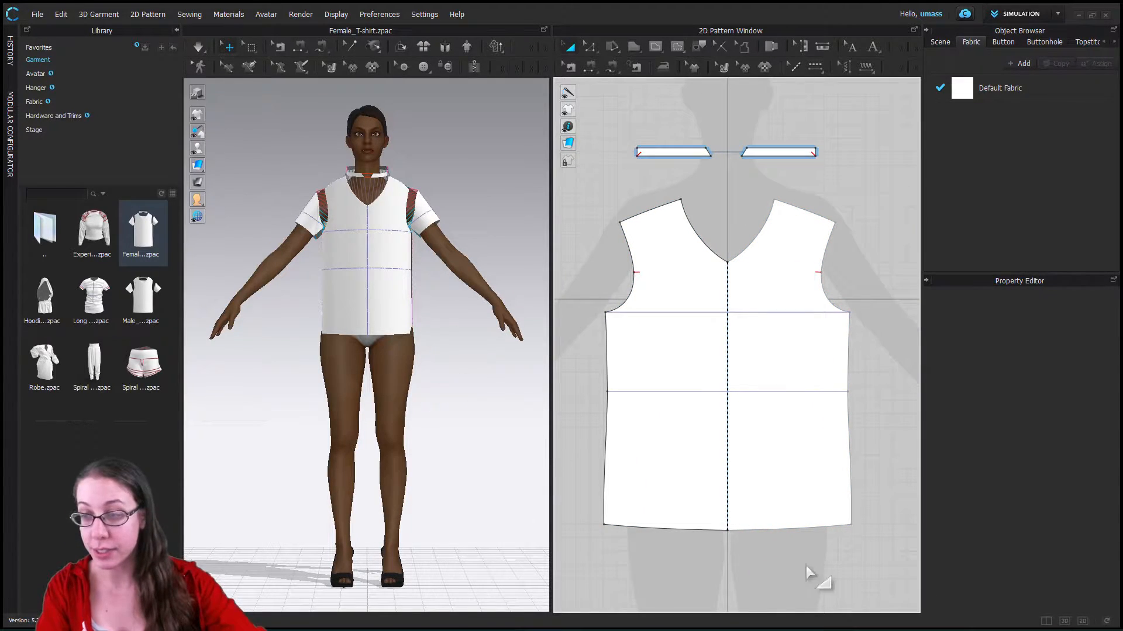
pyautogui.scroll(4, 815, 538)
pyautogui.scroll(-6, 807, 528)
pyautogui.scroll(-5, 822, 557)
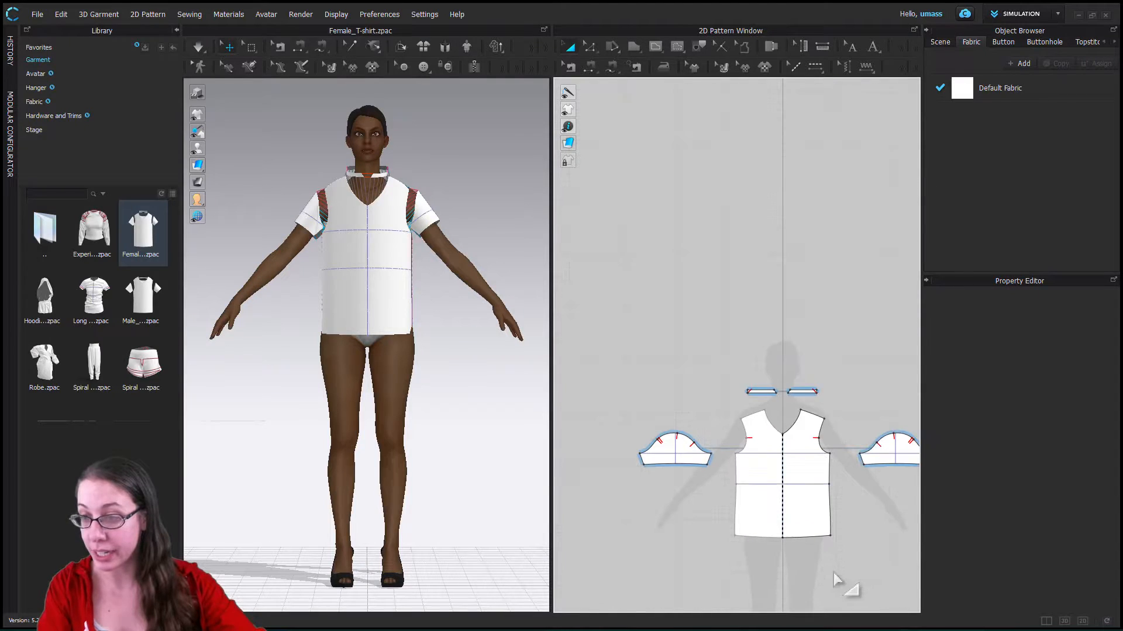
pyautogui.click(591, 49)
pyautogui.moveTo(760, 418); pyautogui.dragTo(692, 363)
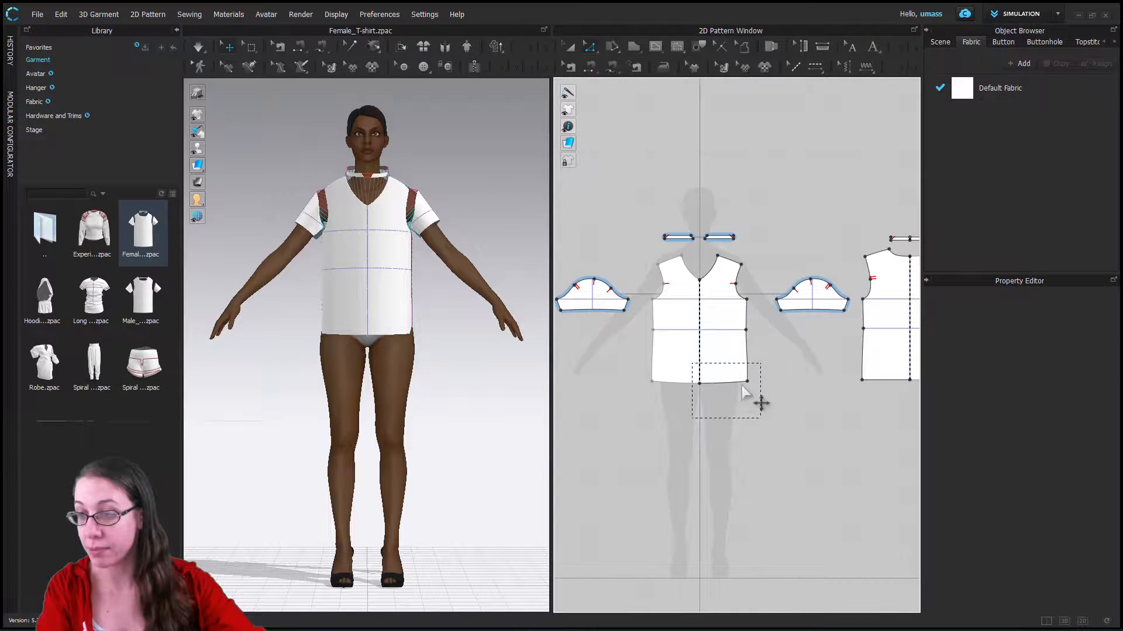
pyautogui.moveTo(744, 388); pyautogui.dragTo(751, 445)
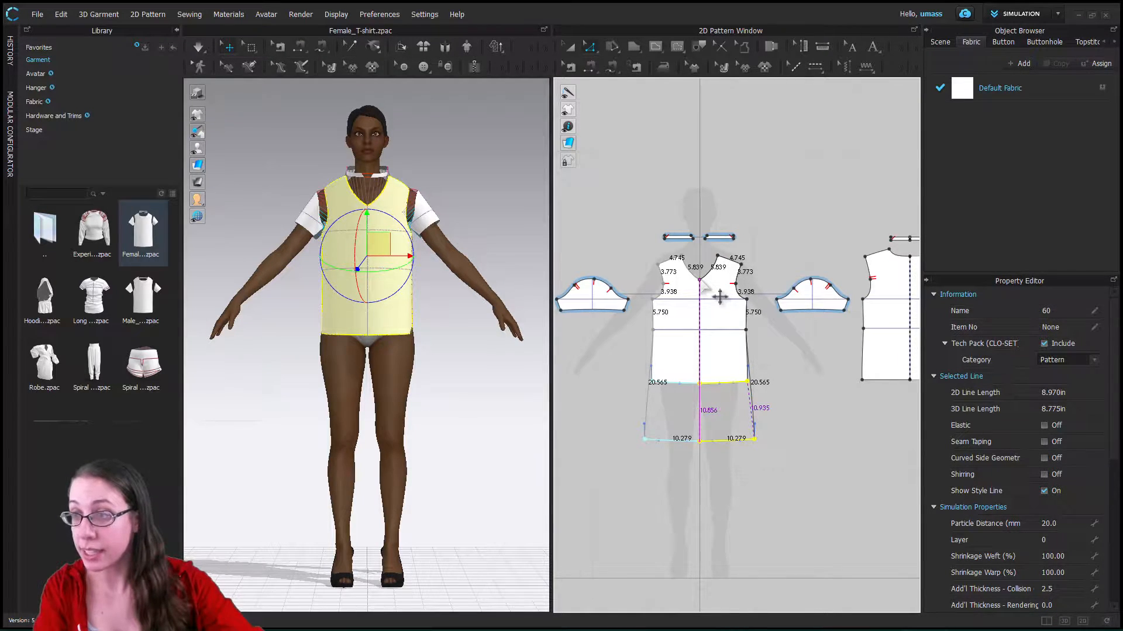
pyautogui.click(700, 280)
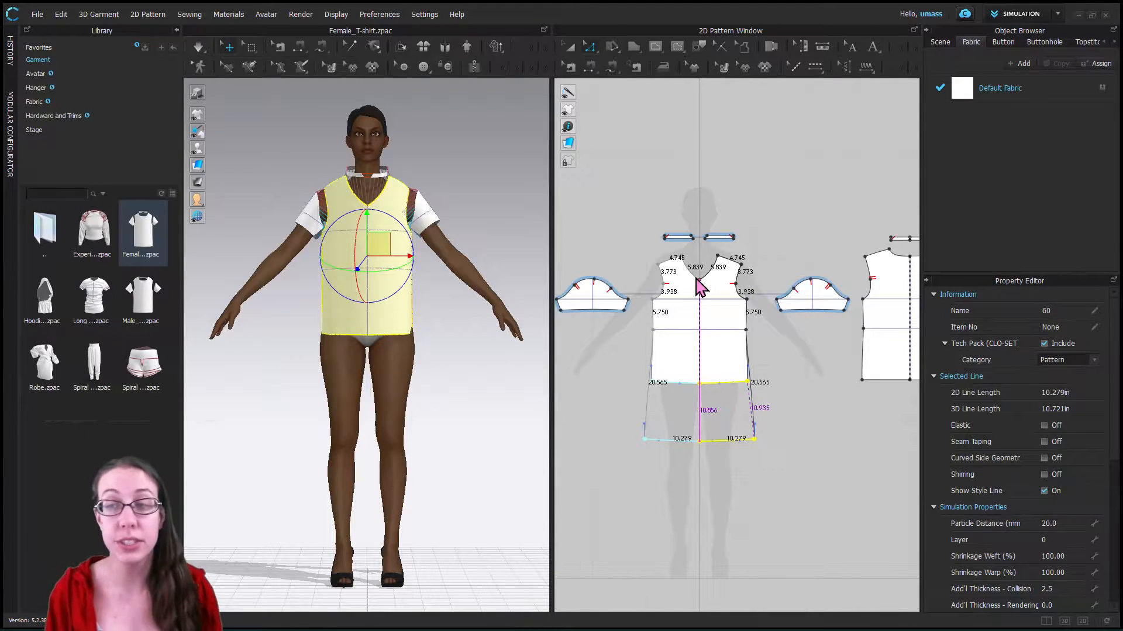
pyautogui.click(716, 296)
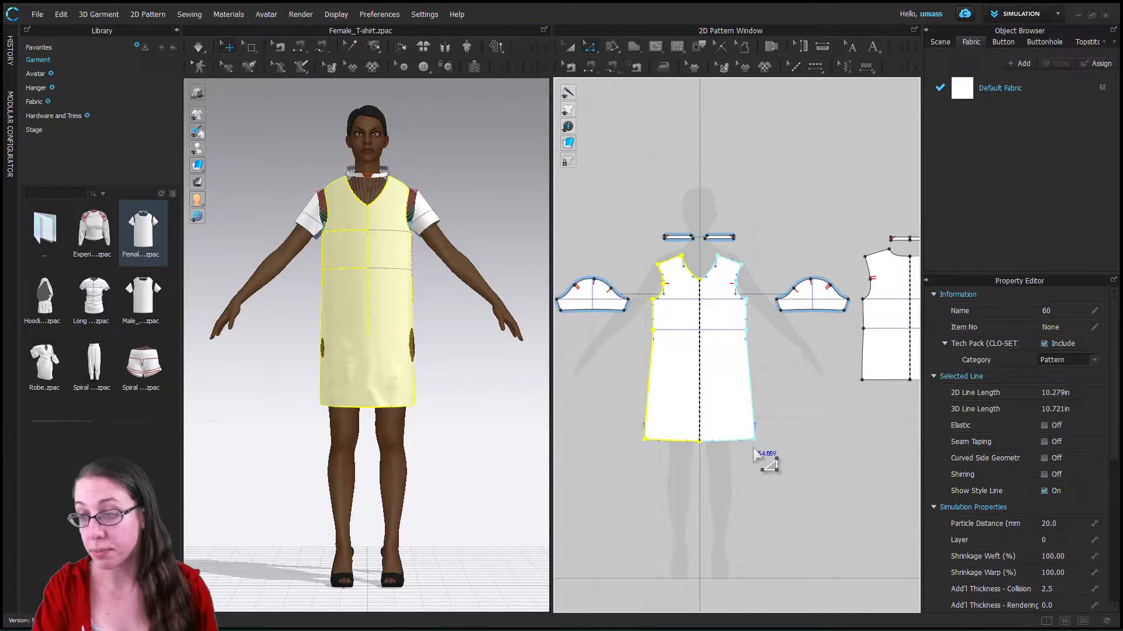
pyautogui.click(755, 441)
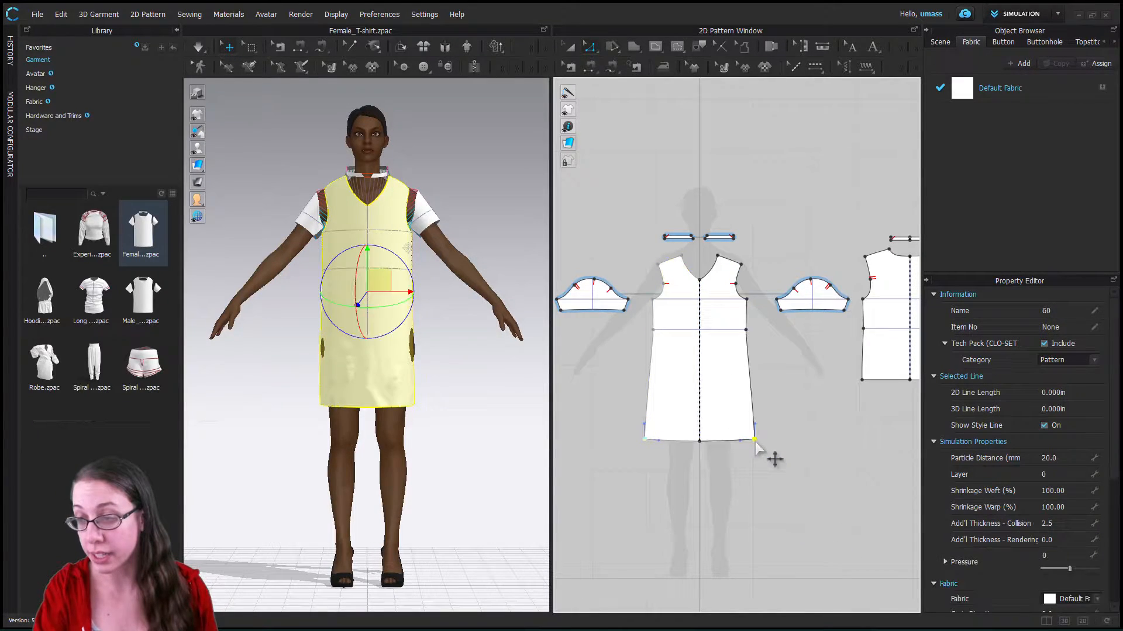
pyautogui.moveTo(770, 445); pyautogui.dragTo(771, 446)
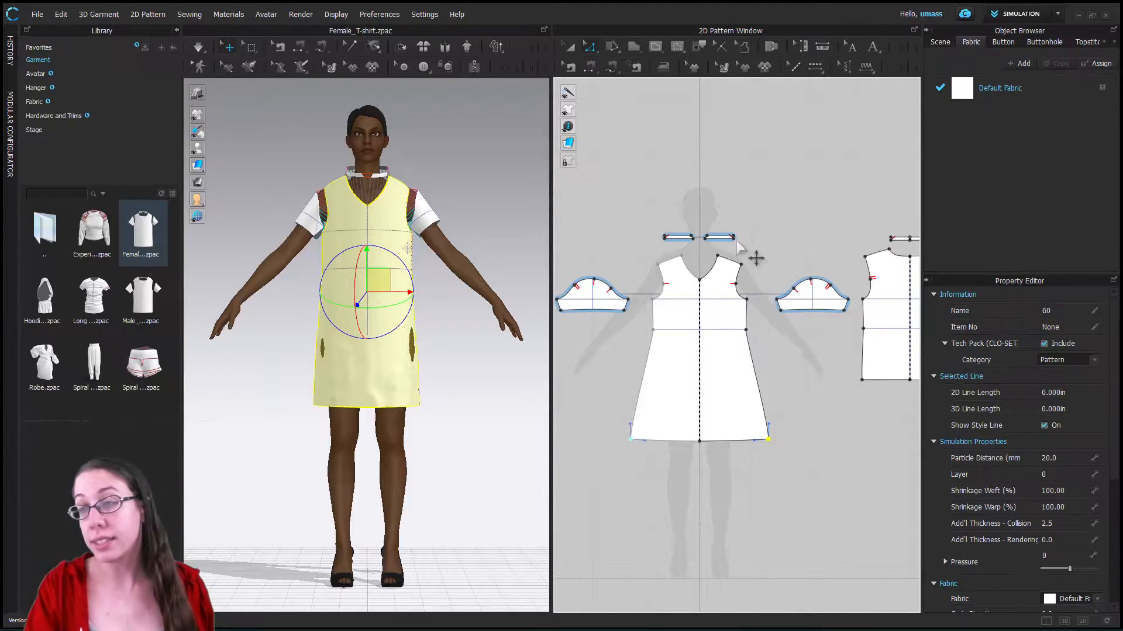
# - Raise the front neckline's centre point about 2 in and adjust its curve handles into a rounded neckline
pyautogui.moveTo(767, 259); pyautogui.dragTo(731, 276, button='middle')
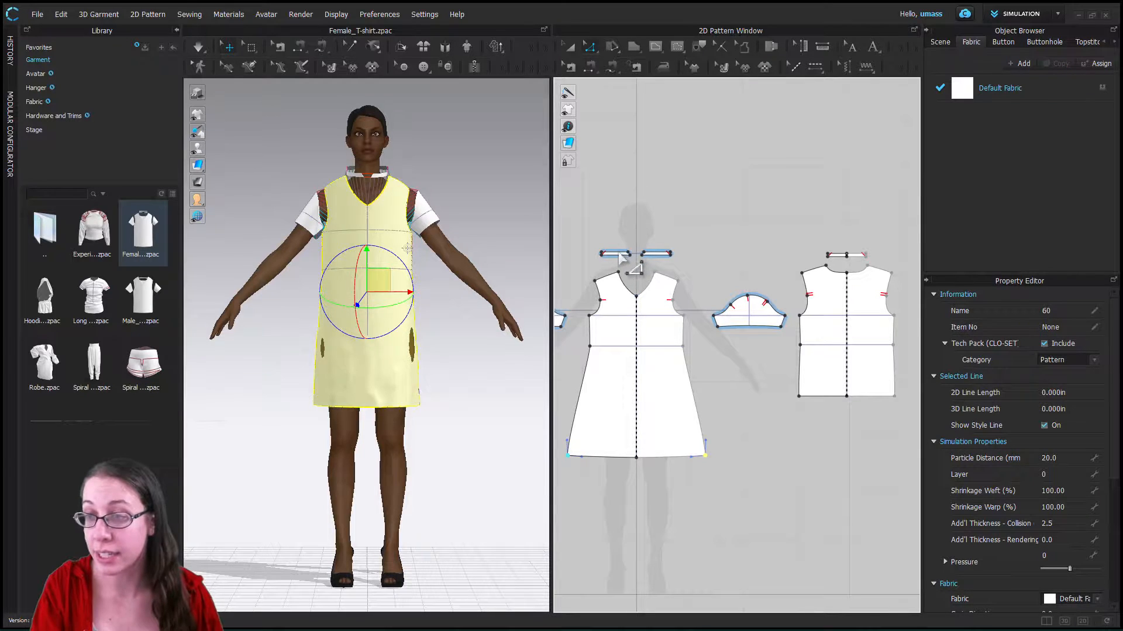
pyautogui.moveTo(630, 283)
pyautogui.mouseDown()
pyautogui.moveTo(640, 311)
pyautogui.moveTo(638, 287)
pyautogui.mouseUp()
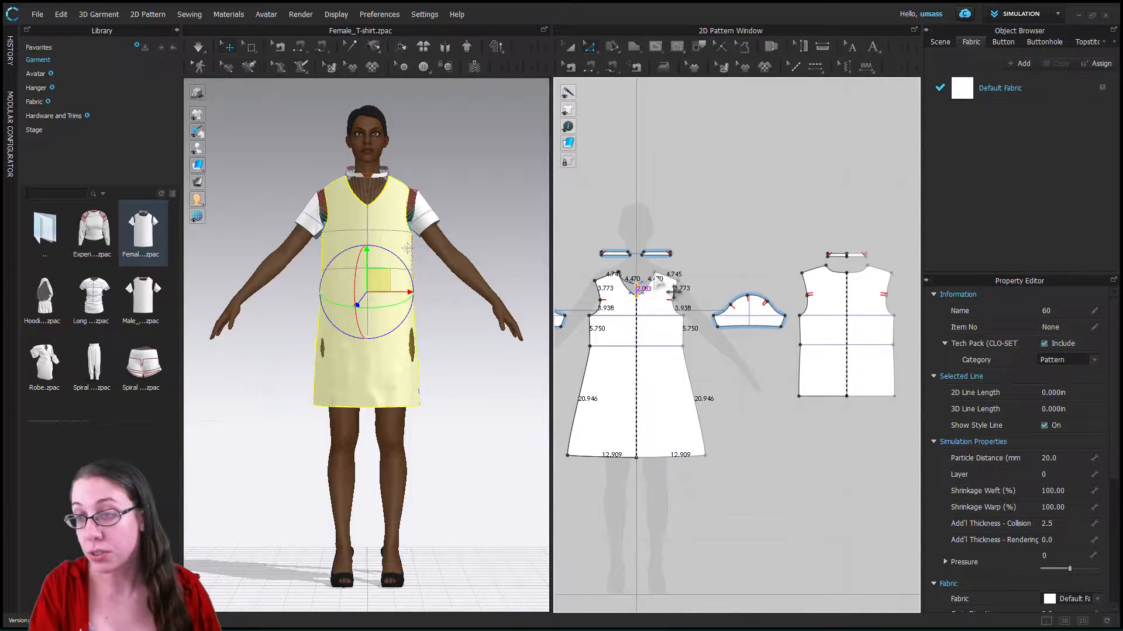
pyautogui.scroll(-2, 652, 300)
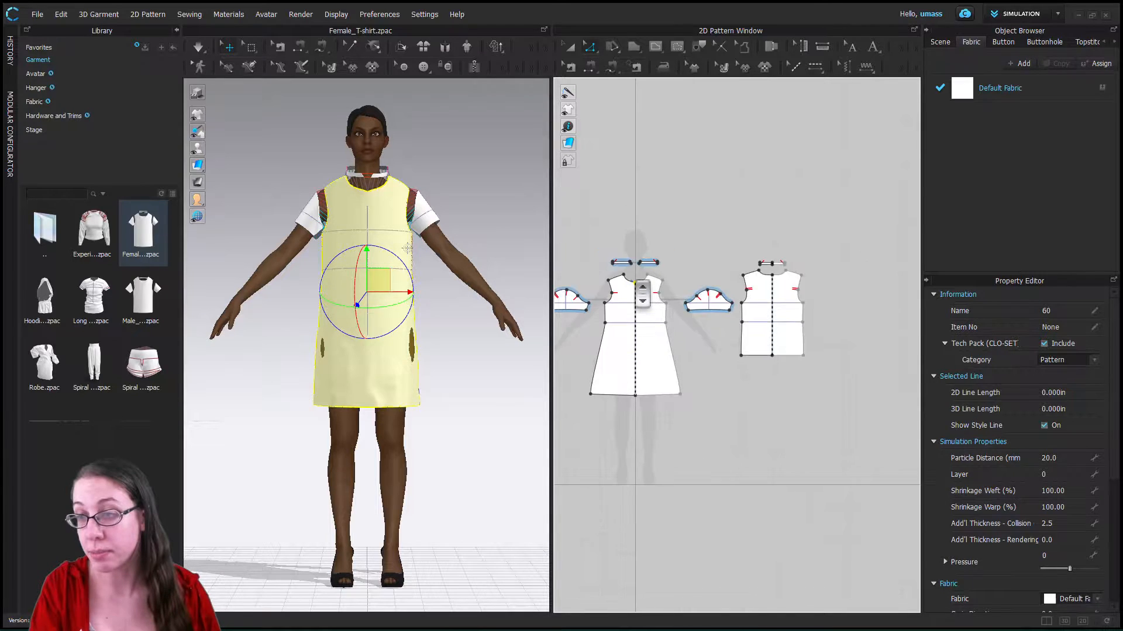
pyautogui.scroll(6, 654, 304)
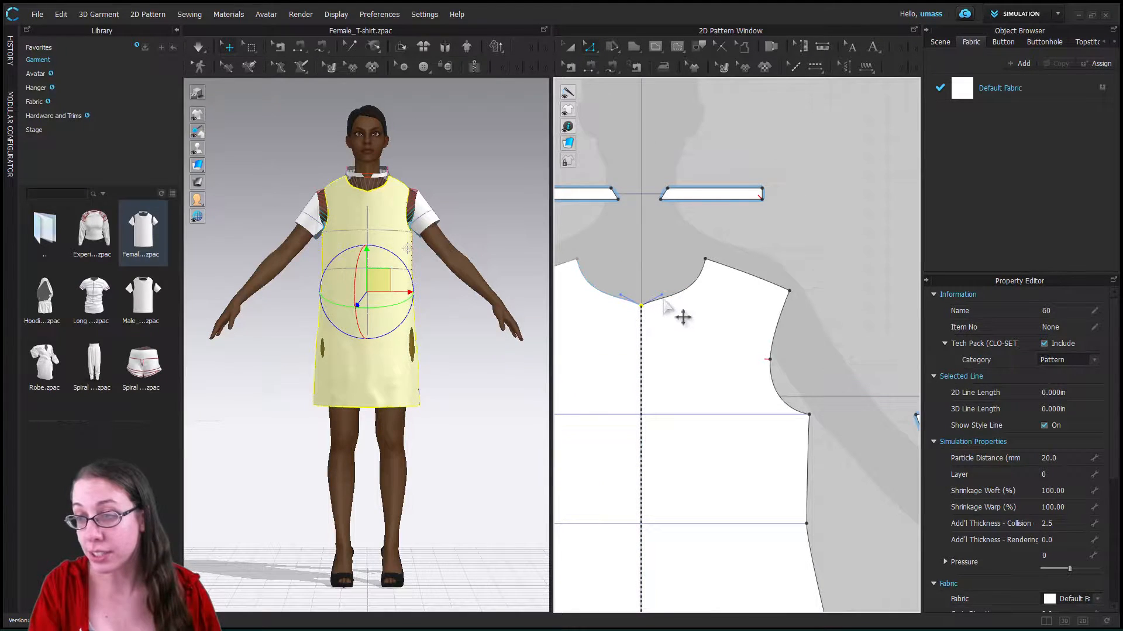
pyautogui.click(666, 308)
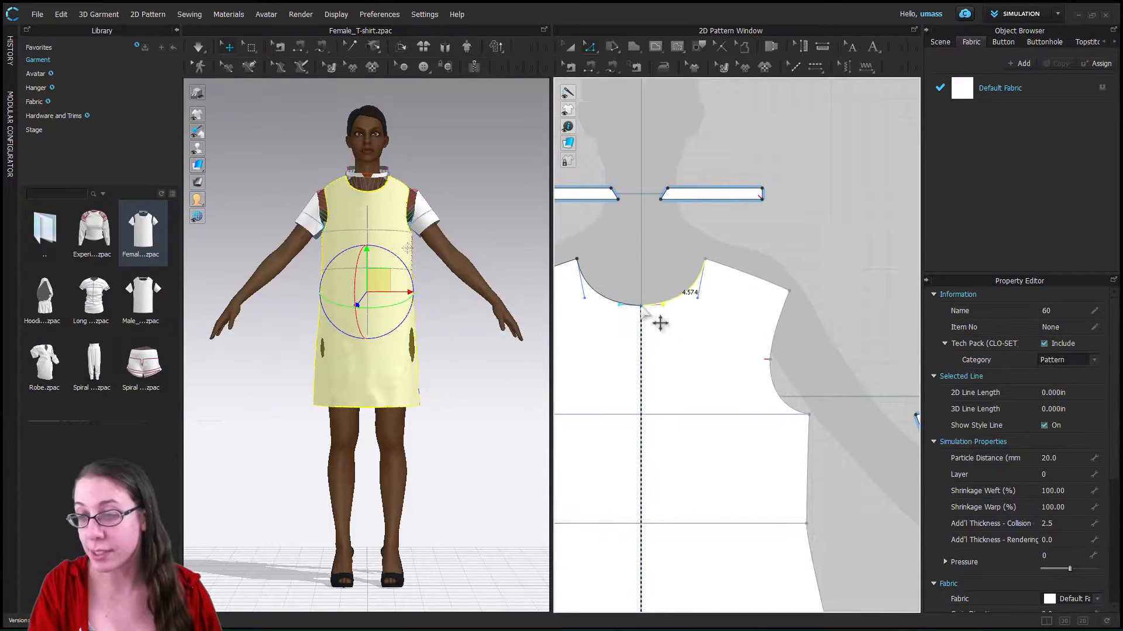
pyautogui.click(705, 261)
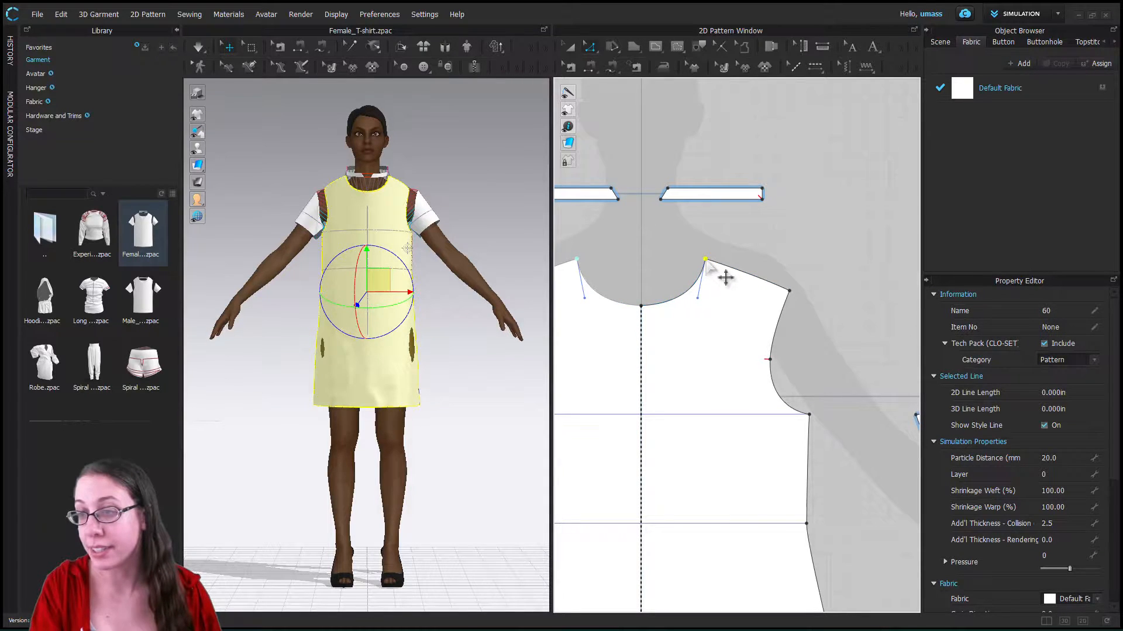
pyautogui.click(704, 305)
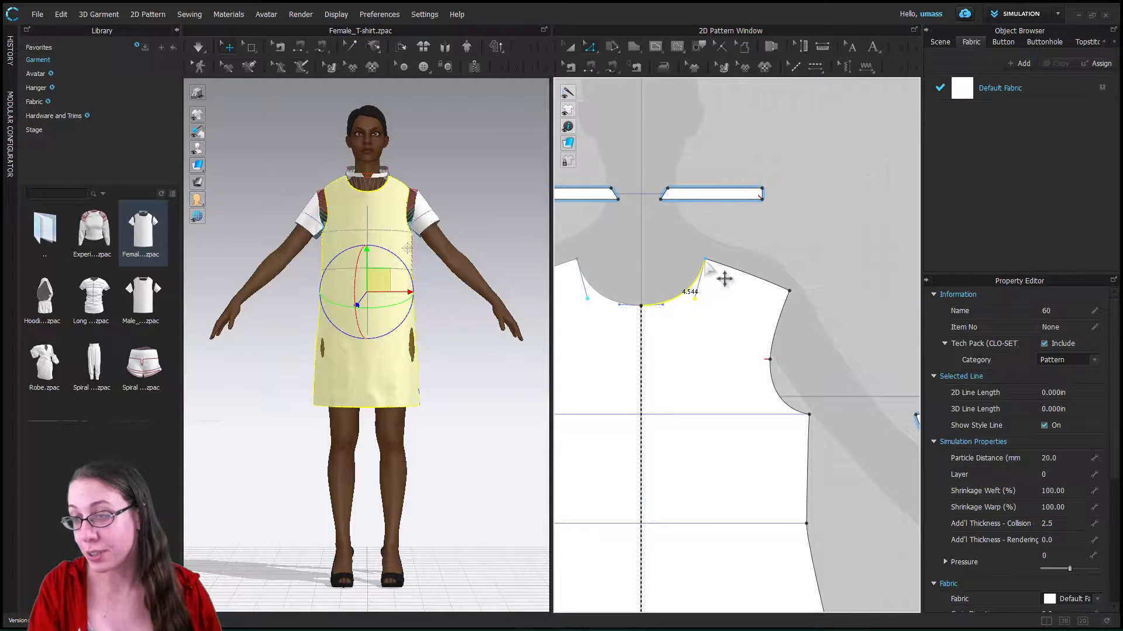
pyautogui.rightClick(706, 261)
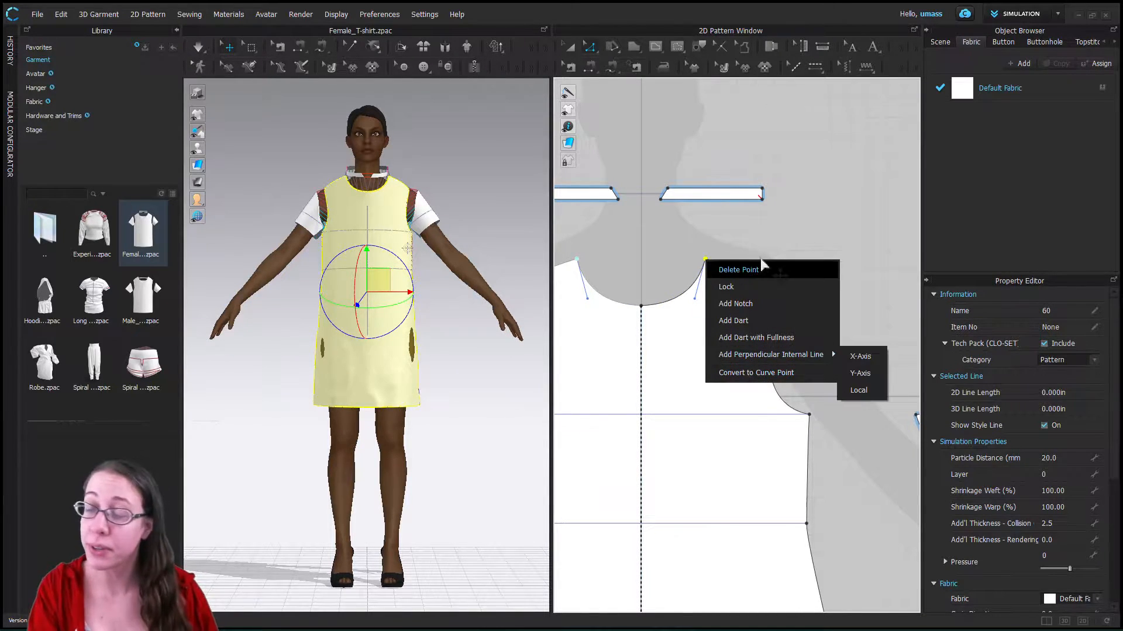
pyautogui.click(628, 118)
pyautogui.click(641, 135)
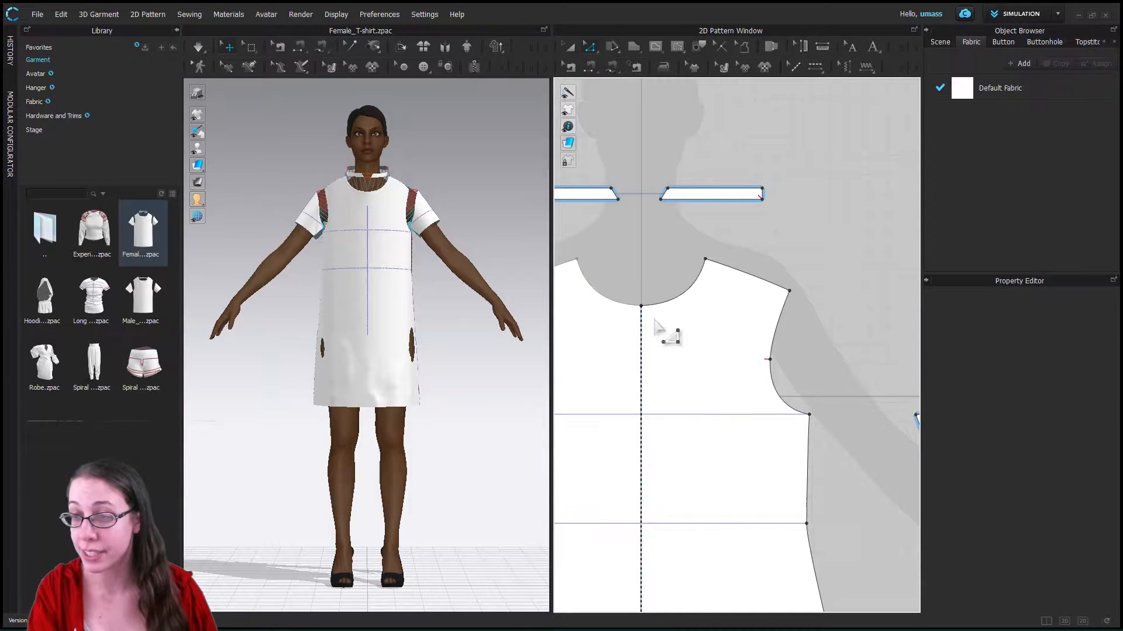
# - Move the whole front dress piece slightly up toward the front neckband pieces in the 2D pattern layout
pyautogui.scroll(-5, 766, 361)
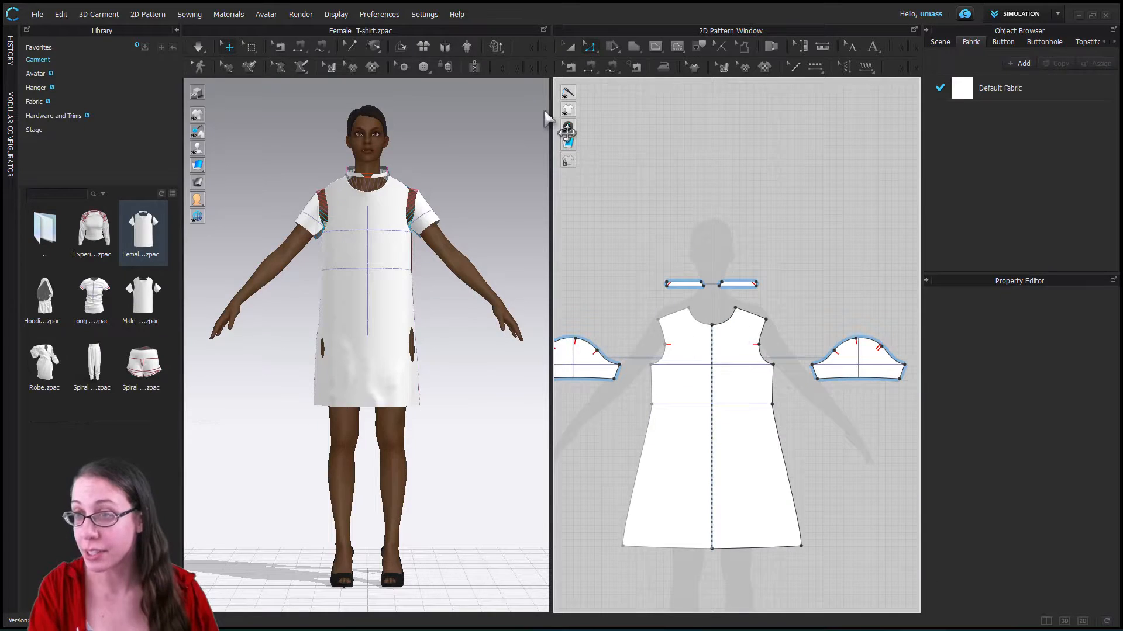
pyautogui.click(752, 435)
pyautogui.moveTo(748, 434); pyautogui.dragTo(749, 433)
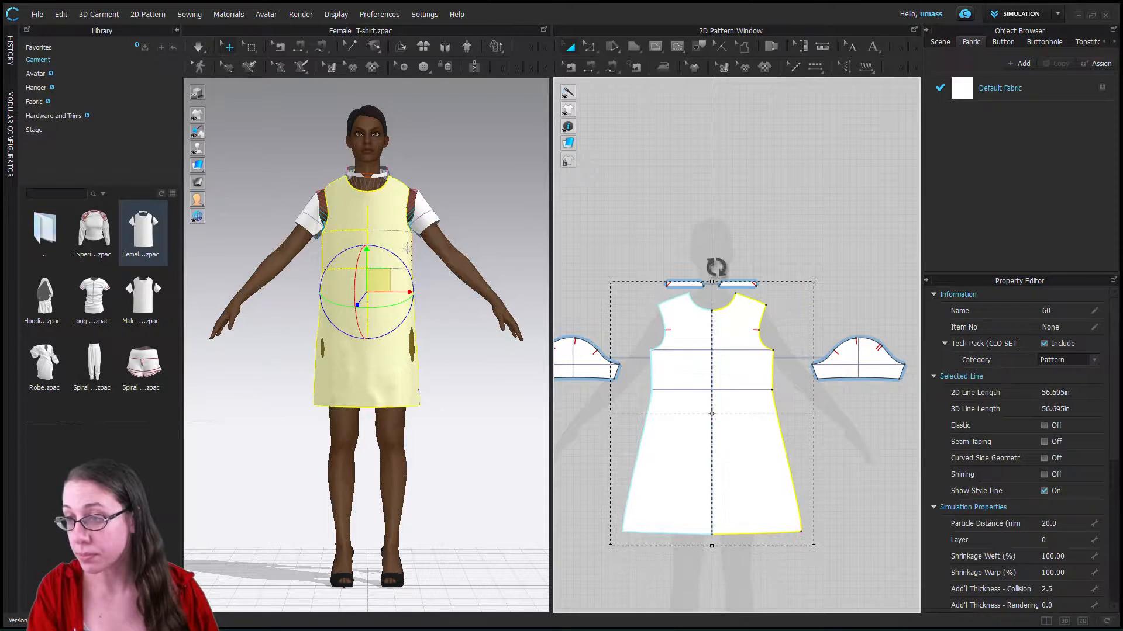
# - Move the back neckband beside the front neckband above the front dress piece, aligning their short ends edge to edge
pyautogui.scroll(5, 725, 285)
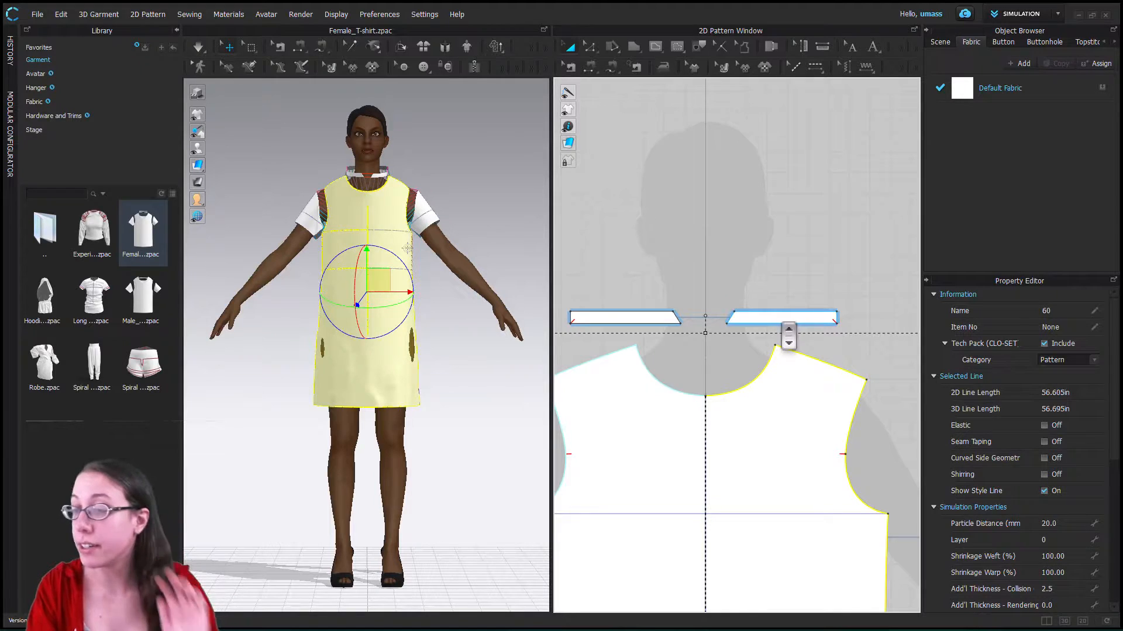
pyautogui.scroll(-5, 787, 335)
pyautogui.moveTo(806, 343); pyautogui.dragTo(723, 341, button='middle')
pyautogui.moveTo(778, 285); pyautogui.dragTo(695, 277, button='middle')
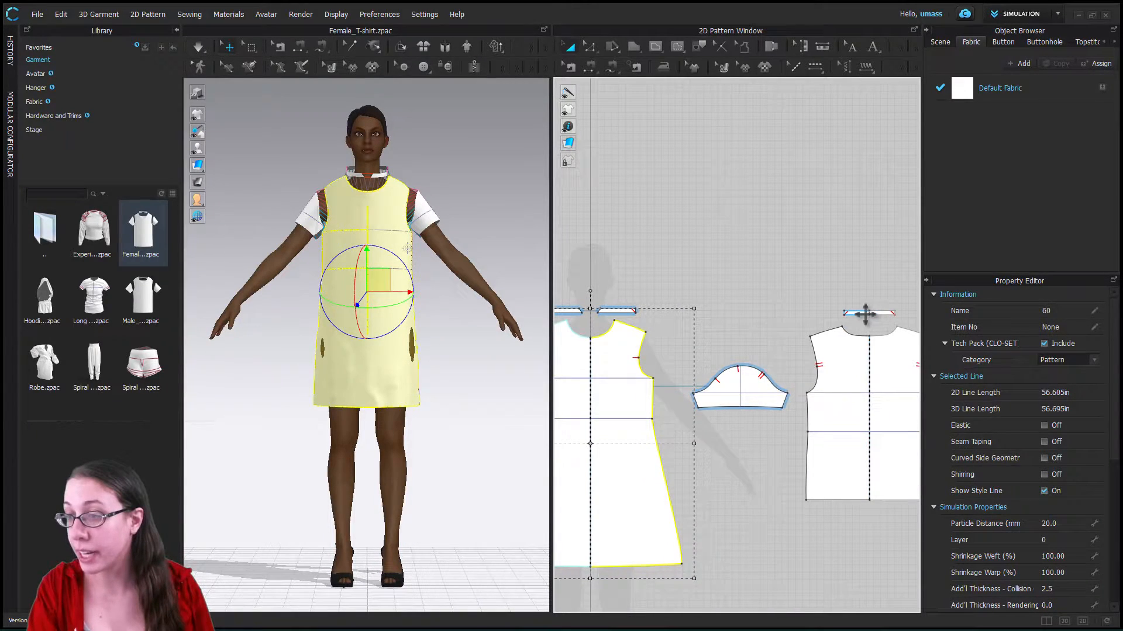
pyautogui.moveTo(862, 314); pyautogui.dragTo(634, 298)
pyautogui.scroll(-2, 644, 292)
pyautogui.scroll(5, 649, 290)
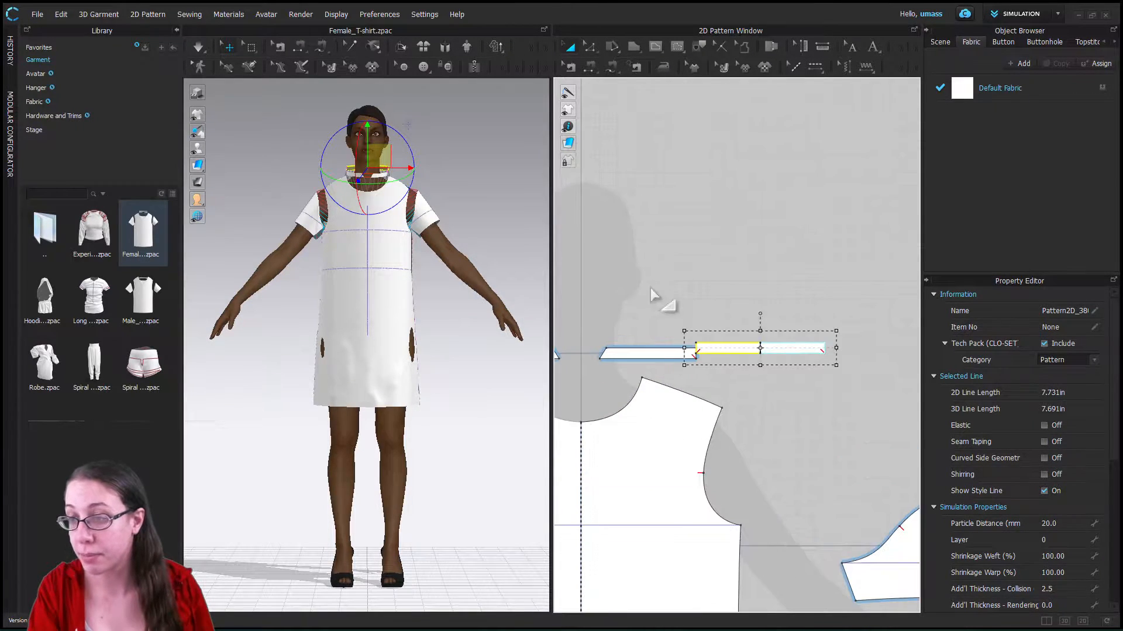
pyautogui.scroll(1, 654, 296)
pyautogui.moveTo(751, 376); pyautogui.dragTo(794, 368)
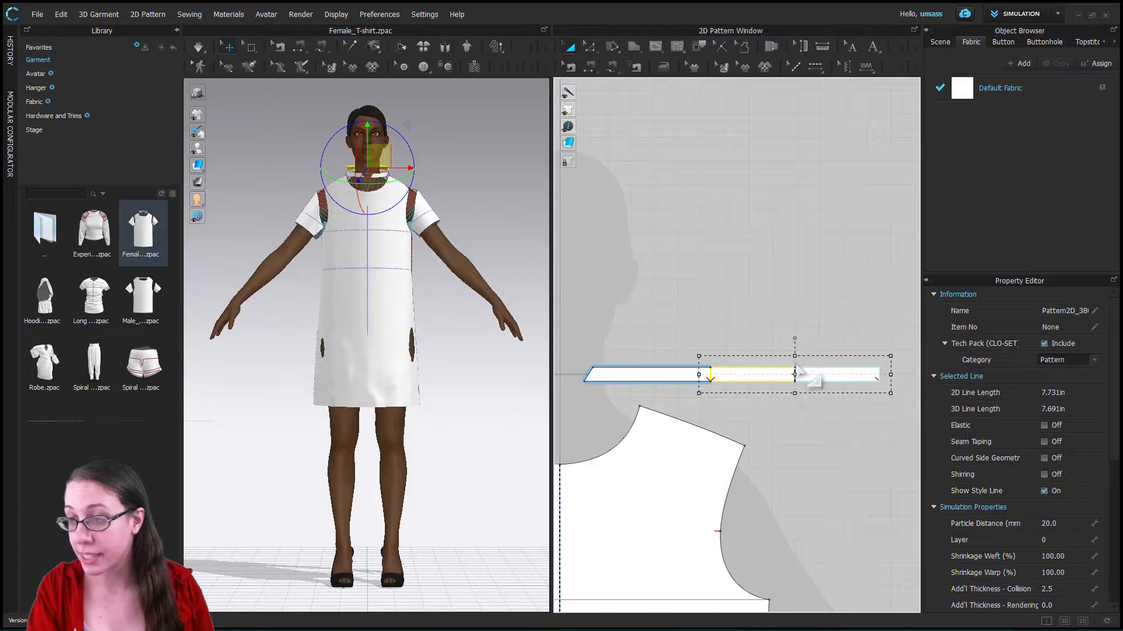
pyautogui.click(797, 395)
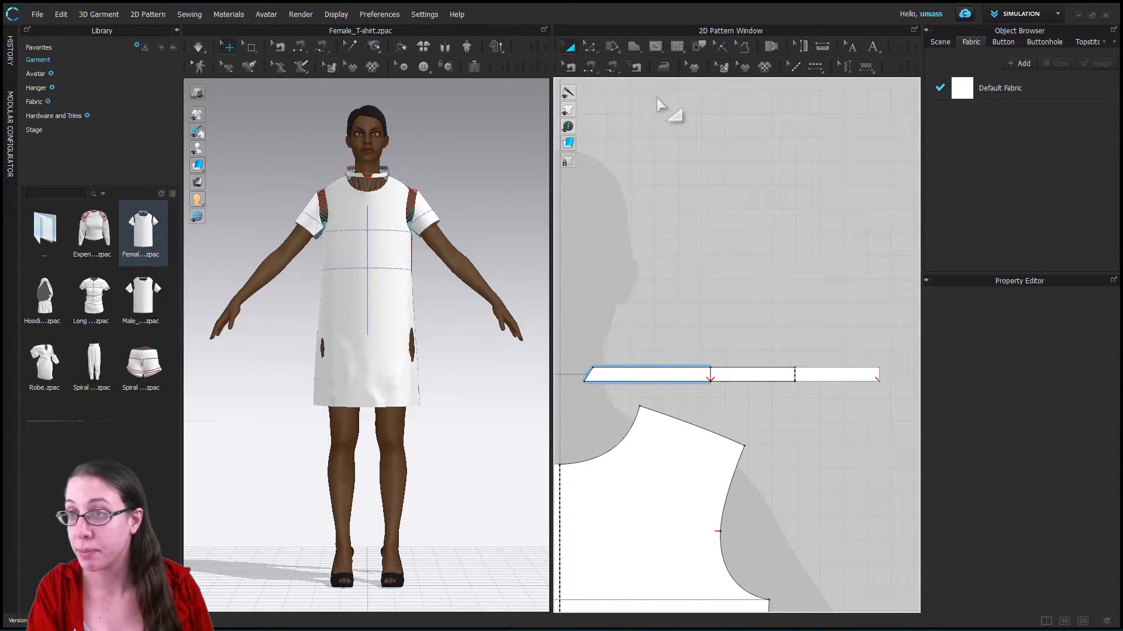
# - Activate the Polygon tool for drawing a new pattern piece
pyautogui.click(634, 49)
pyautogui.click(636, 49)
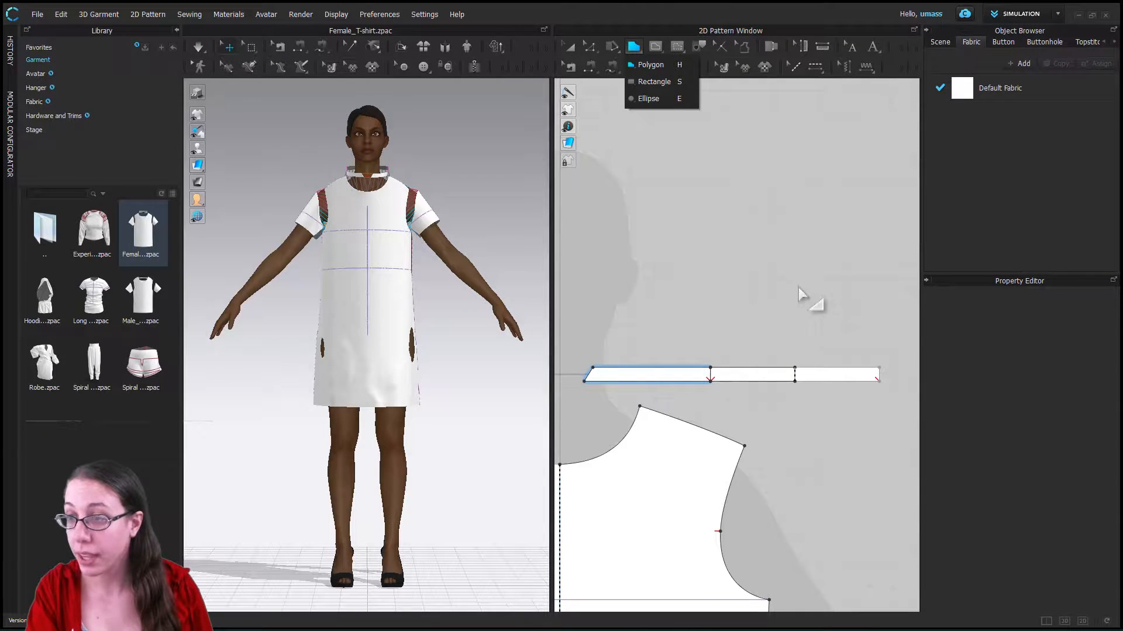
pyautogui.moveTo(796, 280); pyautogui.dragTo(631, 279)
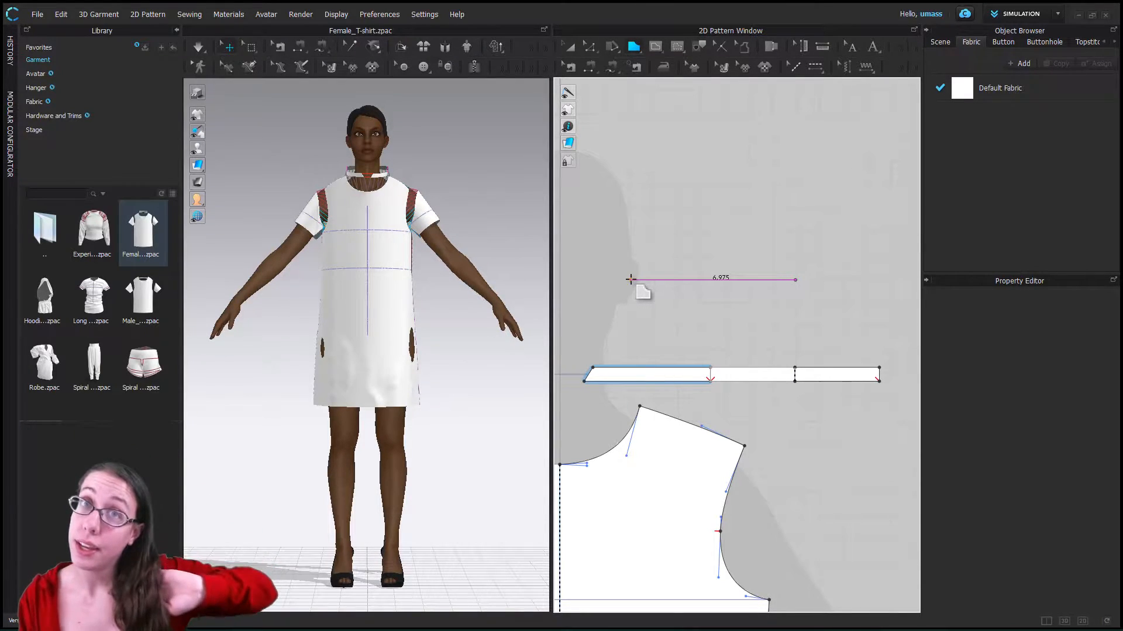
pyautogui.click(568, 280)
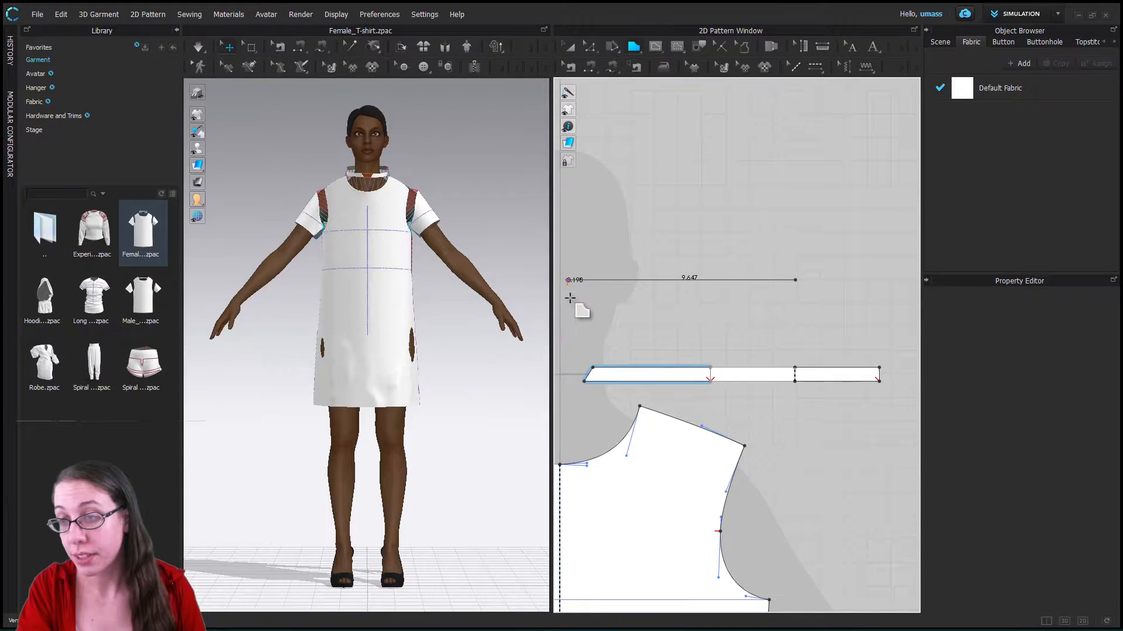
pyautogui.press('Escape')
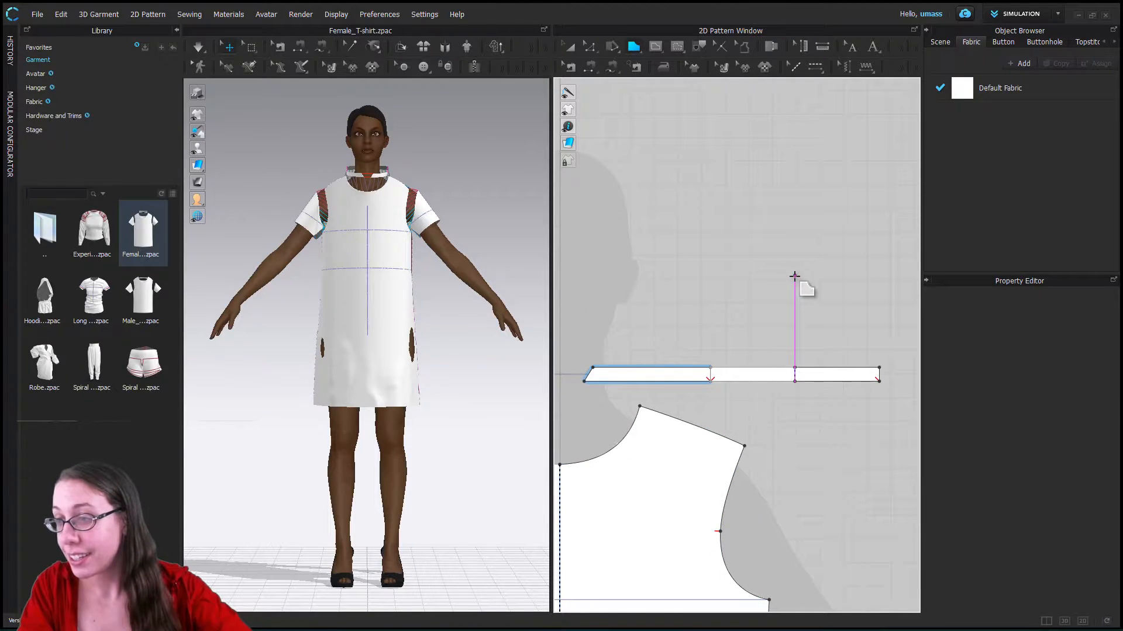
# - Start a polygon above the neckbands with a top edge about 9.55 in long from centre and mirror its creation about the Y-Axis
pyautogui.click(794, 270)
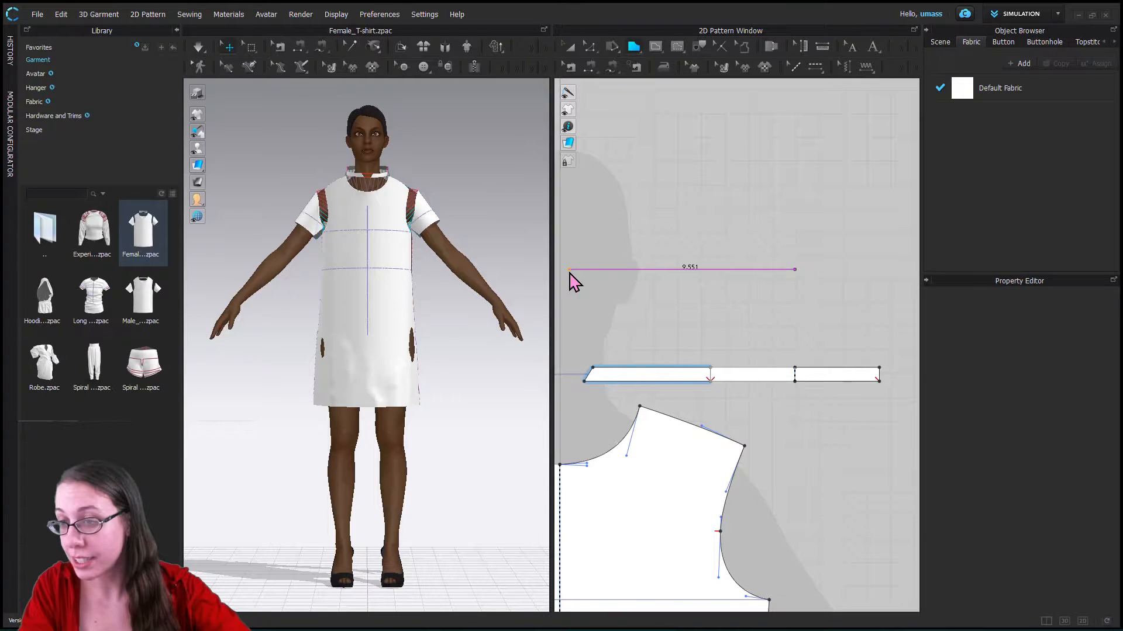
pyautogui.rightClick(569, 271)
pyautogui.click(595, 310)
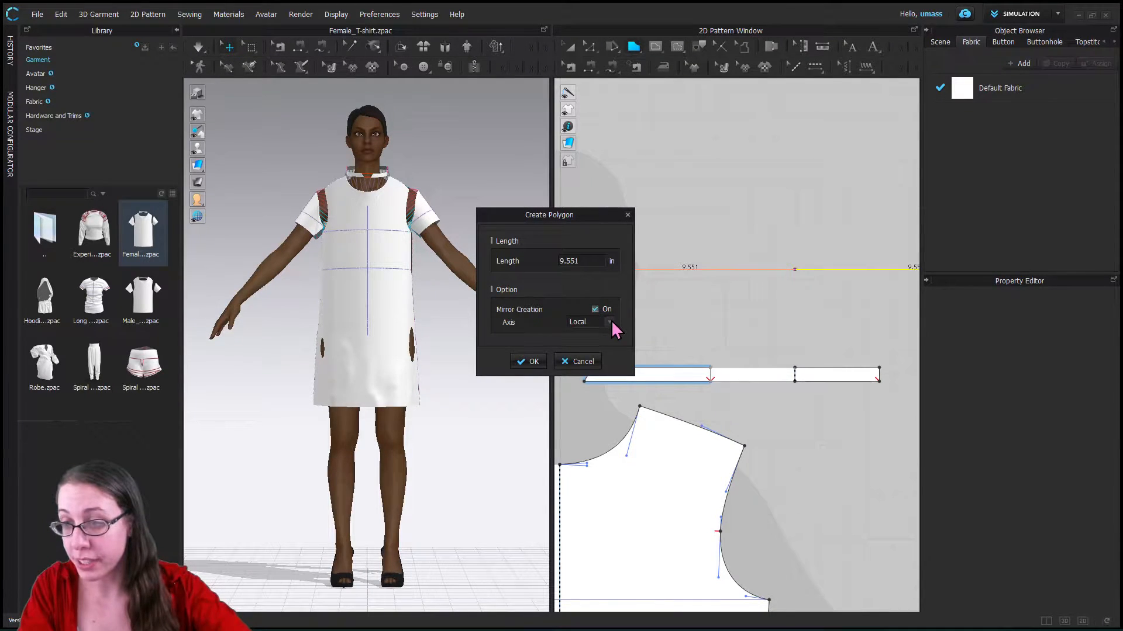
pyautogui.click(610, 324)
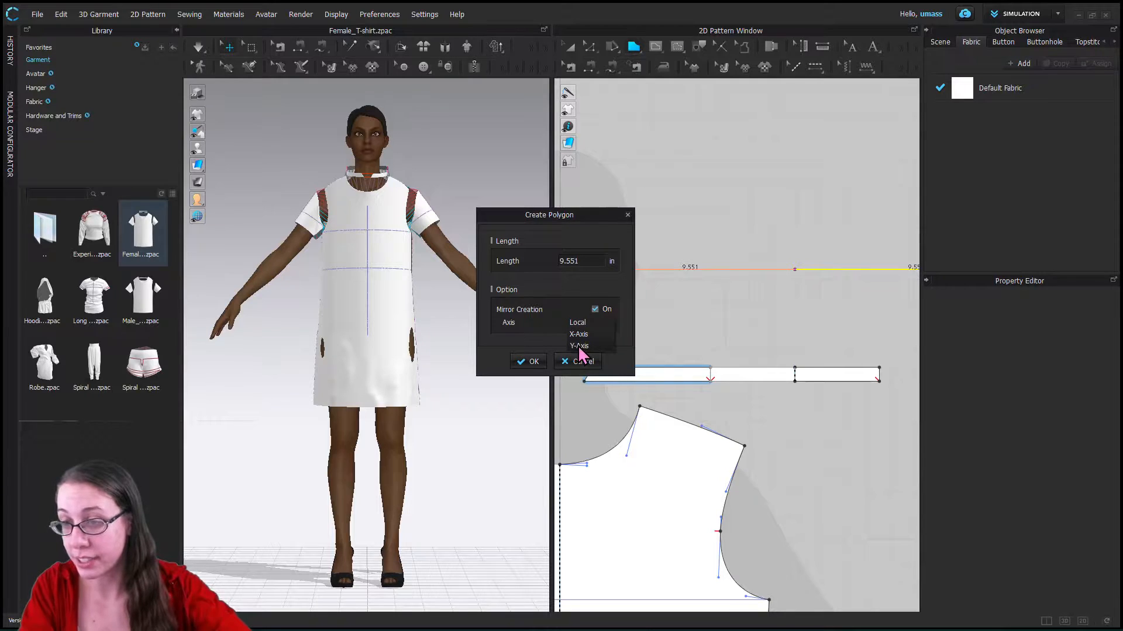
pyautogui.click(580, 346)
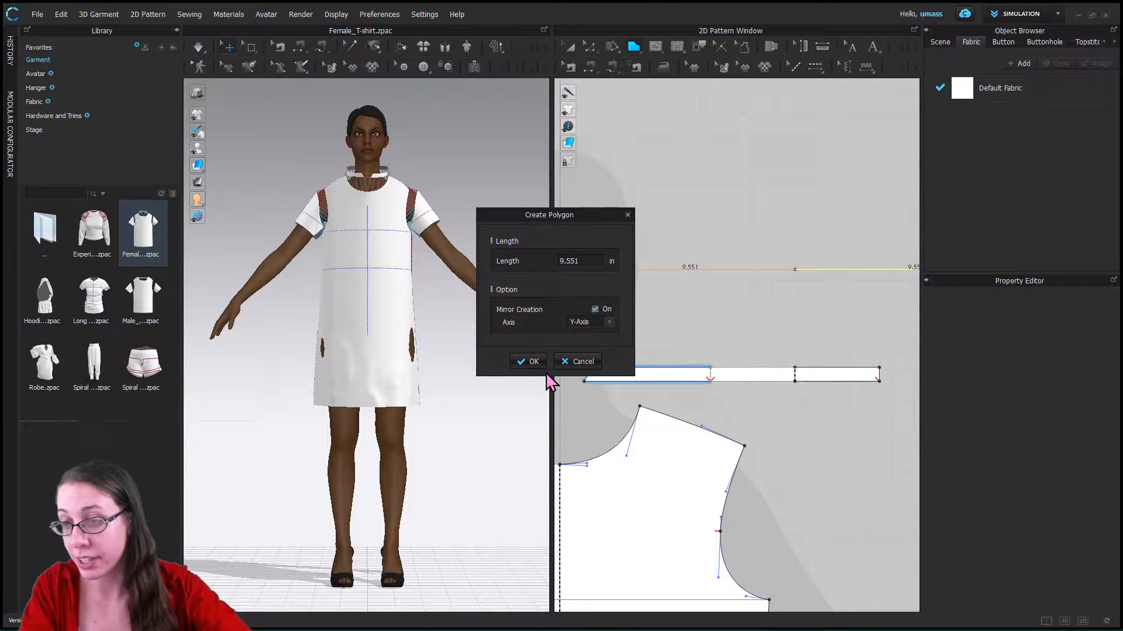
pyautogui.click(533, 362)
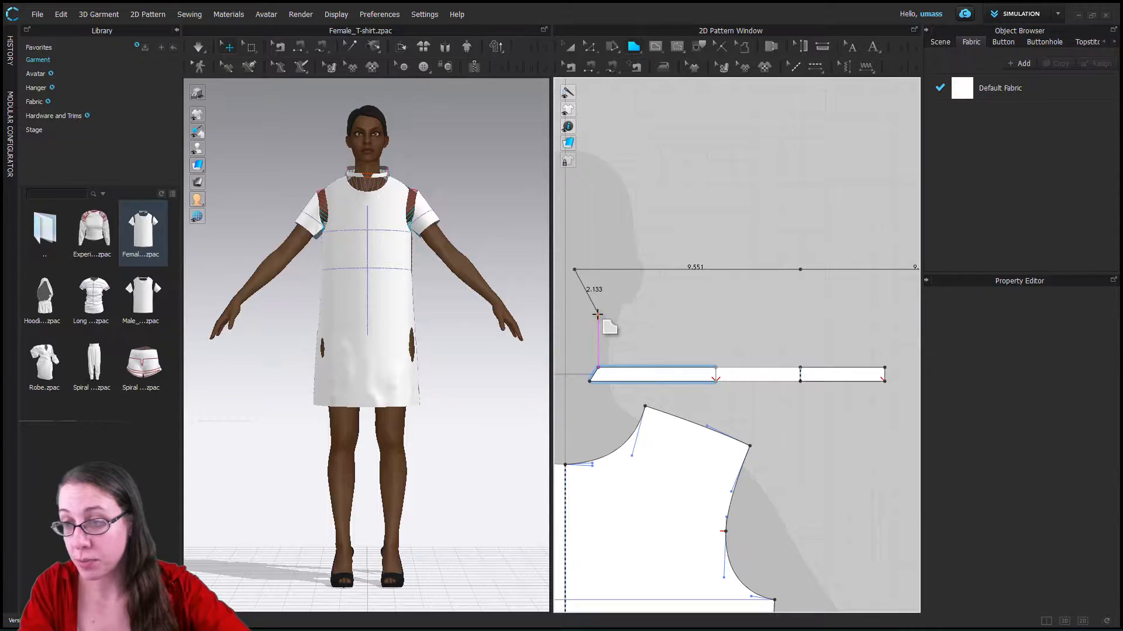
# - Complete the mirrored piece with a slanted edge about 2.09 in, a vertical edge about 0.94 in and a straight bottom edge about 8.54 in per half
pyautogui.click(597, 313)
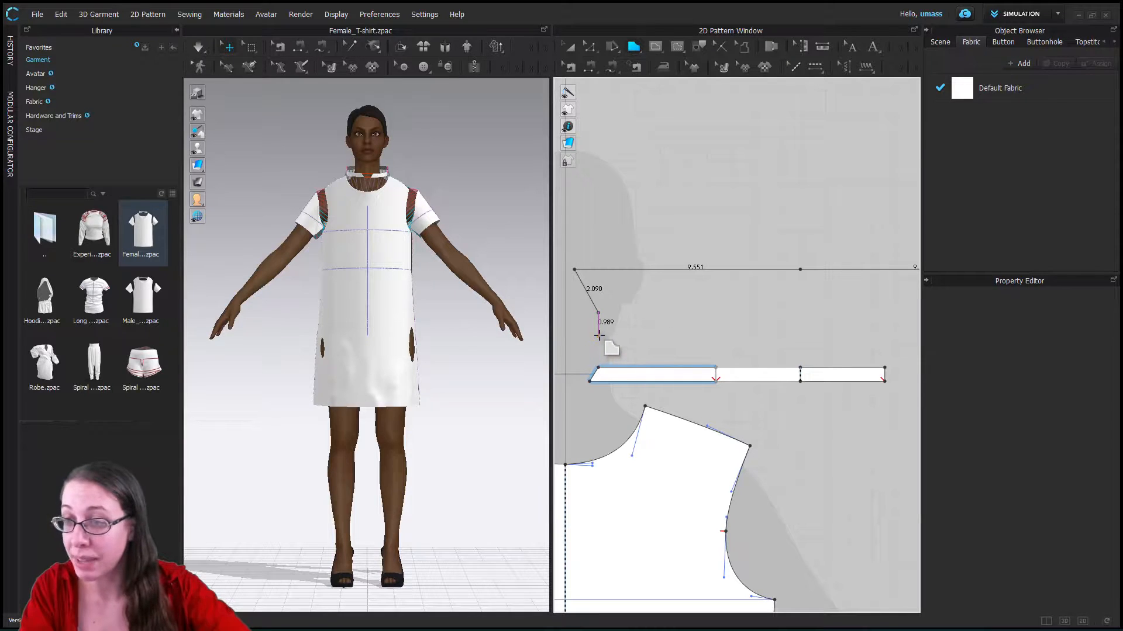
pyautogui.click(598, 335)
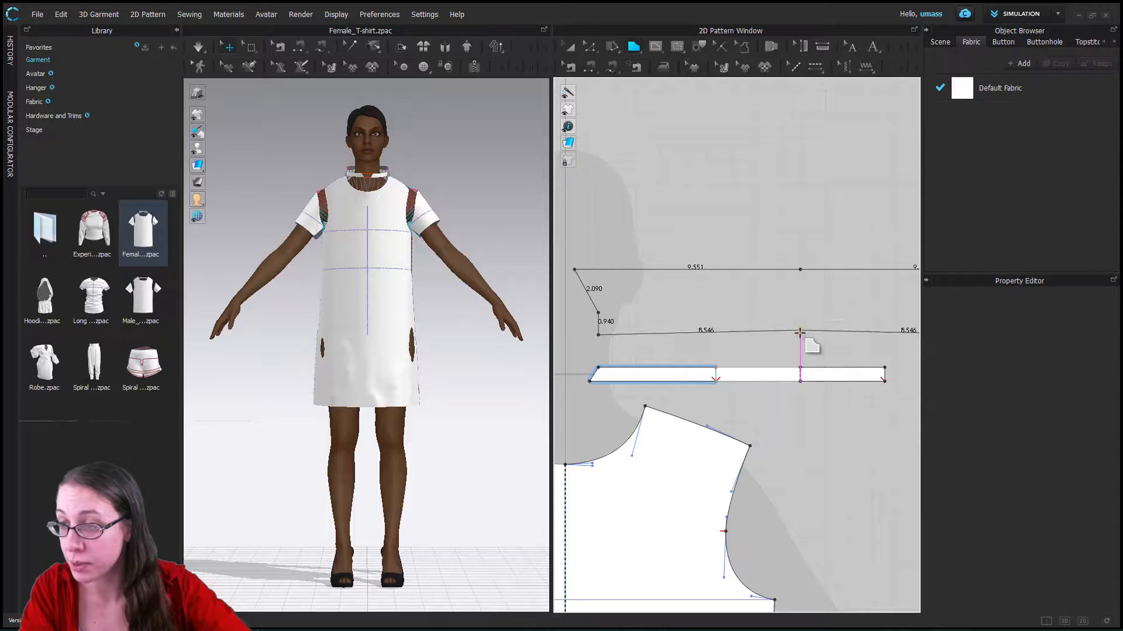
pyautogui.press('shift')
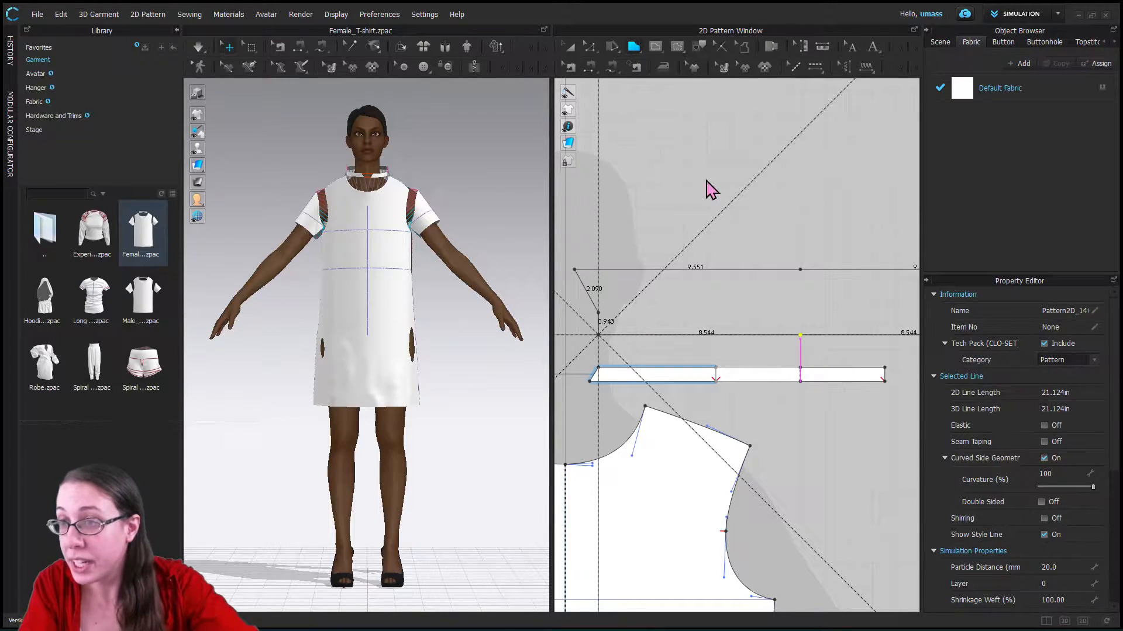
pyautogui.click(815, 333)
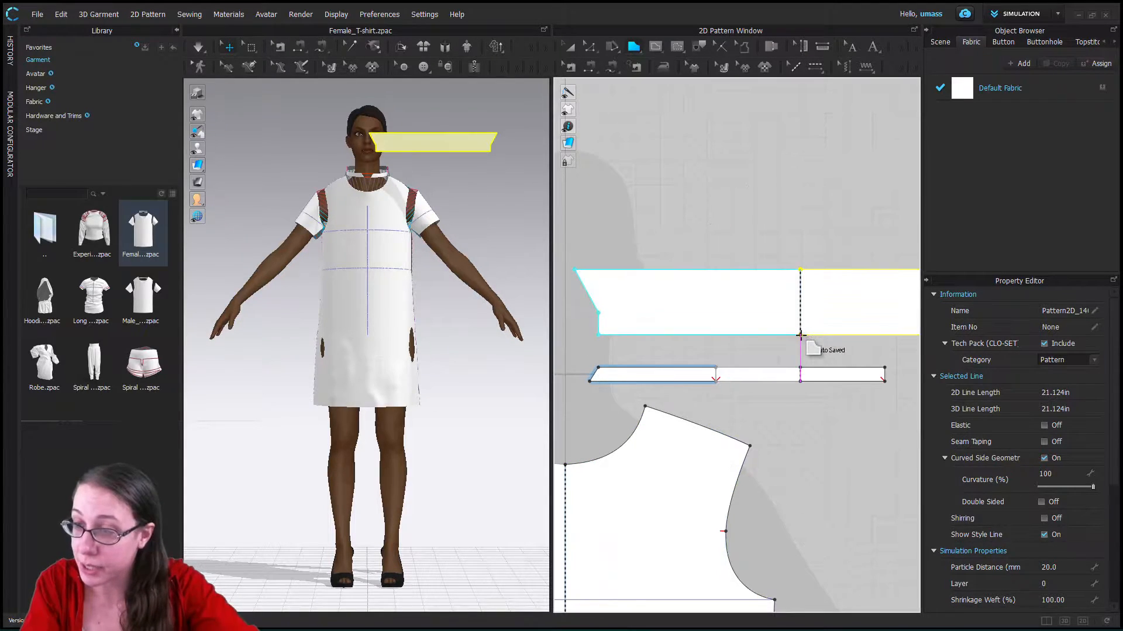
# - Draw a horizontal internal line about 8.54 in long from the collar piece's side corner to its centre line
pyautogui.scroll(-1, 774, 335)
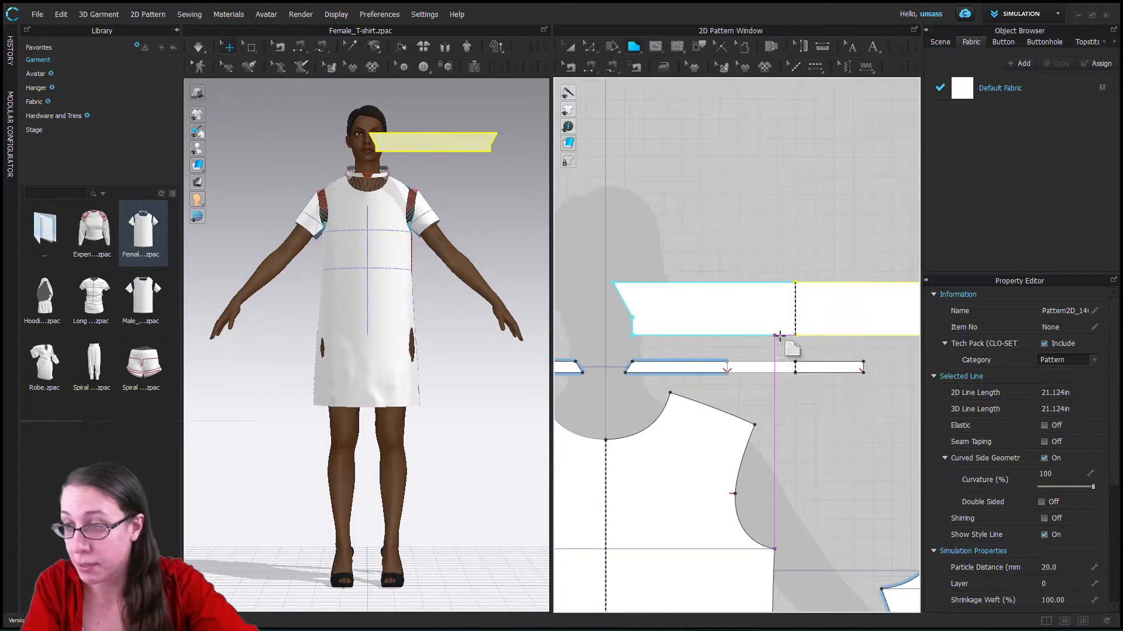
pyautogui.click(654, 46)
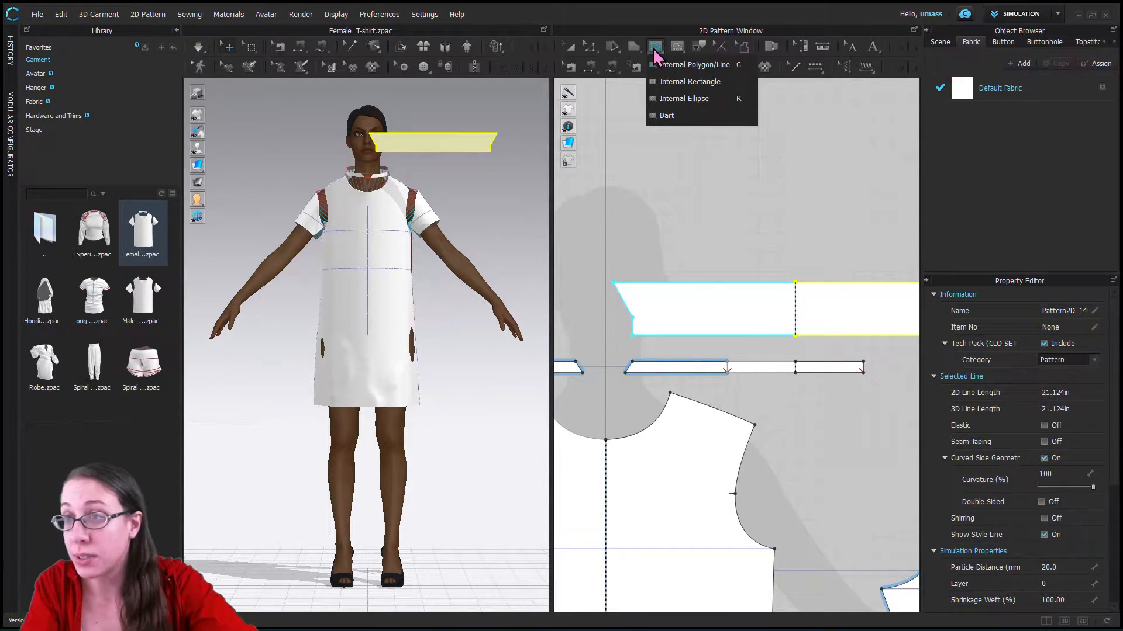
pyautogui.click(690, 64)
pyautogui.click(633, 318)
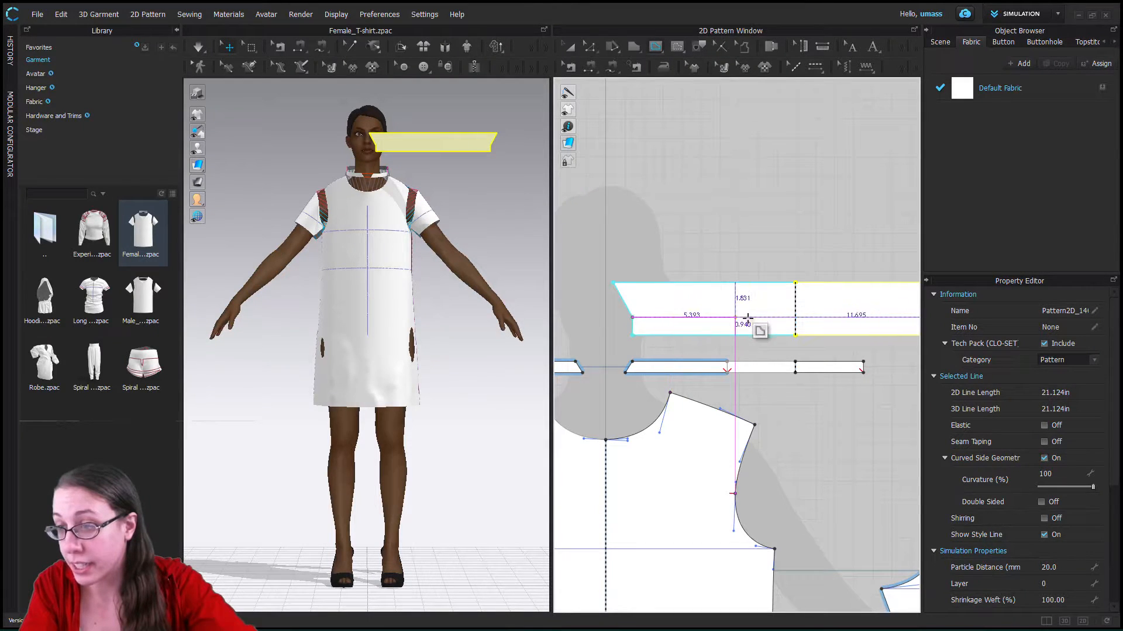
pyautogui.click(795, 317)
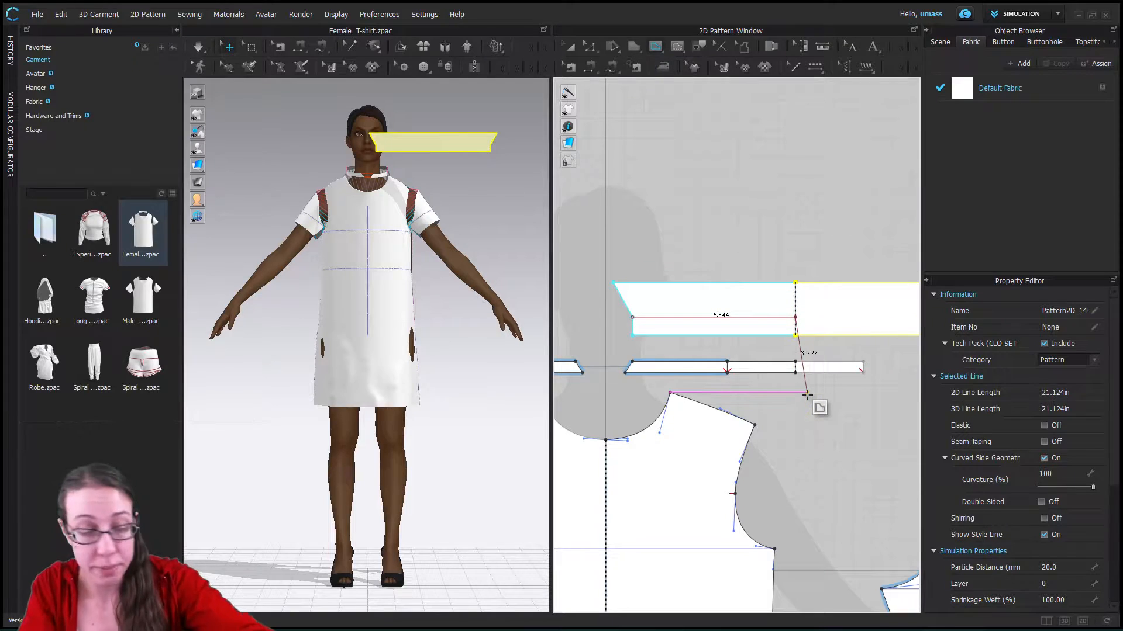
pyautogui.doubleClick(842, 431)
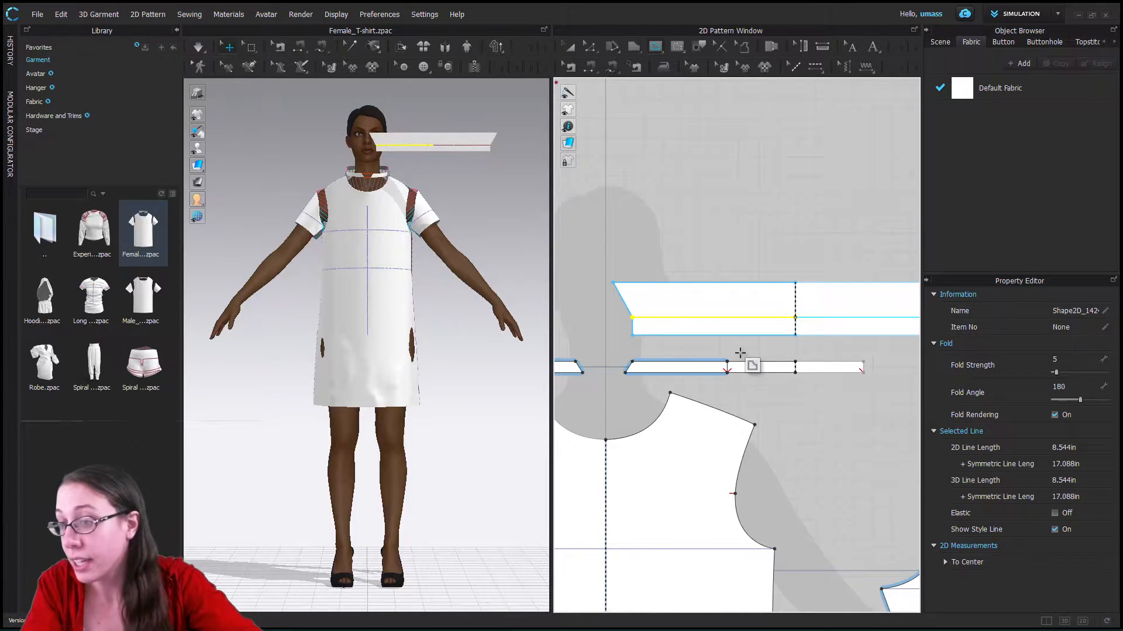
# - Delete the original front and back neckband pieces below the new collar piece
pyautogui.click(569, 47)
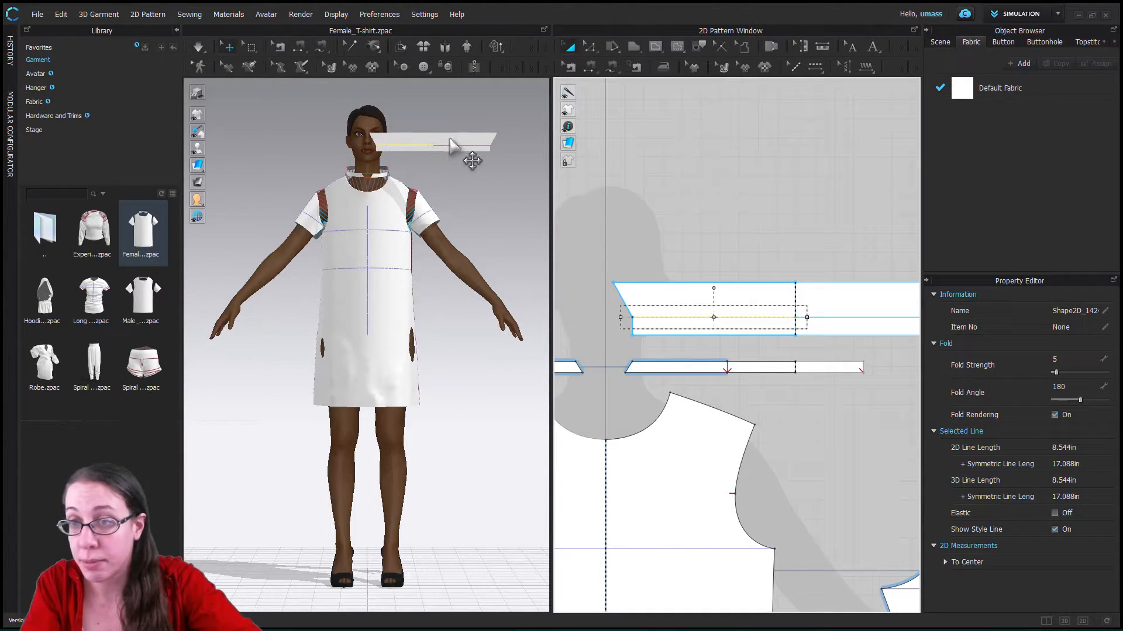
pyautogui.click(450, 138)
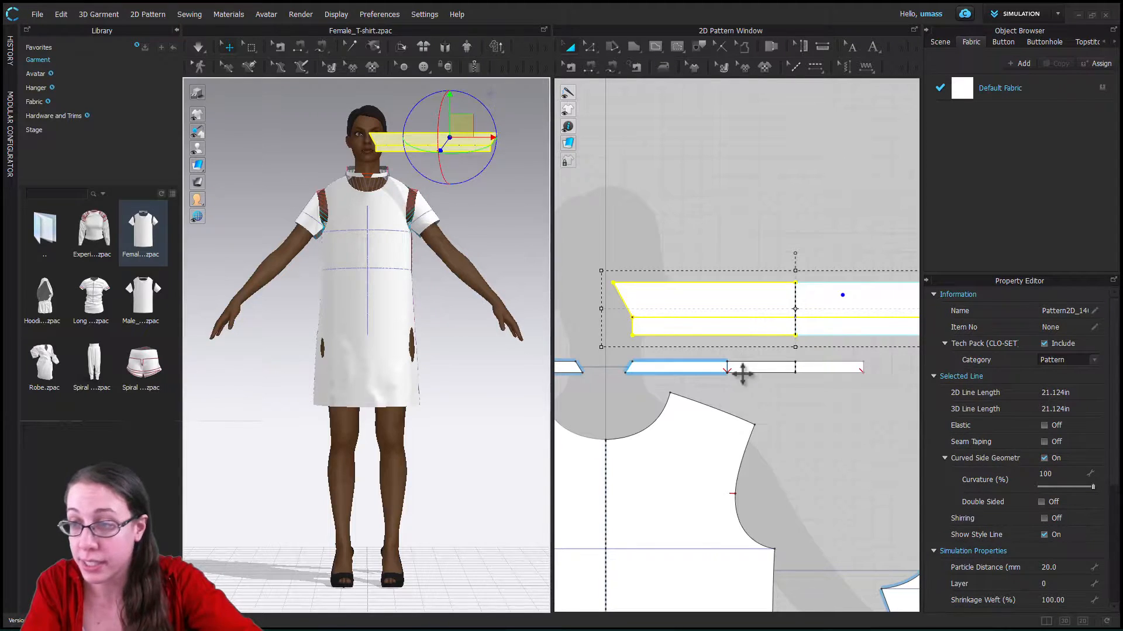
pyautogui.scroll(-4, 668, 407)
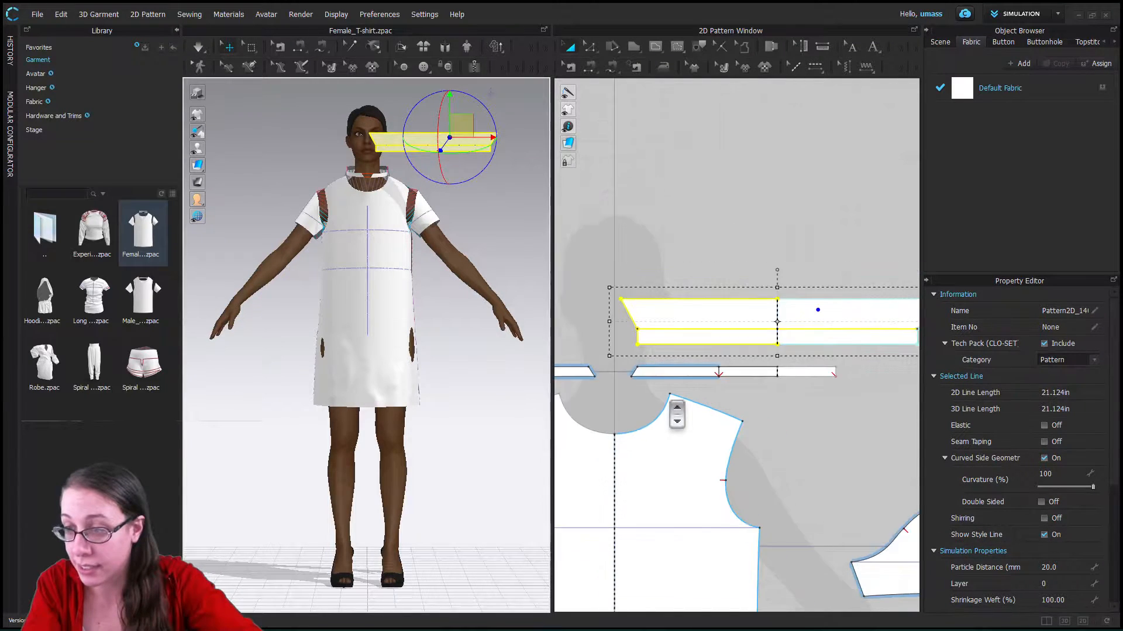
pyautogui.moveTo(587, 391); pyautogui.dragTo(766, 401)
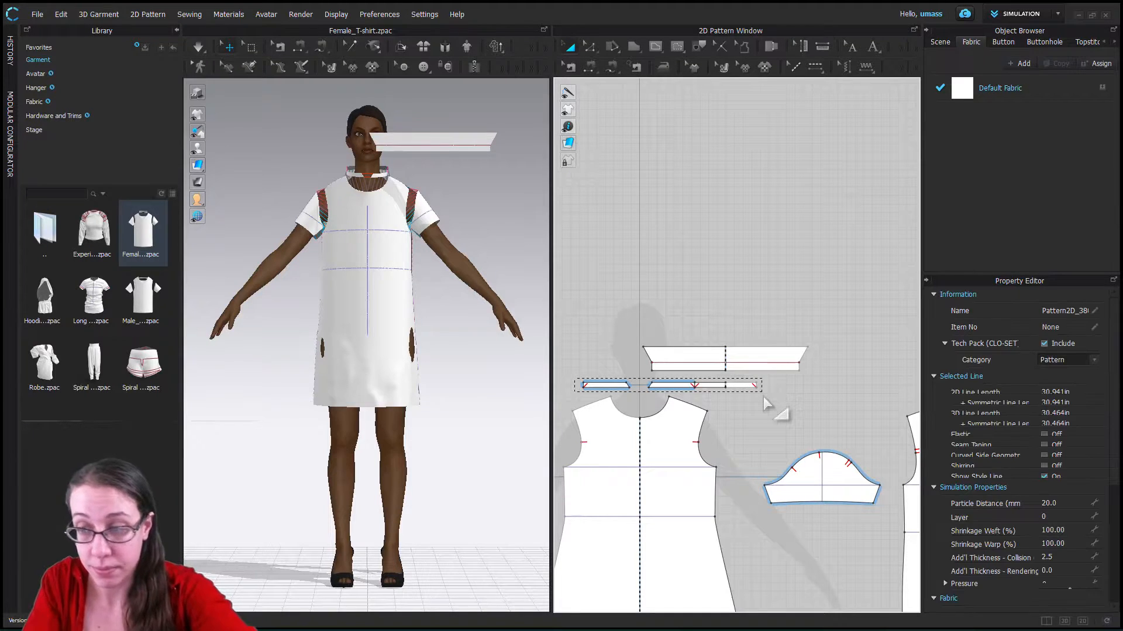
pyautogui.press('Delete')
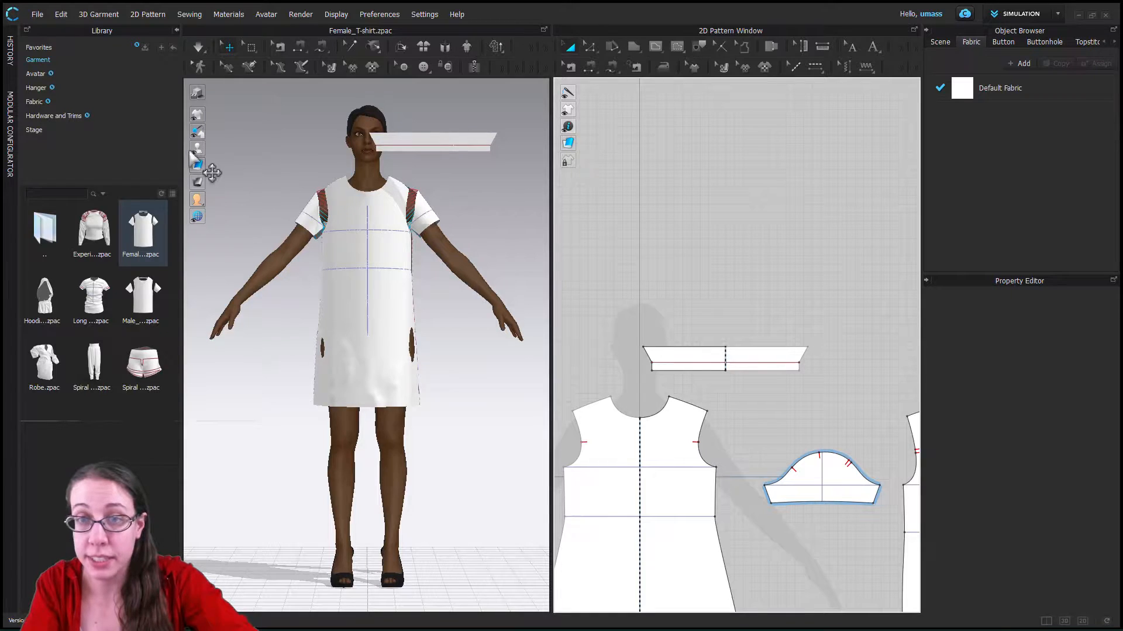
# - Show the avatar's arrangement points and select the new collar piece for placement at the back of the neck
pyautogui.moveTo(199, 149)
pyautogui.click(265, 148)
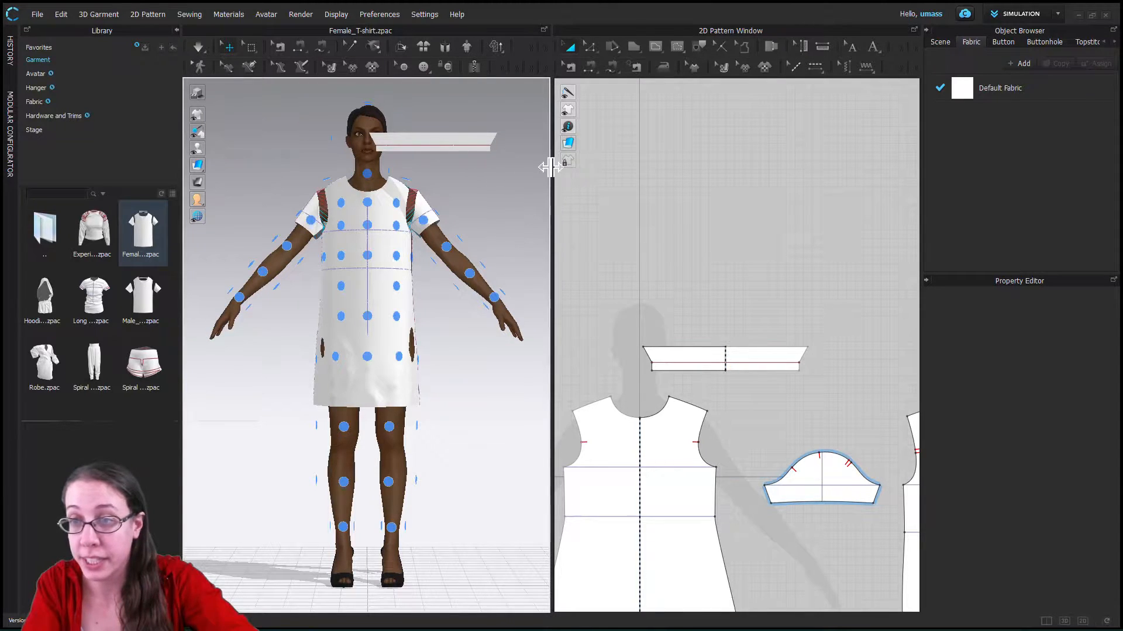
pyautogui.click(484, 136)
pyautogui.moveTo(502, 224); pyautogui.dragTo(261, 245, button='right')
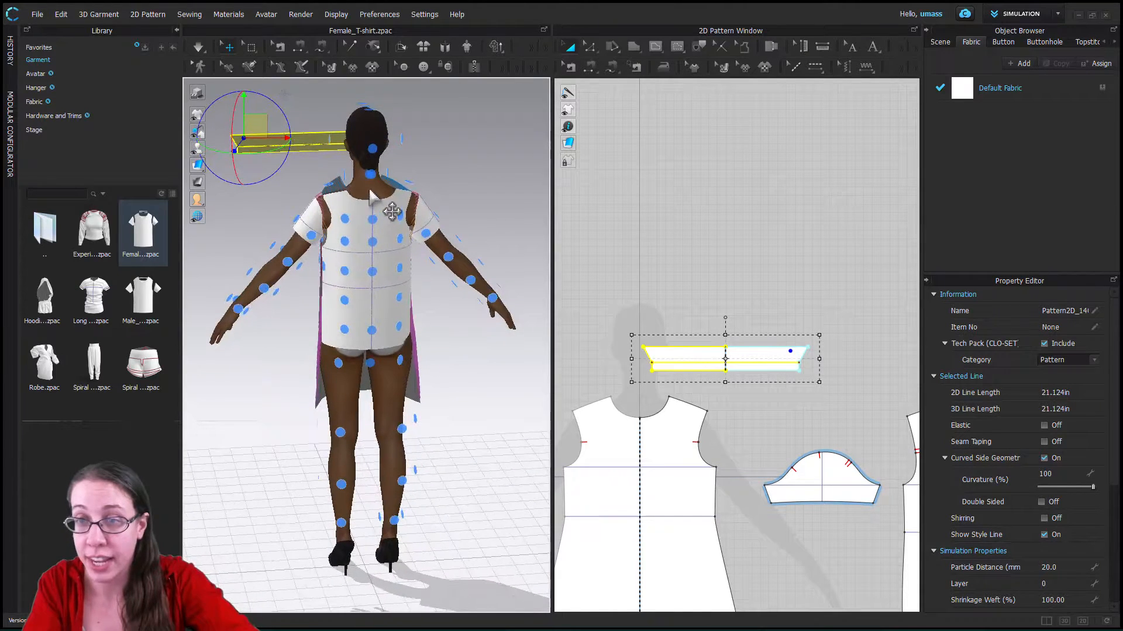
# - Try to wrap the collar piece around the neck using the Neck_Collar arrangement point
pyautogui.click(372, 185)
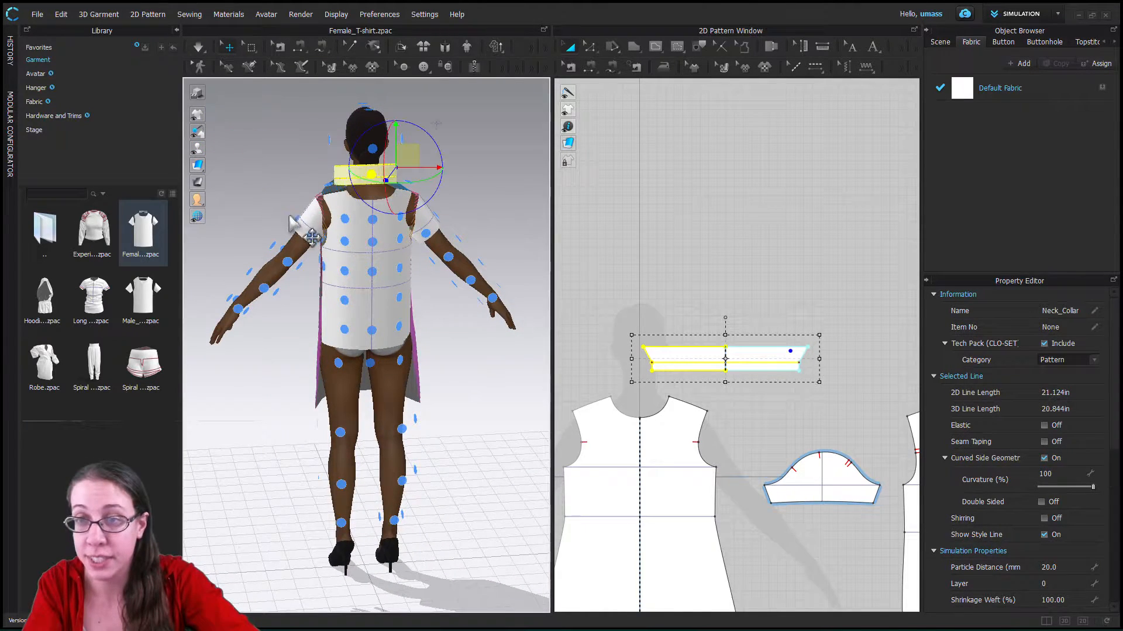
pyautogui.moveTo(368, 260); pyautogui.dragTo(332, 215, button='right')
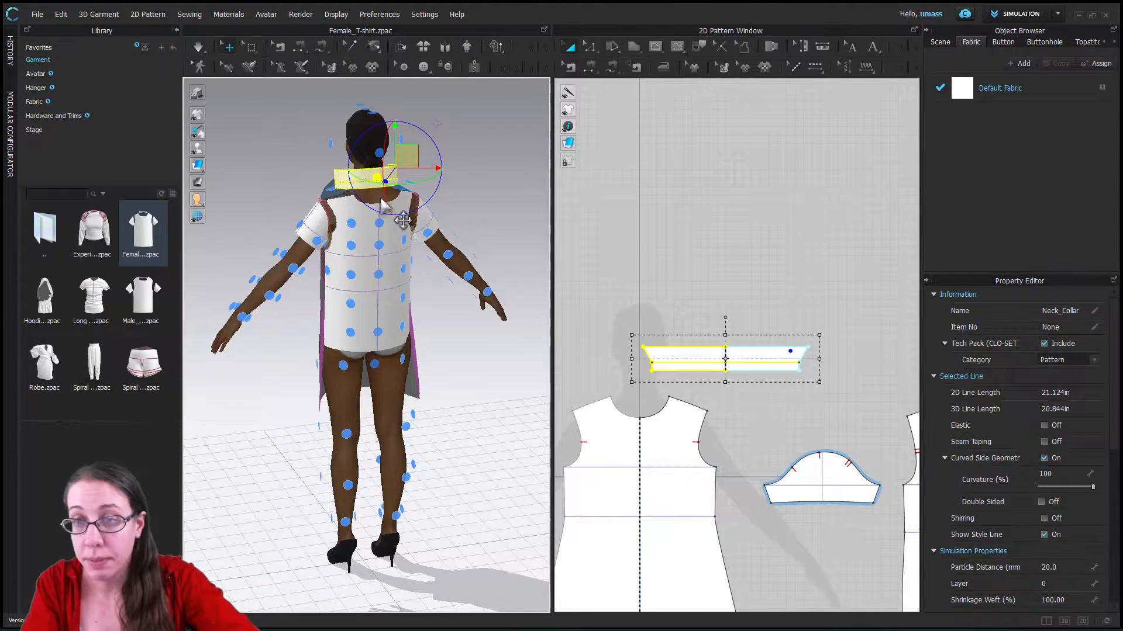
pyautogui.hotkey('ctrl', 'z')
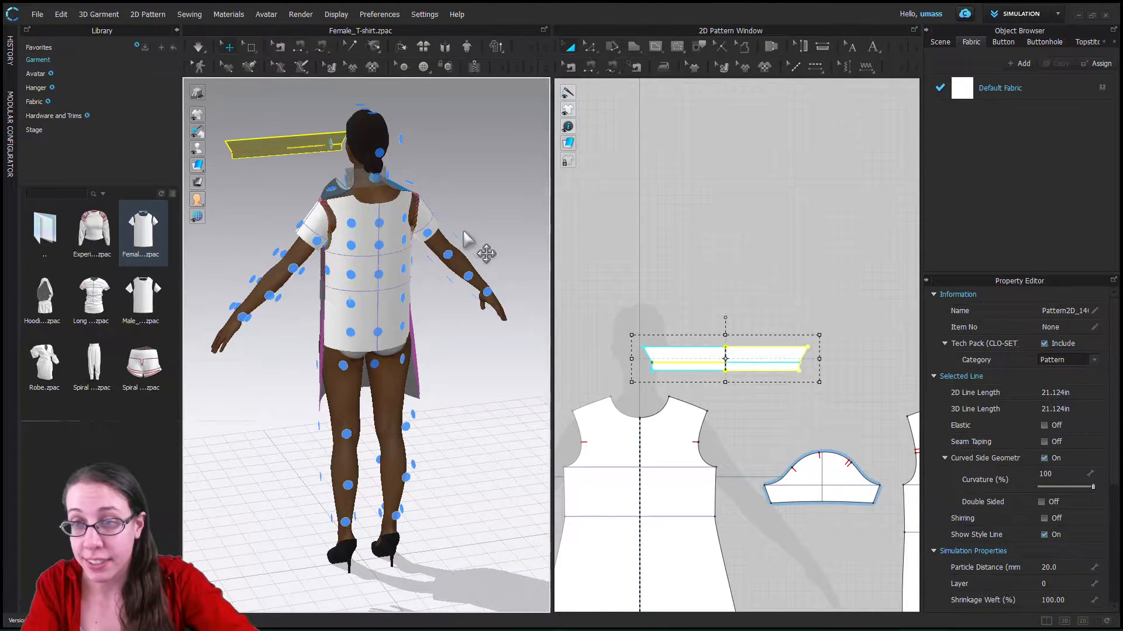
pyautogui.click(374, 188)
pyautogui.moveTo(380, 193); pyautogui.dragTo(418, 241, button='right')
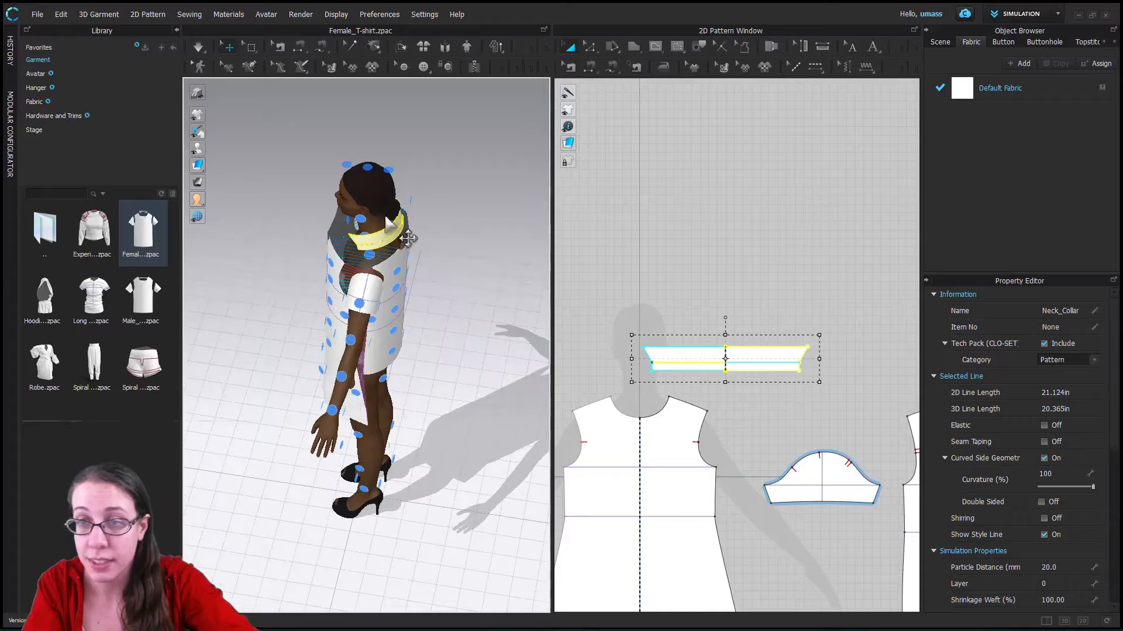
pyautogui.hotkey('ctrl', 'z')
pyautogui.hotkey('ctrl', 'z')
pyautogui.click(390, 228)
pyautogui.moveTo(440, 261); pyautogui.dragTo(403, 225, button='right')
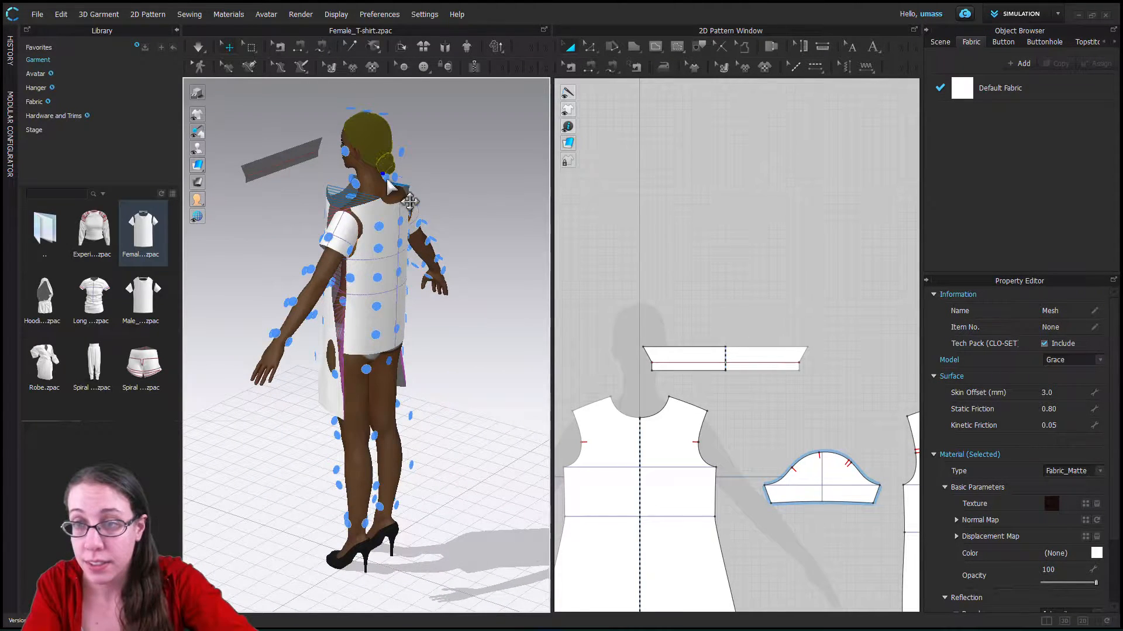
# - Wrap the new collar piece around the avatar's neck at the Neck_Back arrangement point
pyautogui.click(264, 170)
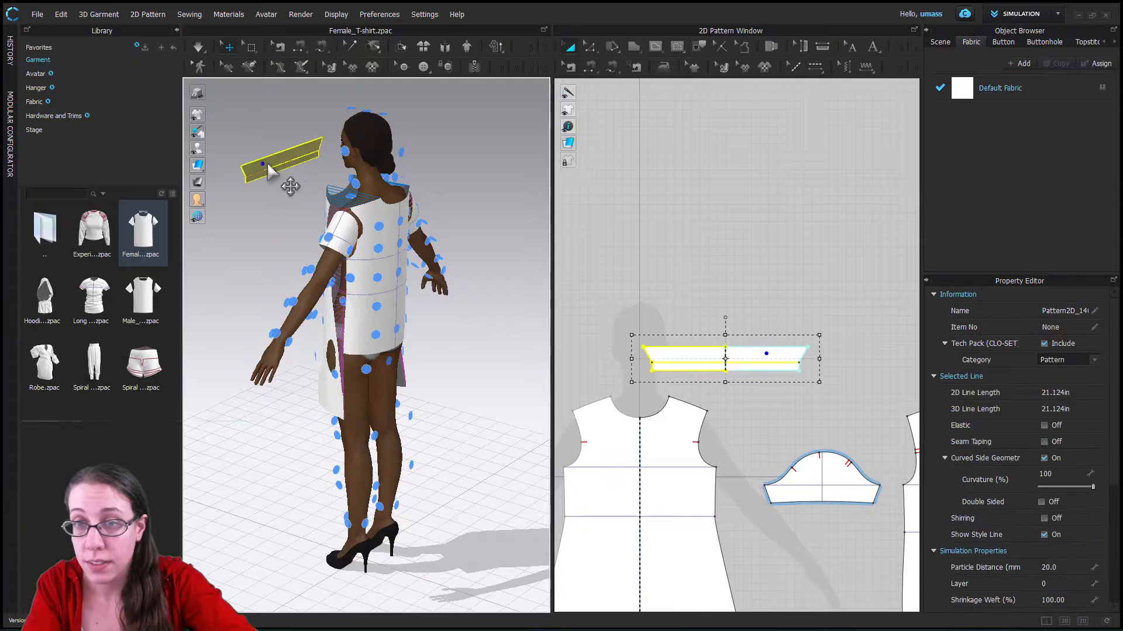
pyautogui.click(388, 181)
pyautogui.moveTo(275, 244); pyautogui.dragTo(437, 249, button='right')
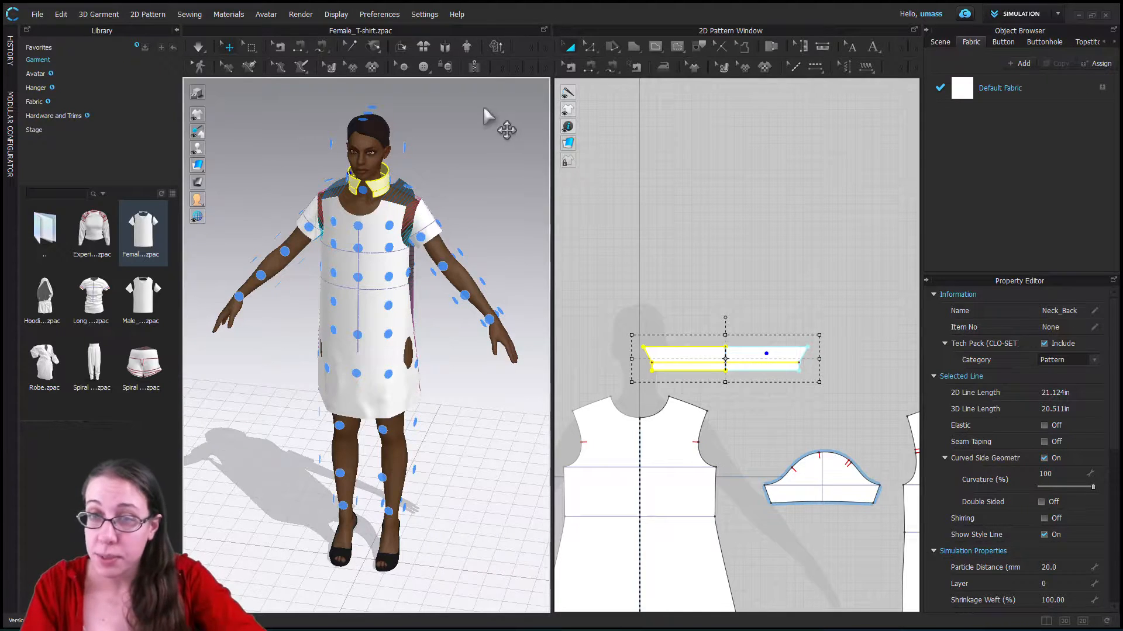
# - Simulate the garment so it drapes on the avatar and reset the collar piece's 3D arrangement around the neck
pyautogui.click(198, 49)
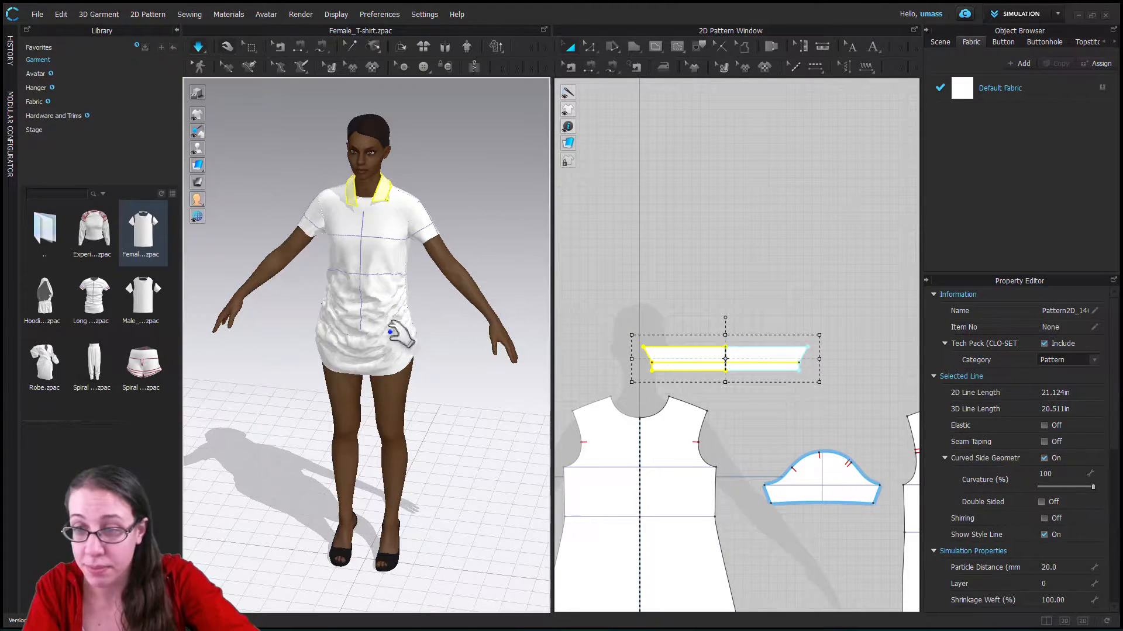
pyautogui.moveTo(295, 330); pyautogui.dragTo(529, 265, button='right')
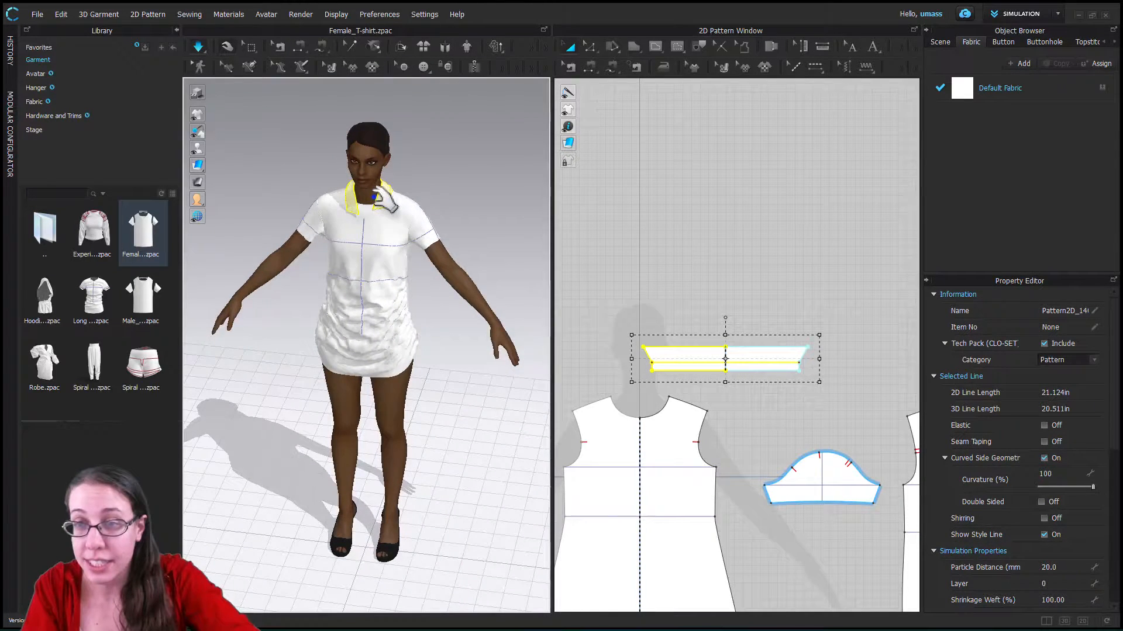
pyautogui.moveTo(381, 186); pyautogui.dragTo(386, 189, button='right')
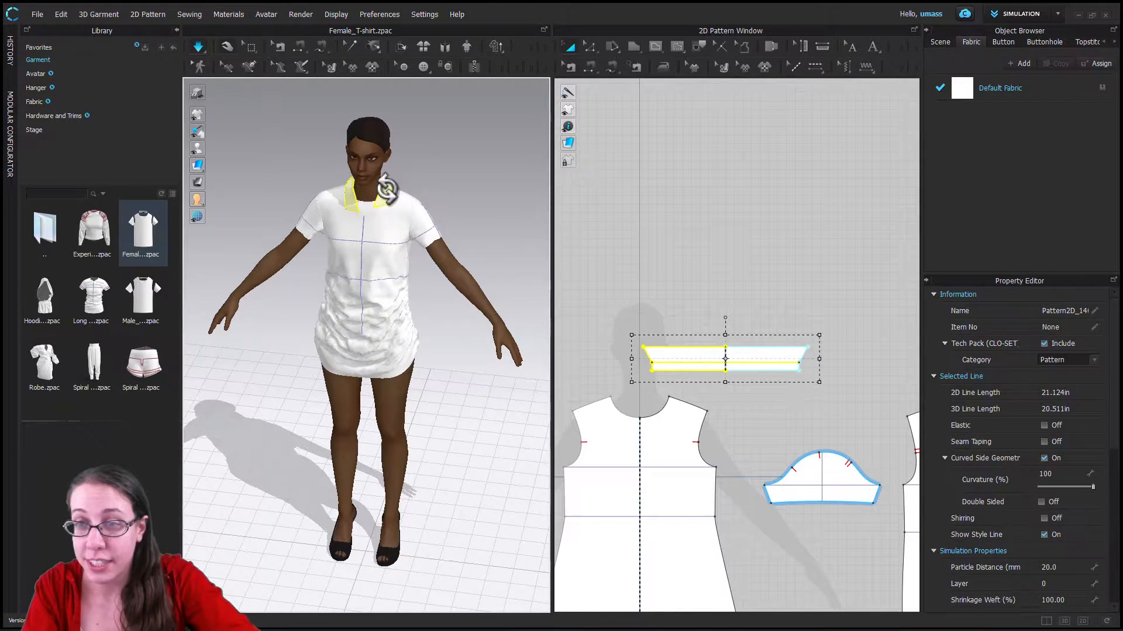
pyautogui.rightClick(386, 186)
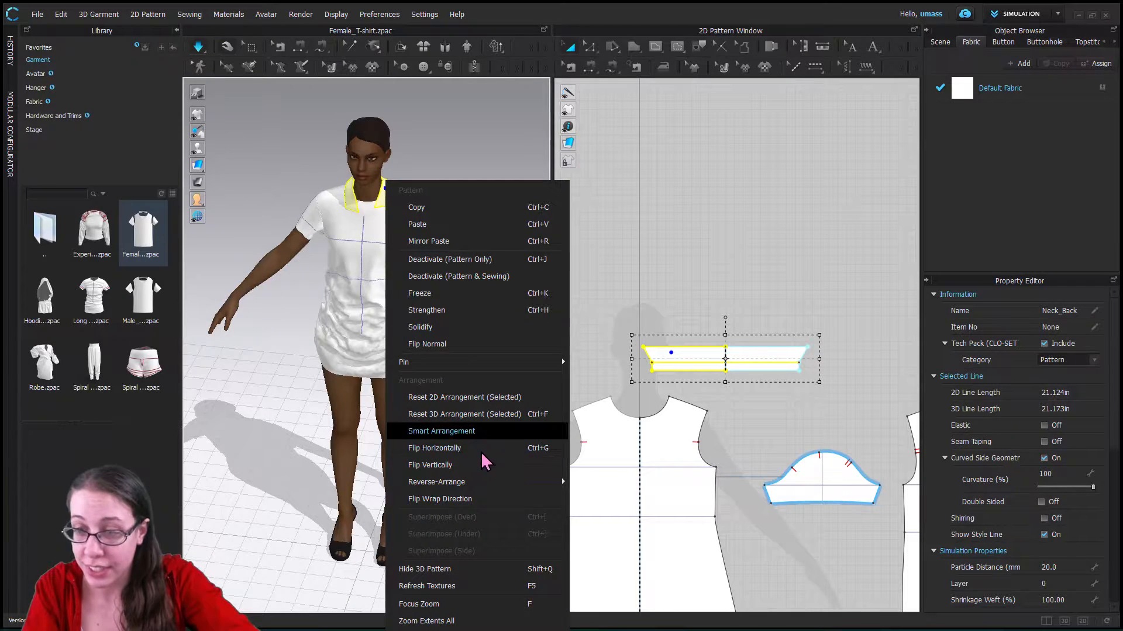
pyautogui.click(453, 414)
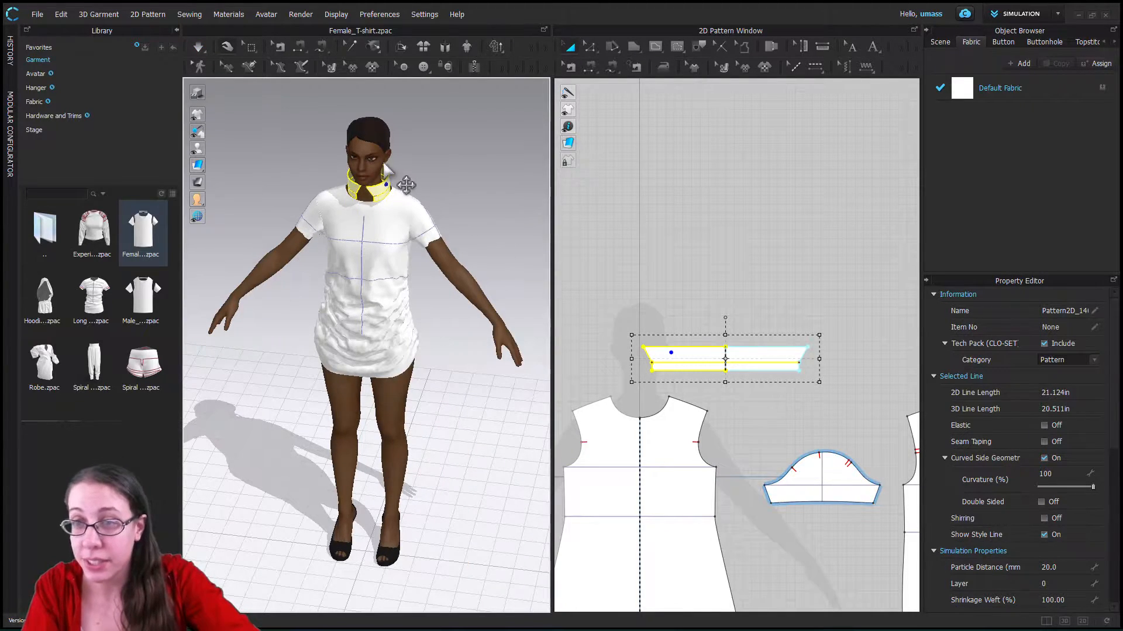
pyautogui.scroll(-1, 379, 178)
pyautogui.scroll(2, 380, 177)
pyautogui.moveTo(411, 168); pyautogui.dragTo(443, 319, button='middle')
pyautogui.scroll(2, 435, 274)
pyautogui.moveTo(498, 280); pyautogui.dragTo(426, 298, button='middle')
pyautogui.click(612, 67)
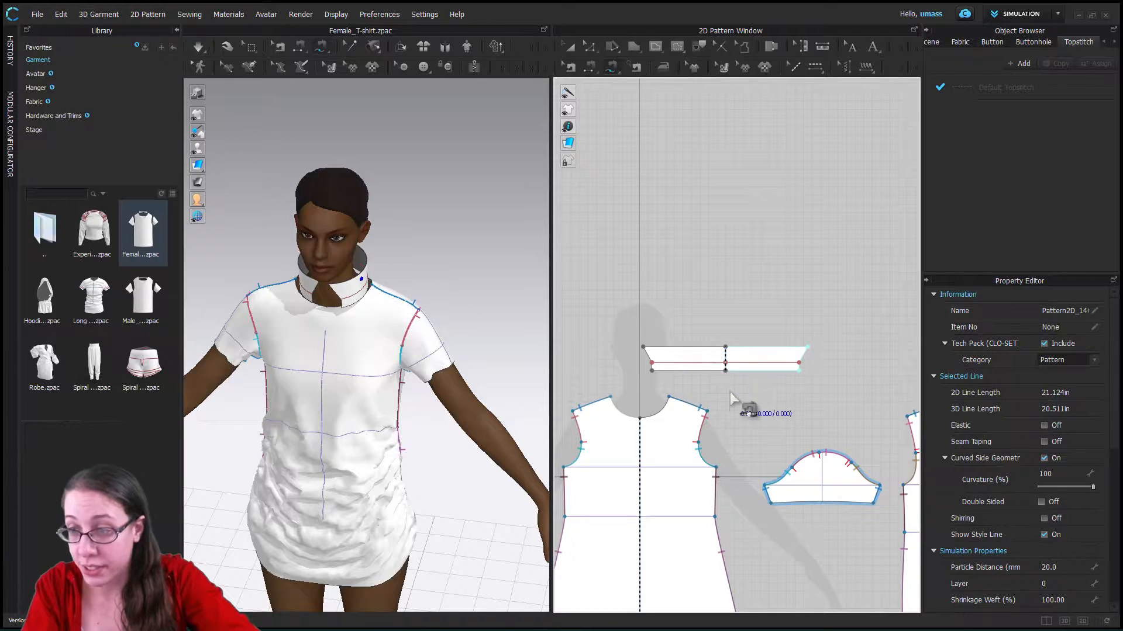
pyautogui.click(652, 372)
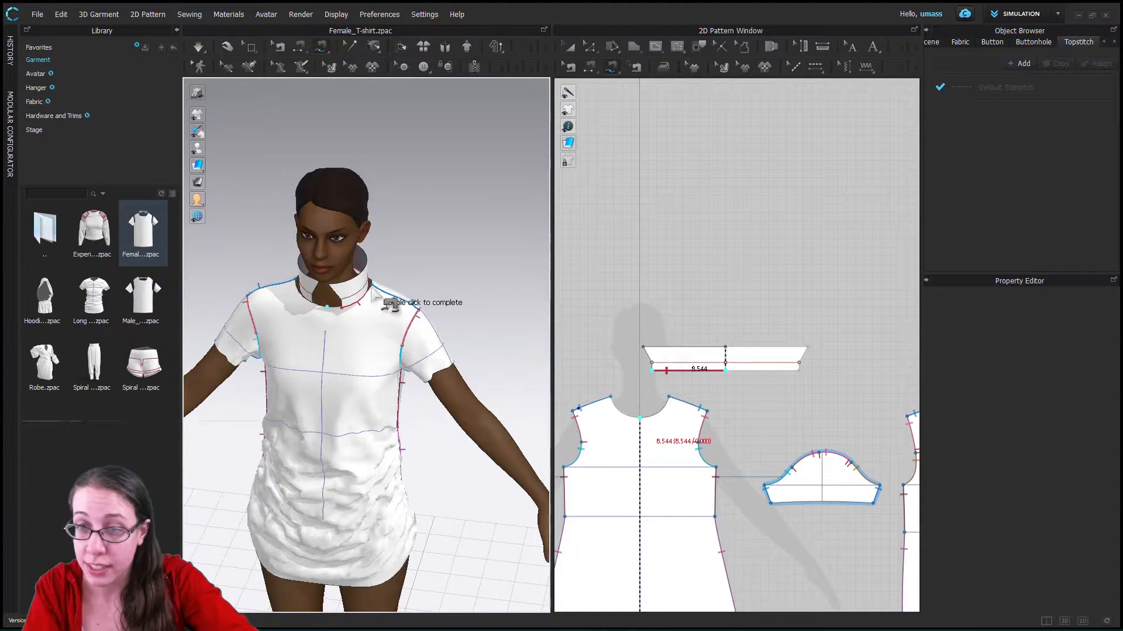
pyautogui.moveTo(374, 293); pyautogui.dragTo(403, 305, button='right')
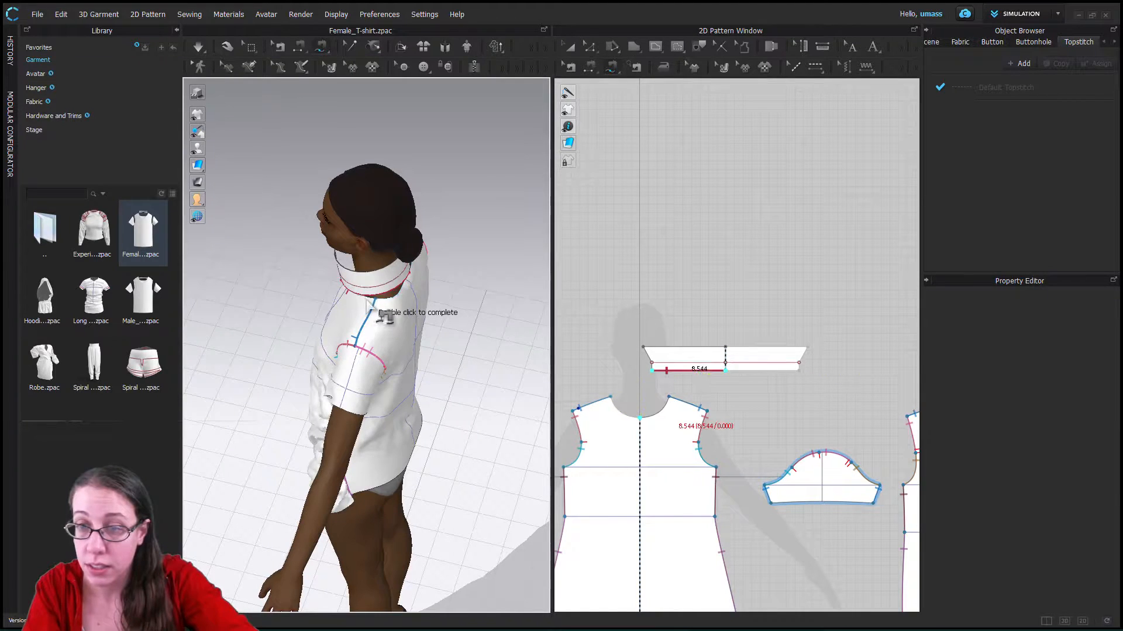
pyautogui.moveTo(389, 318)
pyautogui.mouseDown(button='right')
pyautogui.moveTo(425, 308)
pyautogui.moveTo(397, 310)
pyautogui.mouseUp(button='right')
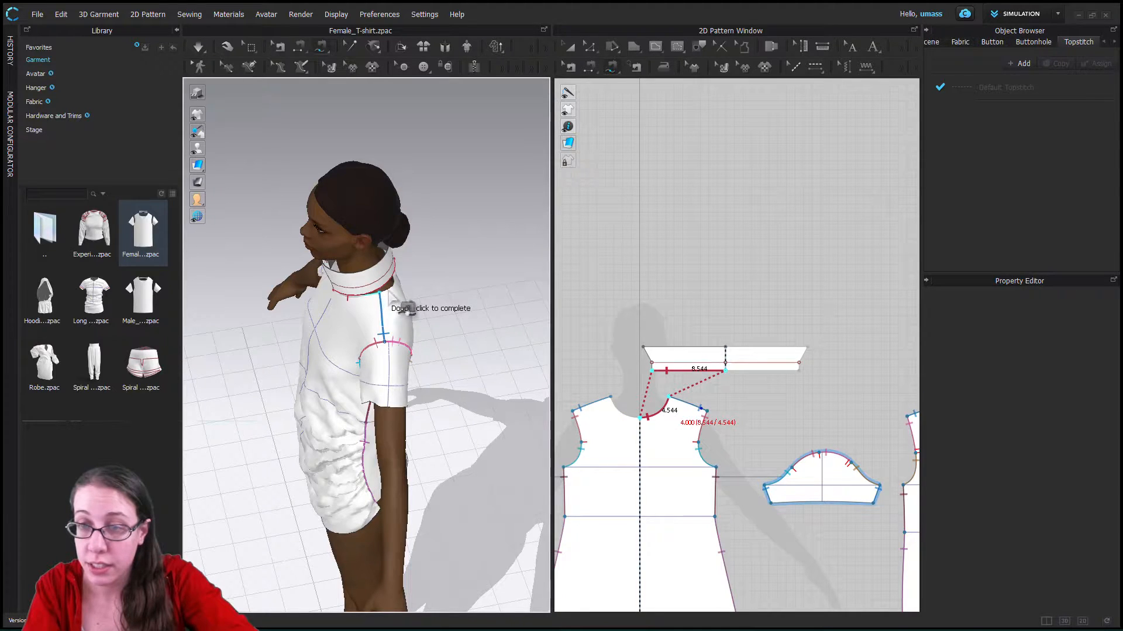
pyautogui.moveTo(395, 284); pyautogui.dragTo(345, 298, button='right')
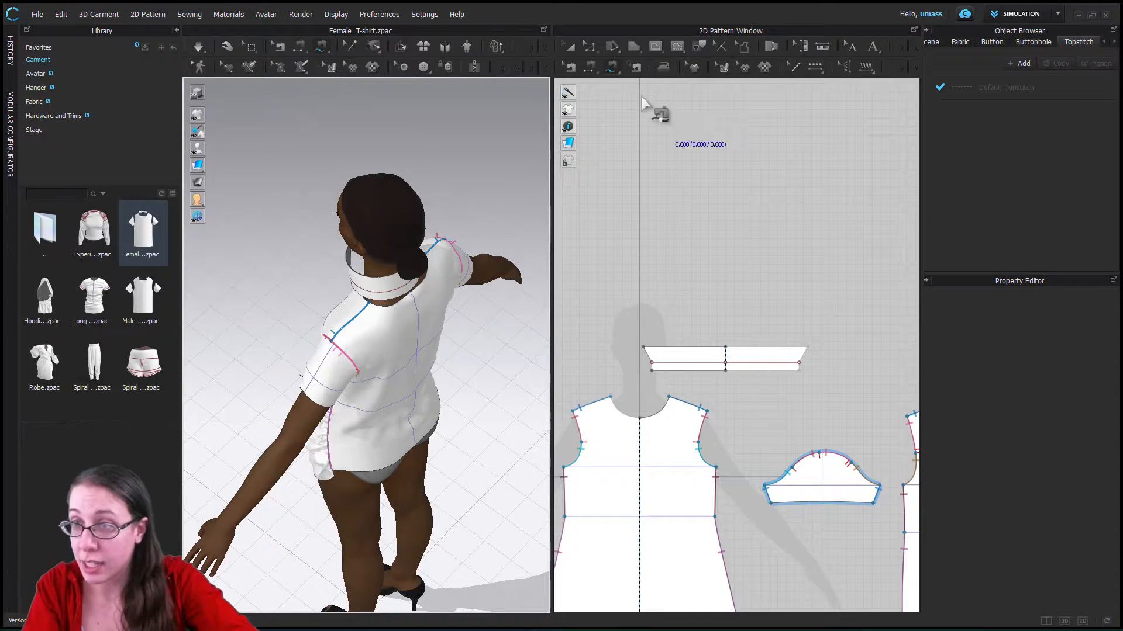
pyautogui.click(569, 47)
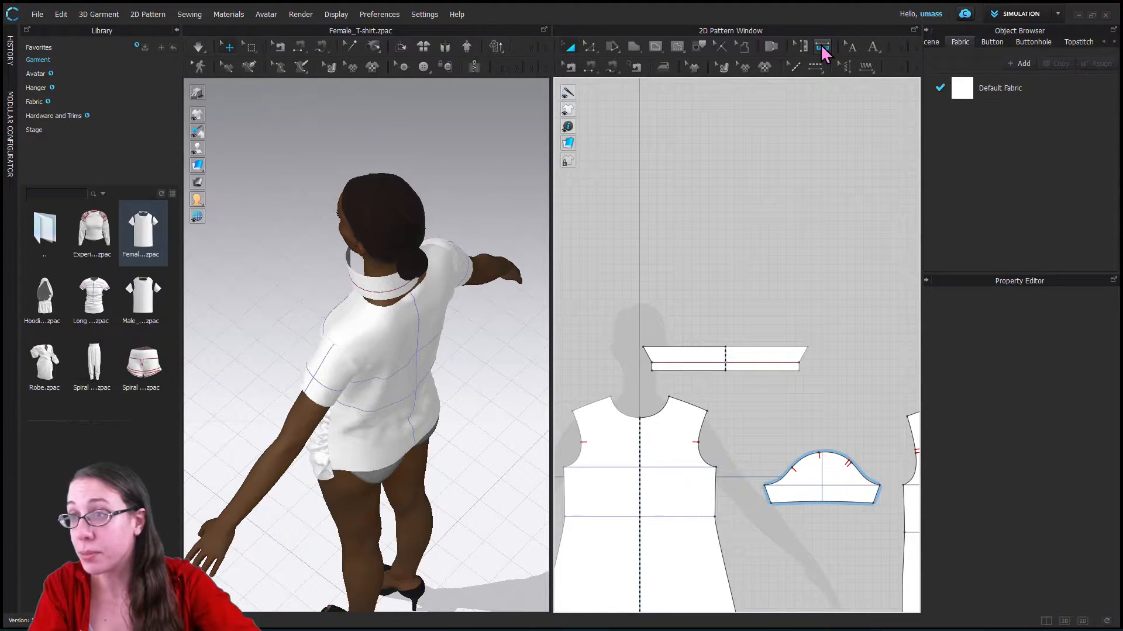
# - Check the front and back neckline curve lengths, and set the front bodice's half-neckline length to 4.505 in
pyautogui.click(590, 47)
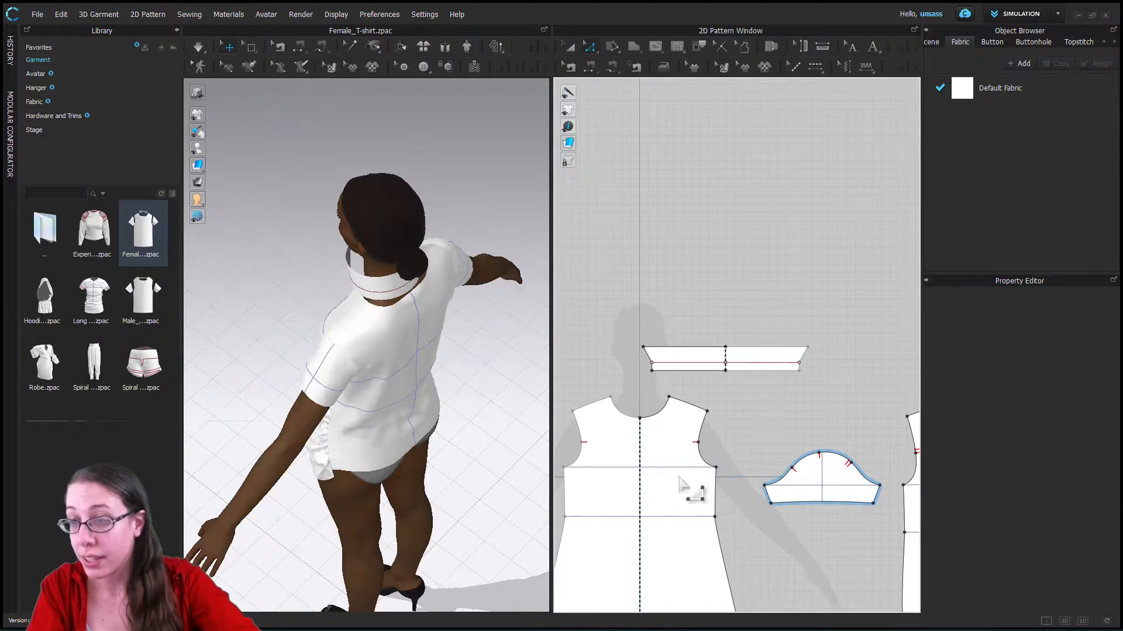
pyautogui.click(661, 416)
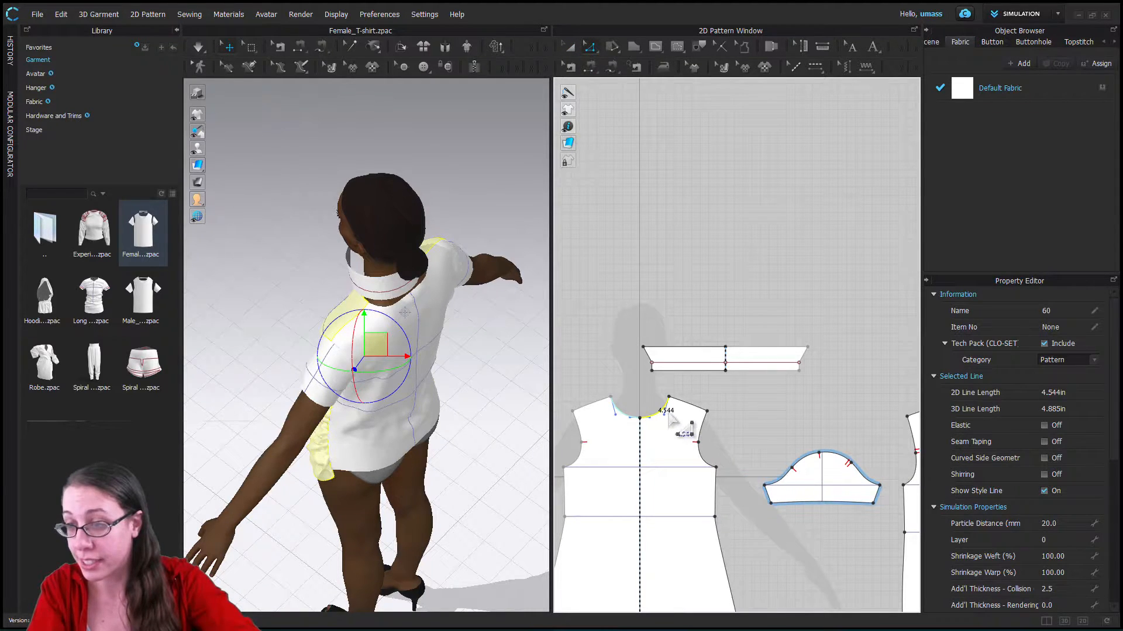
pyautogui.moveTo(771, 405); pyautogui.dragTo(672, 400, button='middle')
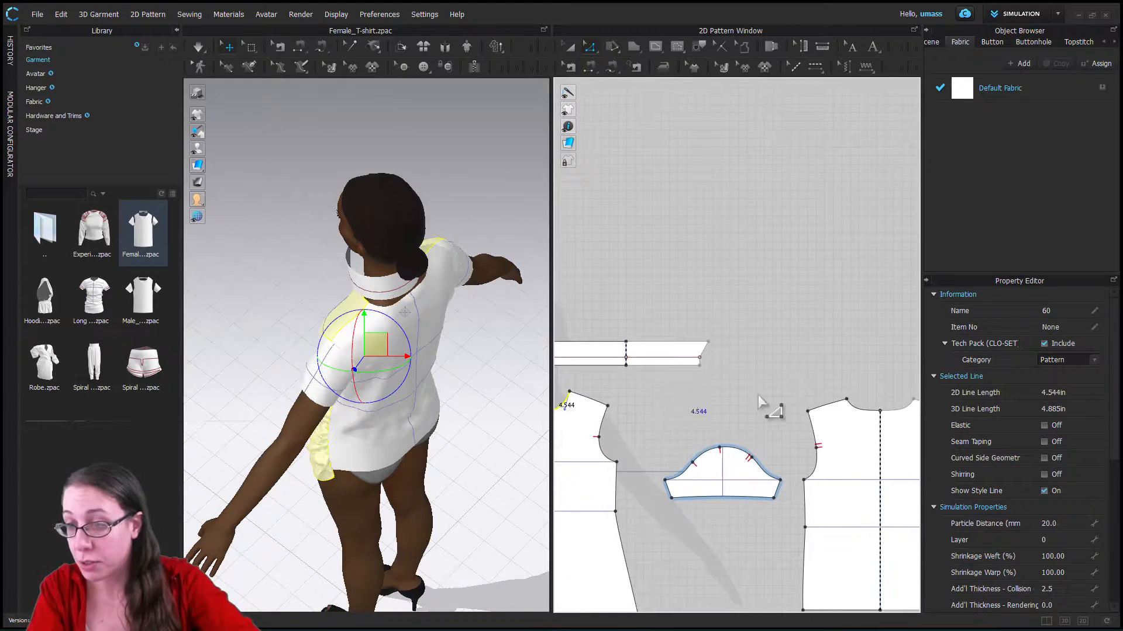
pyautogui.click(858, 412)
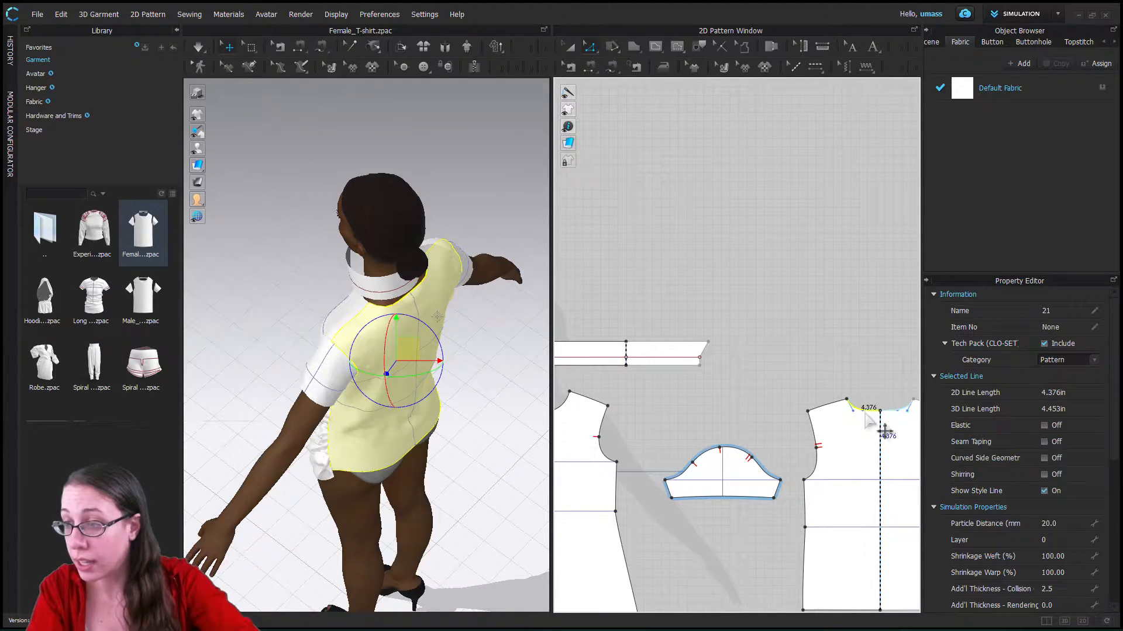
pyautogui.moveTo(794, 348); pyautogui.dragTo(832, 331, button='middle')
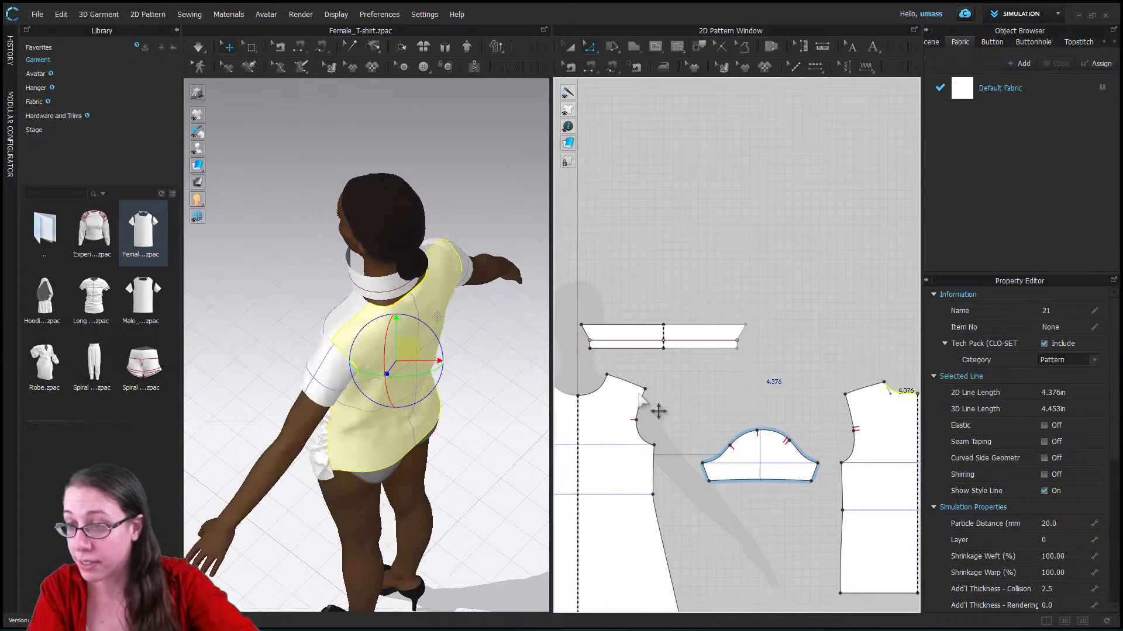
pyautogui.click(595, 393)
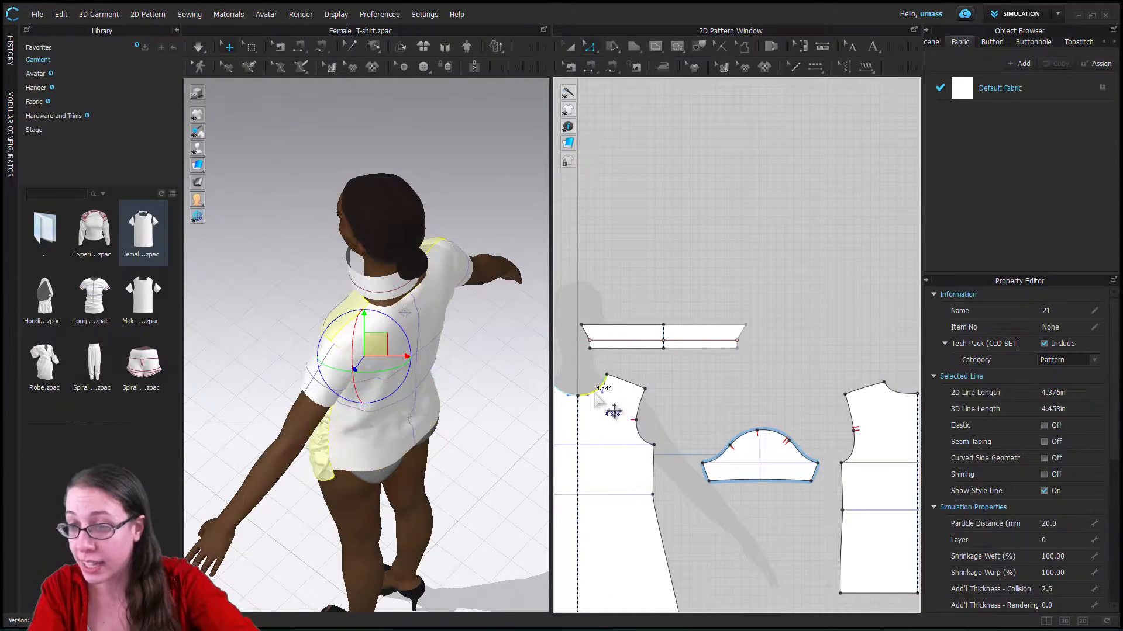
pyautogui.rightClick(594, 393)
pyautogui.click(627, 210)
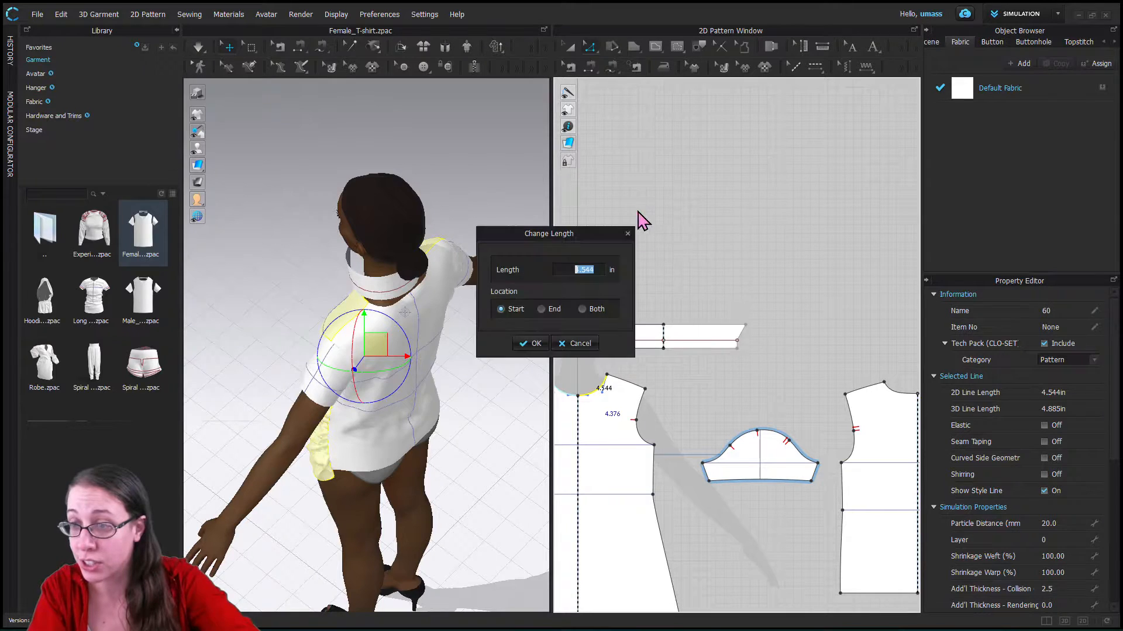
pyautogui.write('4.5')
pyautogui.click(537, 345)
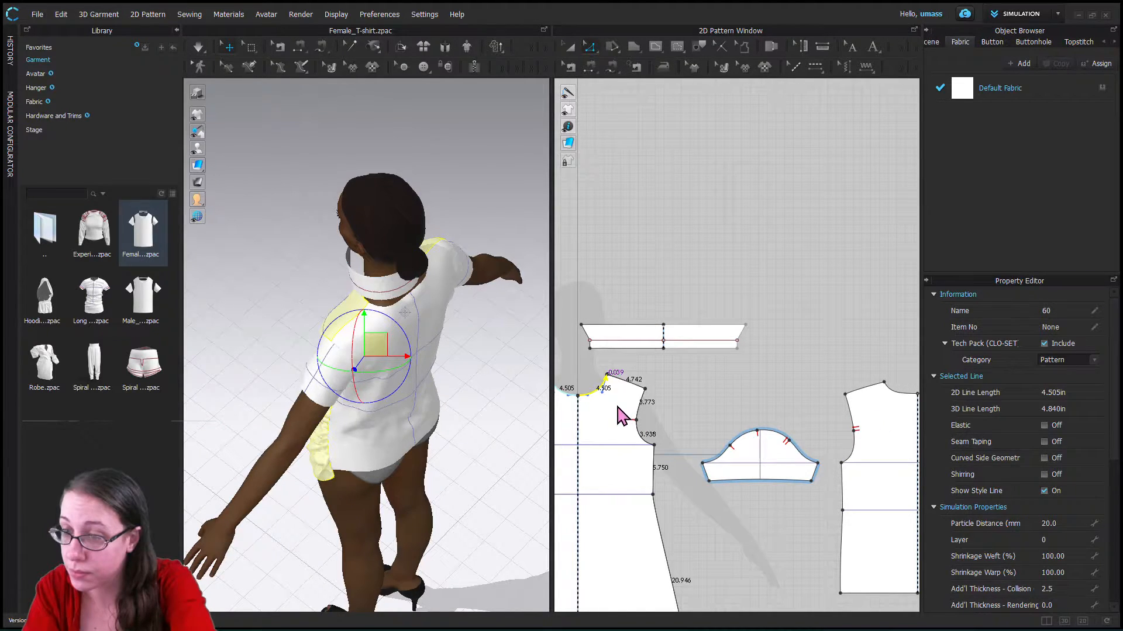
pyautogui.hotkey('ctrl', 'z')
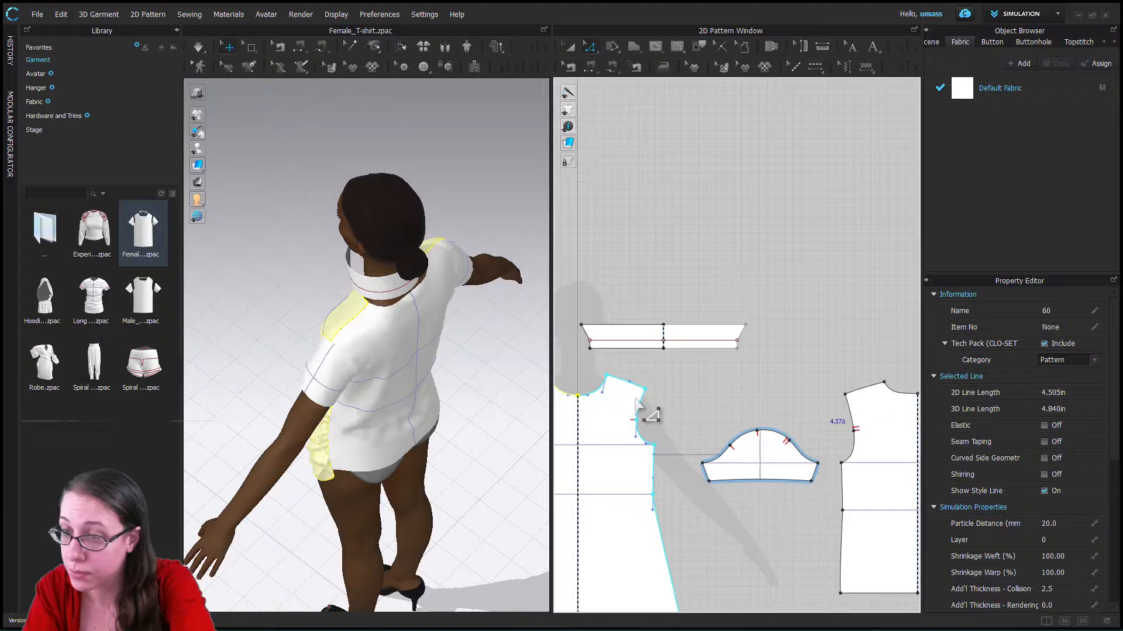
pyautogui.click(596, 390)
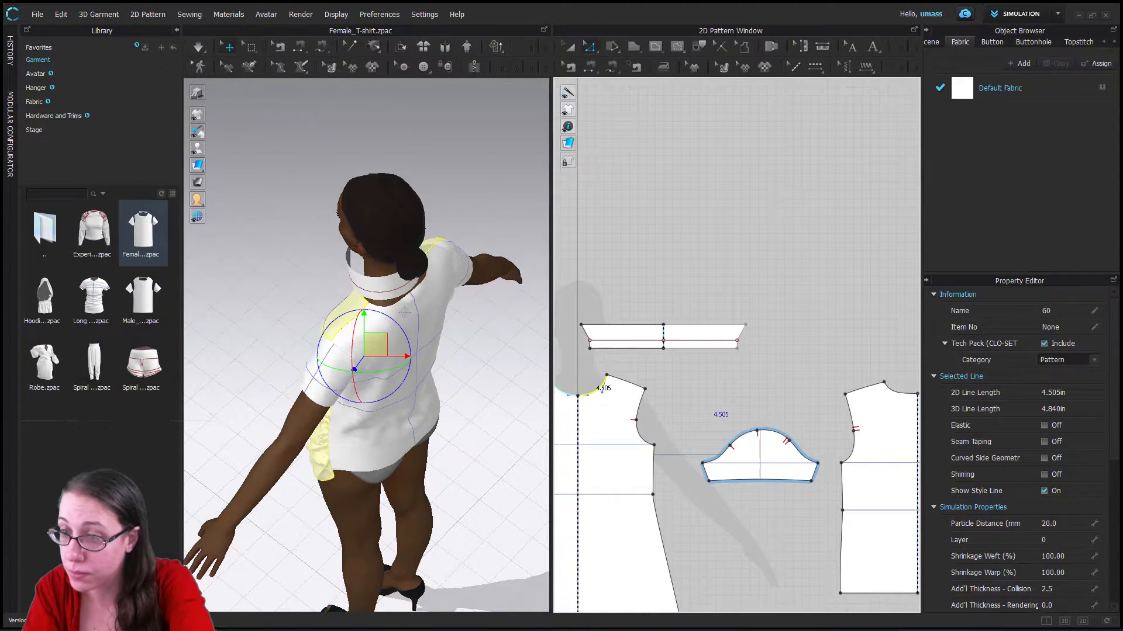
# - Set the back bodice's half-neckline curve length to 4.375 in
pyautogui.click(897, 400)
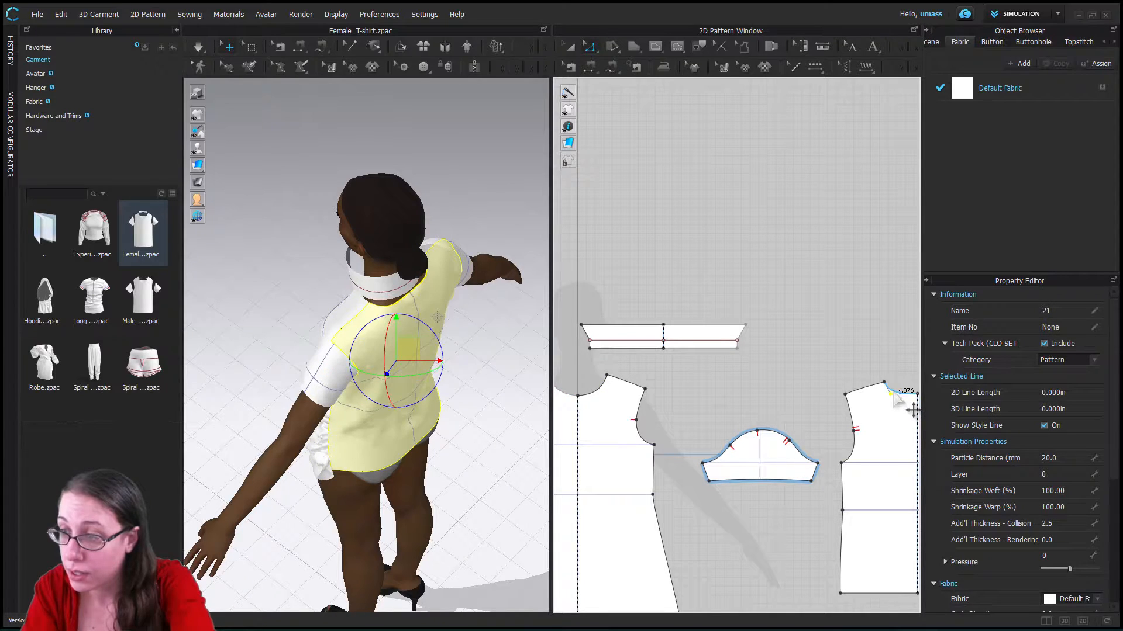
pyautogui.rightClick(894, 397)
pyautogui.click(932, 227)
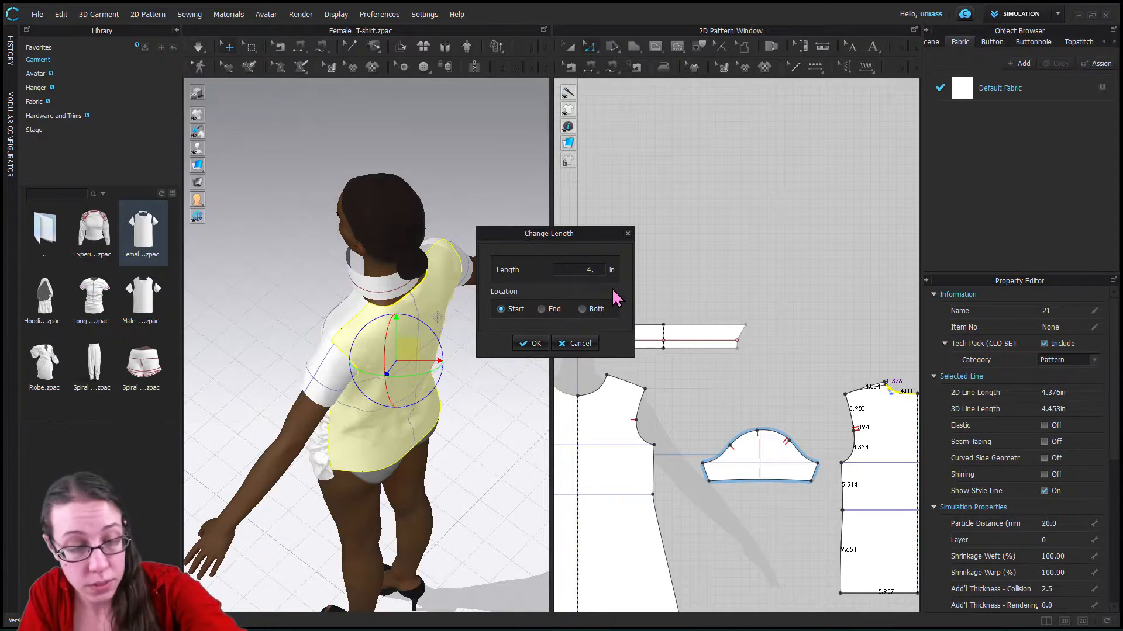
pyautogui.write('300')
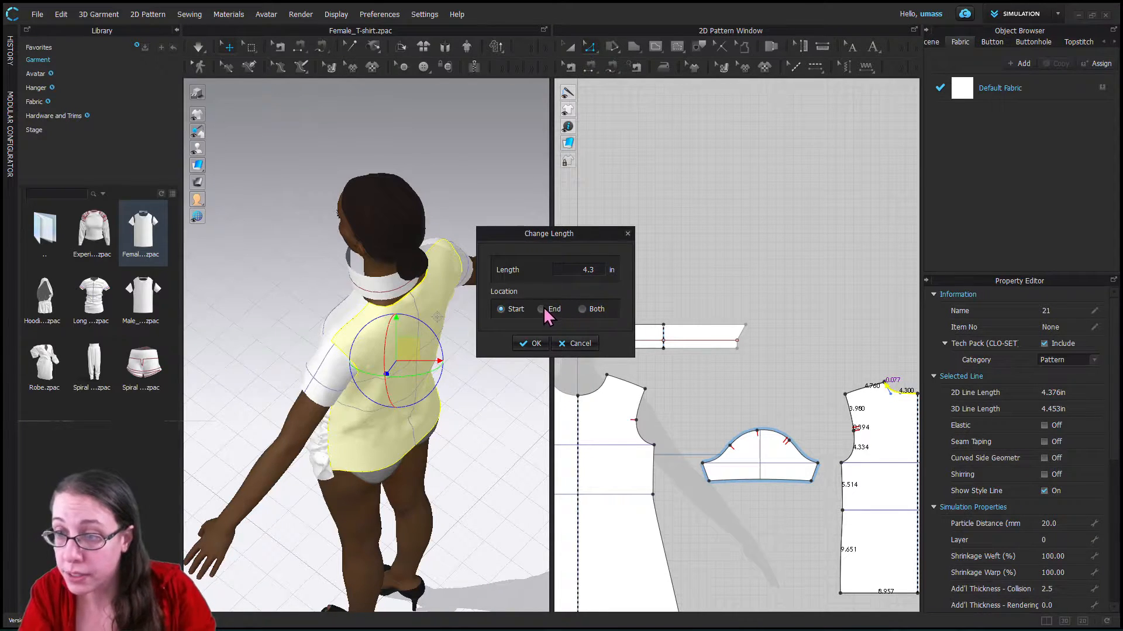
pyautogui.click(535, 343)
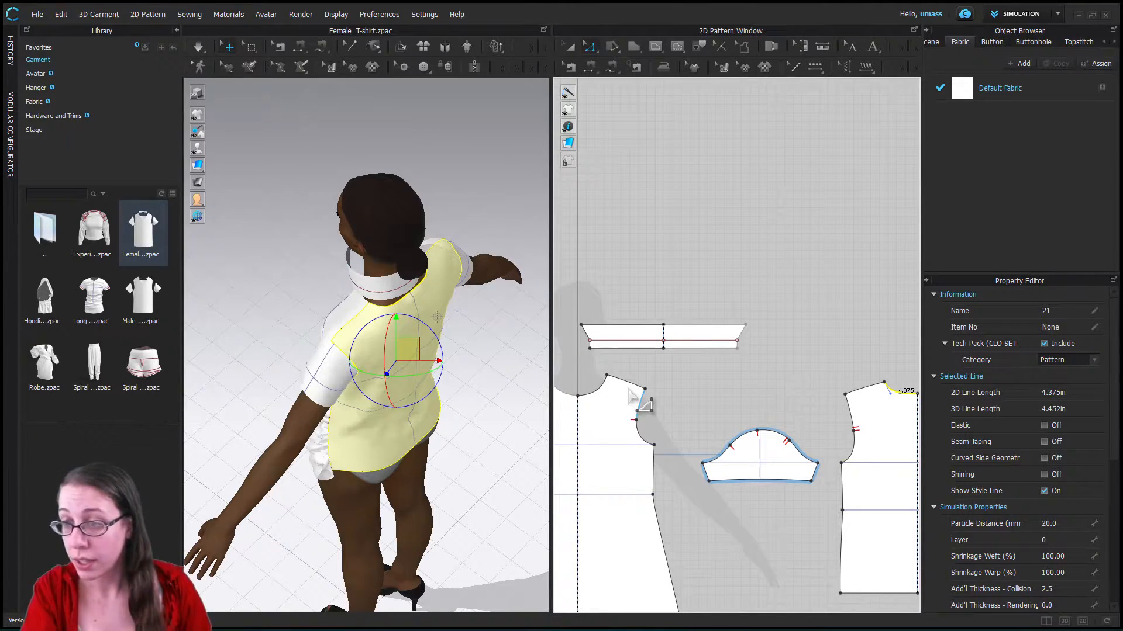
# - Split the collar's lower edge with a point on its half segment, about 4.29 in from the center fold
pyautogui.click(627, 349)
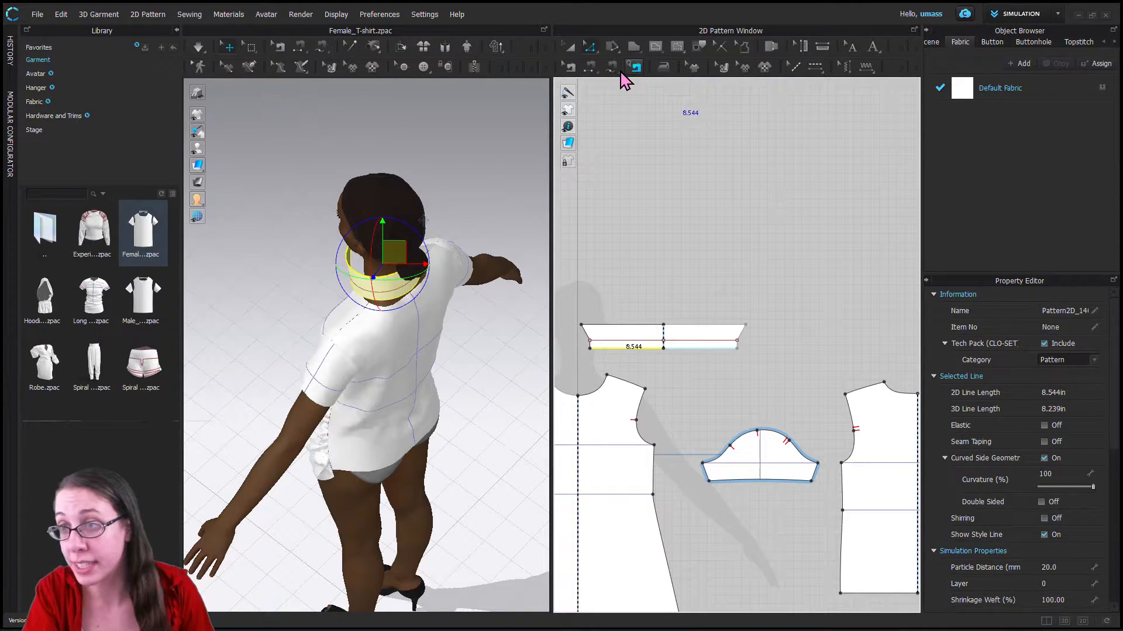
pyautogui.click(590, 47)
pyautogui.click(623, 153)
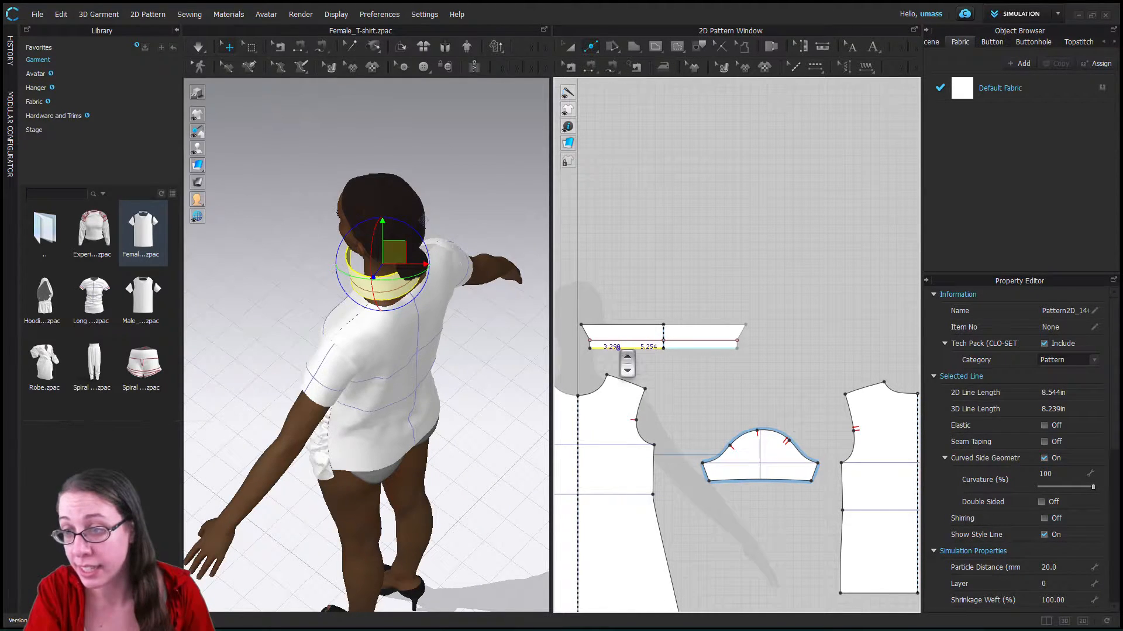
pyautogui.scroll(4, 621, 353)
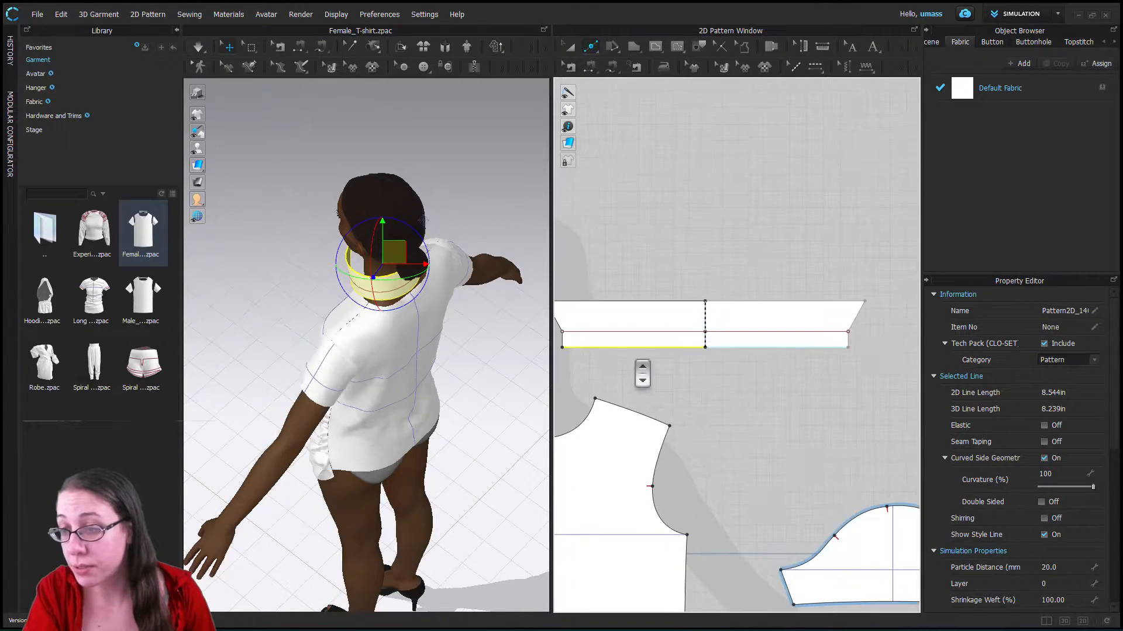
pyautogui.scroll(-5, 625, 353)
pyautogui.scroll(2, 638, 354)
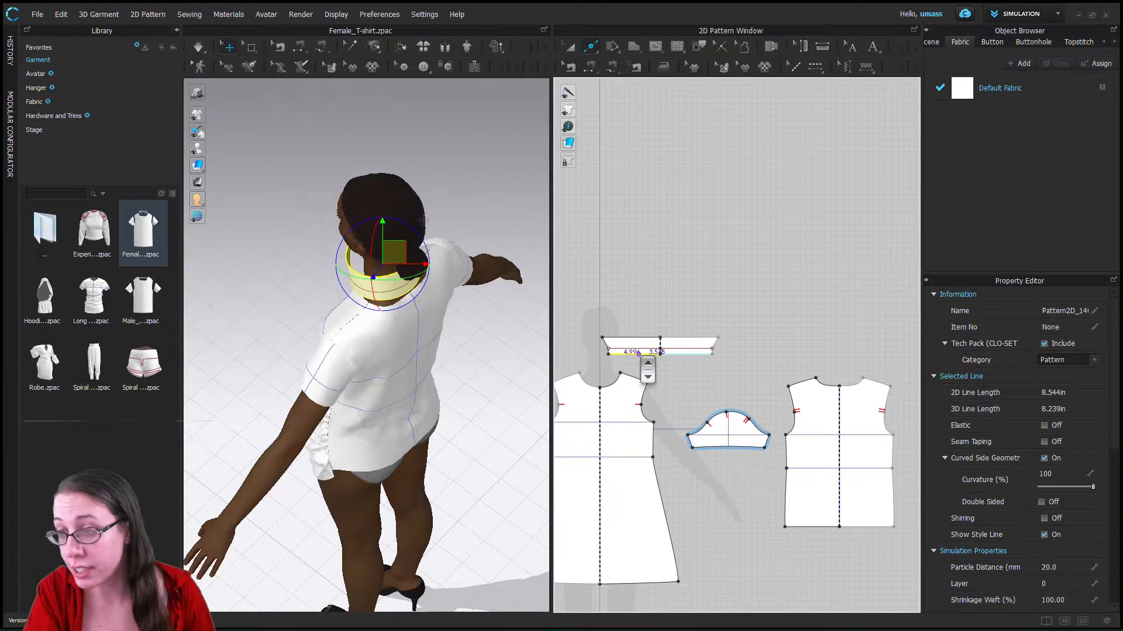
pyautogui.scroll(-2, 639, 353)
pyautogui.scroll(4, 637, 354)
pyautogui.scroll(-1, 636, 356)
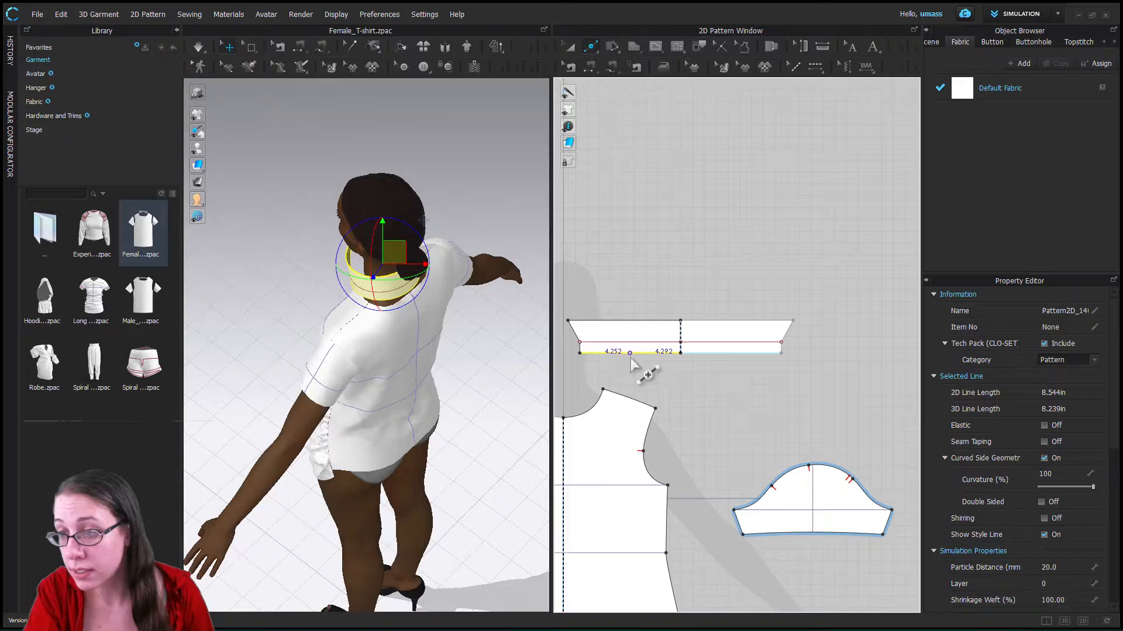
pyautogui.click(629, 353)
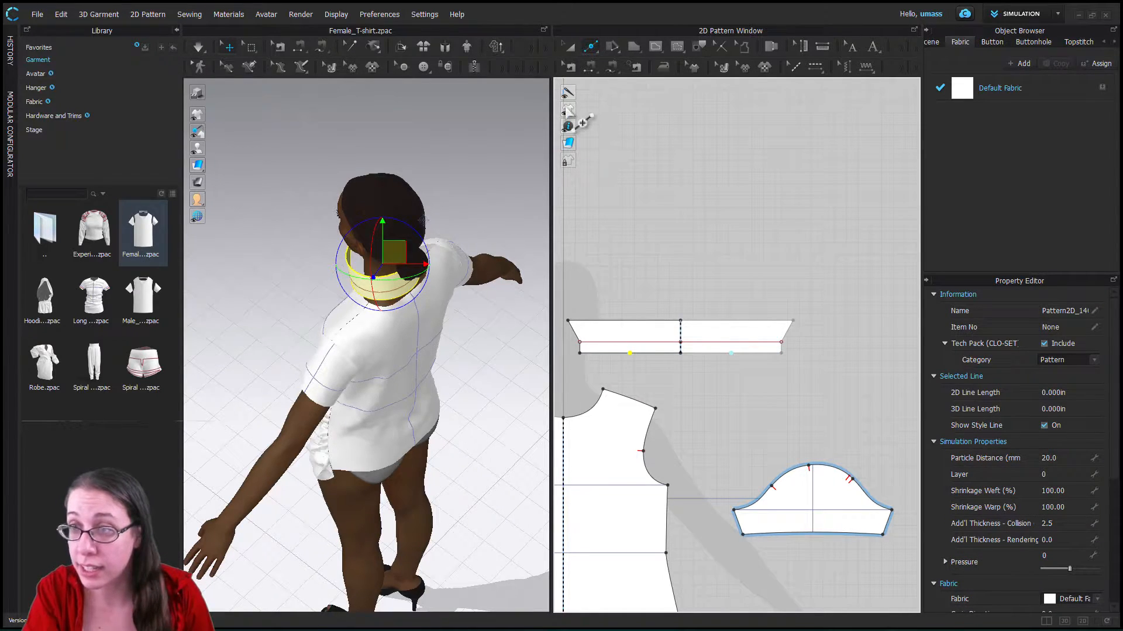
# - Move the collar's slanted front end outward so the front section of its lower edge becomes about 4.5 in long
pyautogui.click(591, 52)
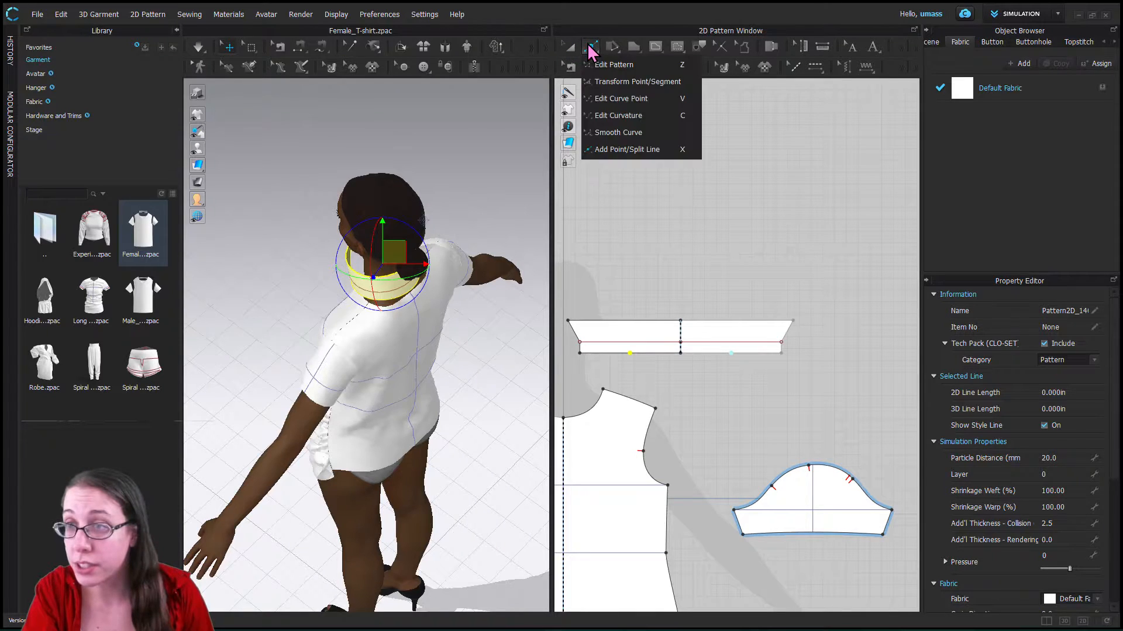
pyautogui.click(602, 65)
pyautogui.moveTo(580, 373); pyautogui.dragTo(565, 313)
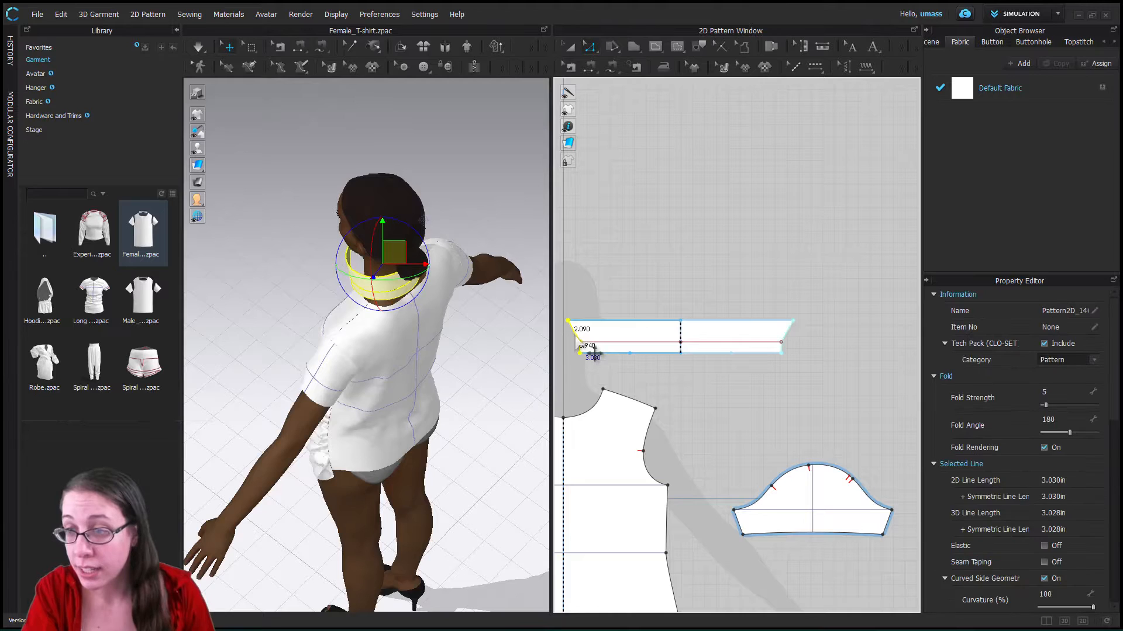
pyautogui.moveTo(594, 353); pyautogui.dragTo(592, 355)
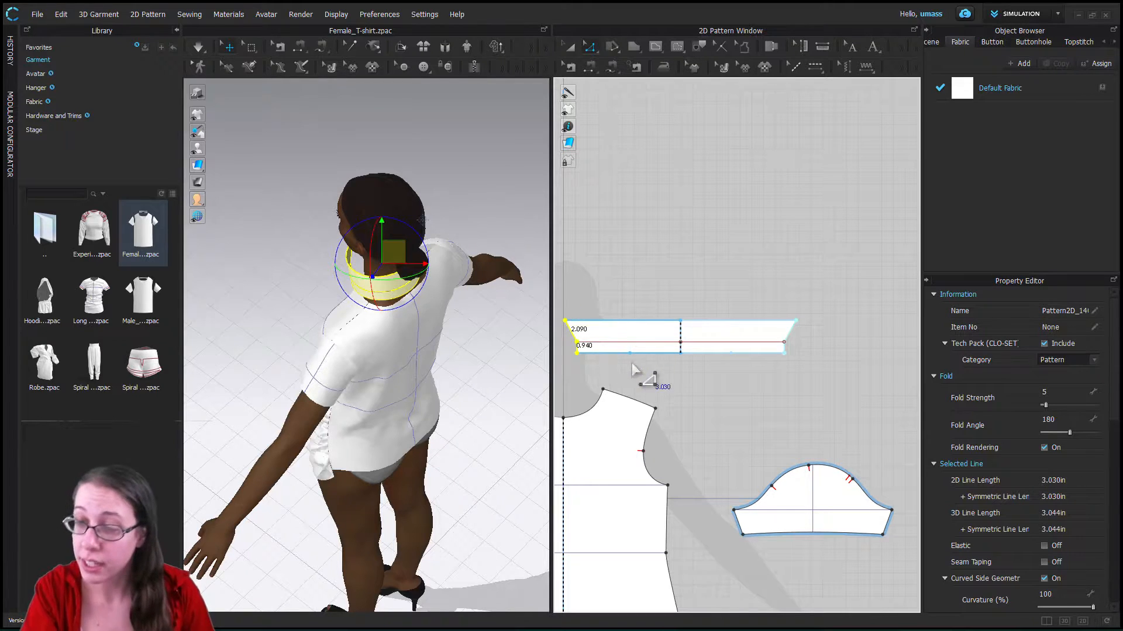
# - Use segment sewing to join the front bodice's half neckline to the front section of the collar's lower edge
pyautogui.scroll(2, 696, 442)
pyautogui.scroll(-5, 697, 443)
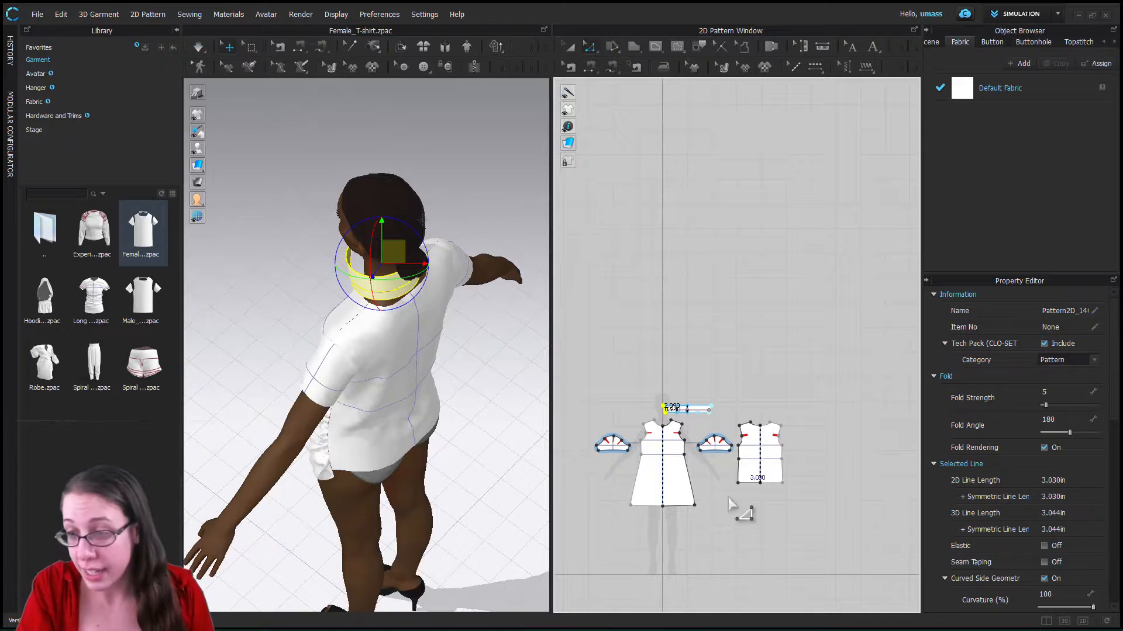
pyautogui.moveTo(651, 376); pyautogui.dragTo(664, 326, button='middle')
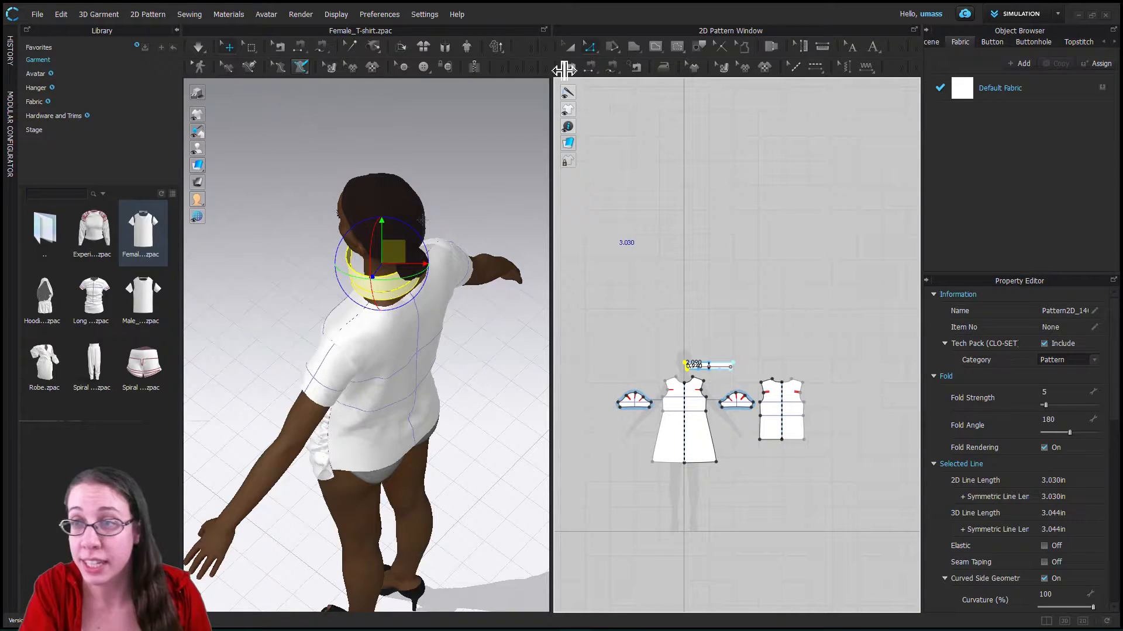
pyautogui.click(590, 66)
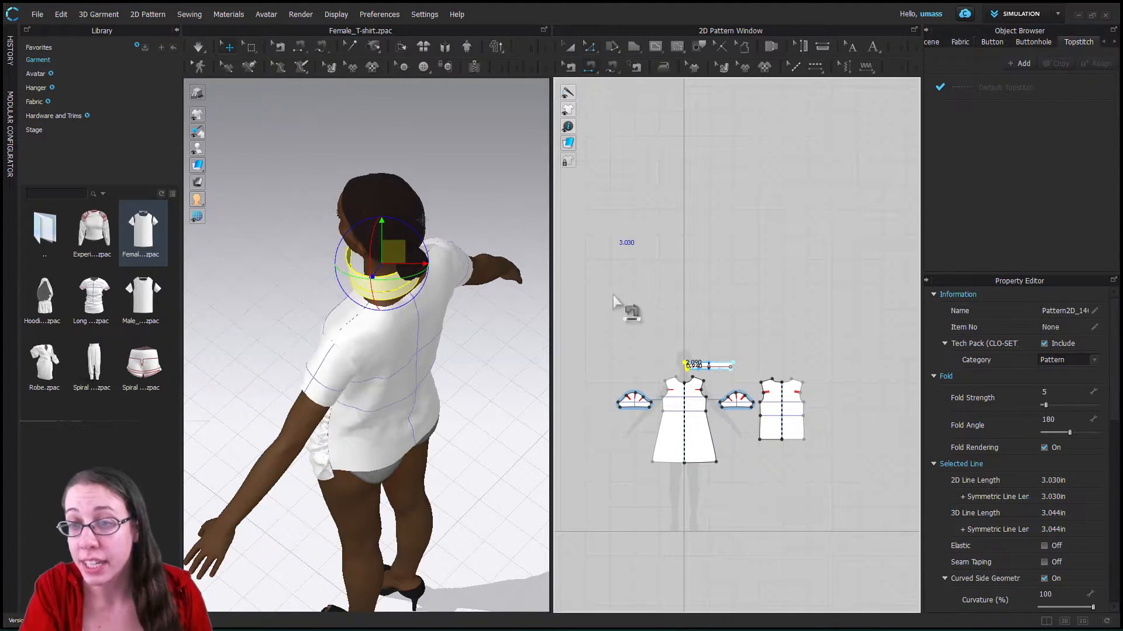
pyautogui.scroll(-2, 708, 377)
pyautogui.scroll(4, 699, 377)
pyautogui.scroll(2, 697, 374)
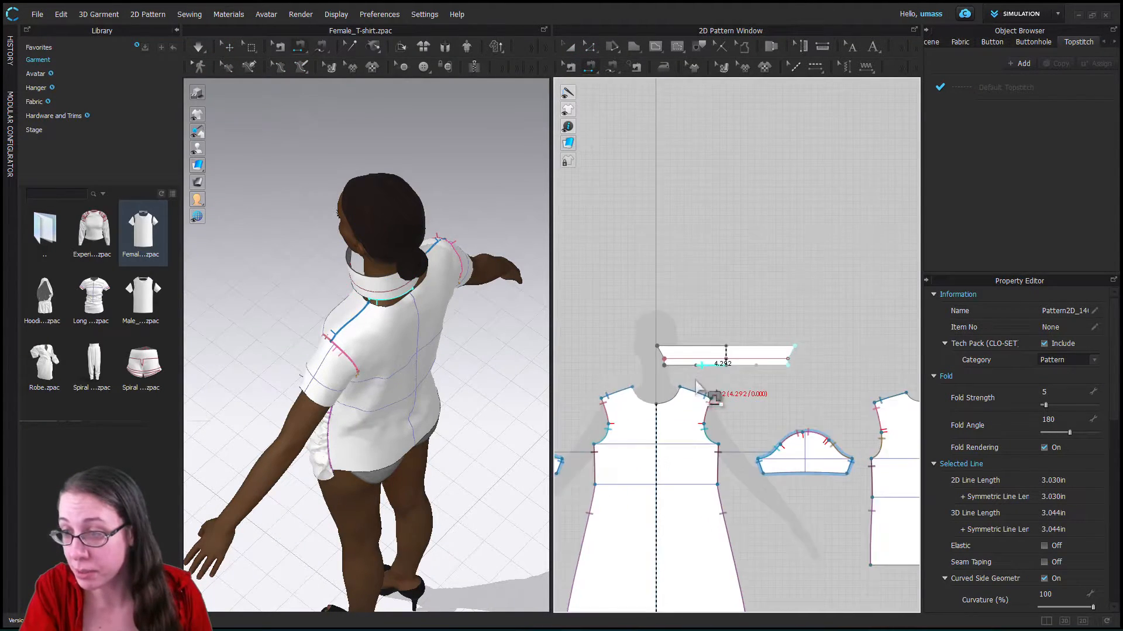
pyautogui.click(663, 405)
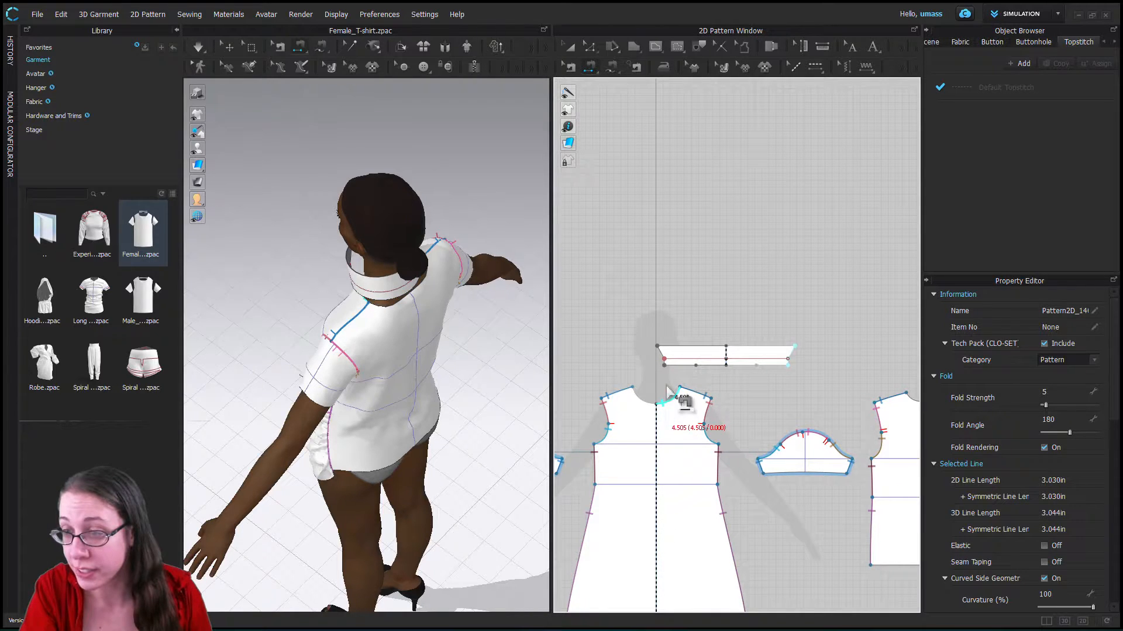
pyautogui.click(672, 367)
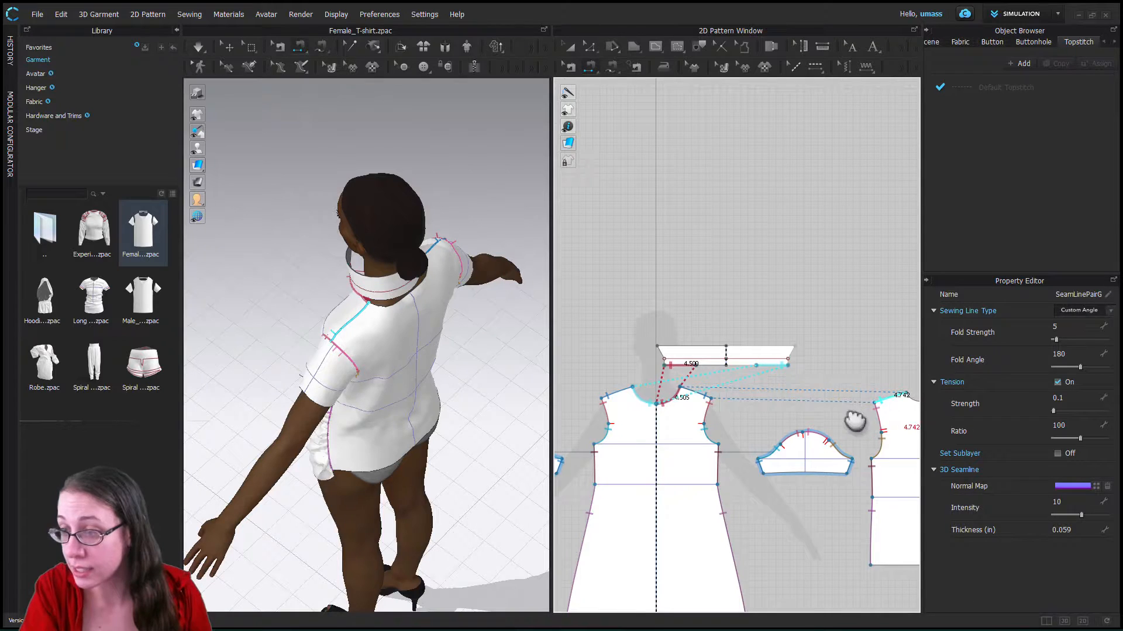
# - Use segment sewing to join the back bodice's half neckline to the back section of the collar's lower edge
pyautogui.moveTo(855, 422); pyautogui.dragTo(771, 433, button='middle')
pyautogui.click(826, 412)
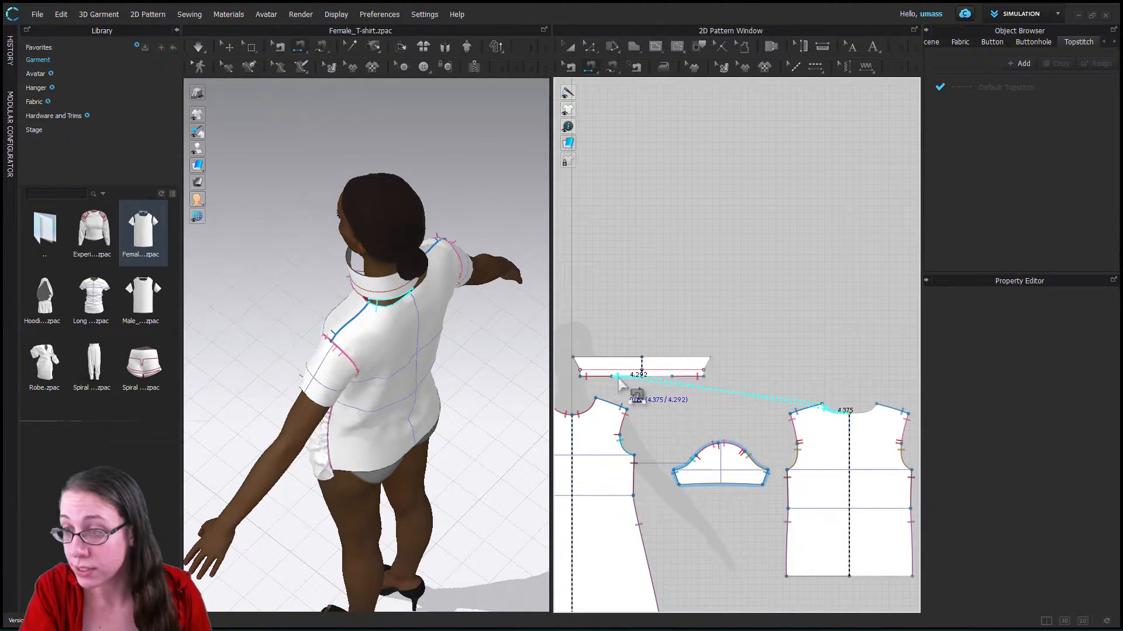
pyautogui.click(619, 378)
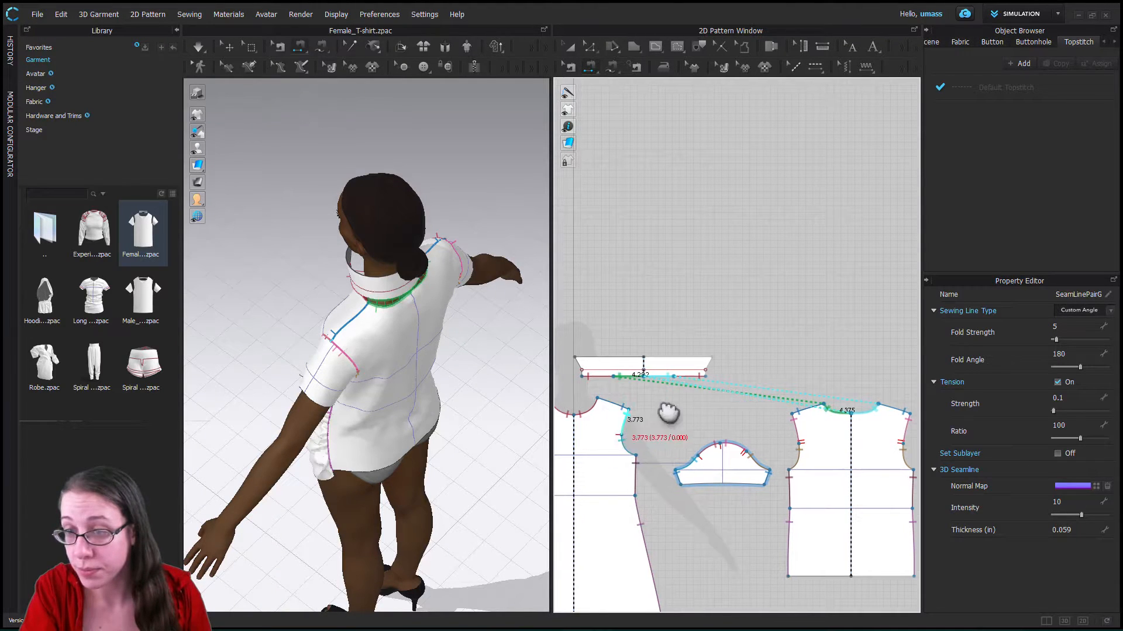
pyautogui.moveTo(649, 419); pyautogui.dragTo(714, 405, button='middle')
# - Run the simulation to drape the newly sewn collar onto the neckline, and stop it again
pyautogui.scroll(4, 714, 404)
pyautogui.scroll(-3, 710, 403)
pyautogui.moveTo(351, 388); pyautogui.dragTo(503, 333, button='right')
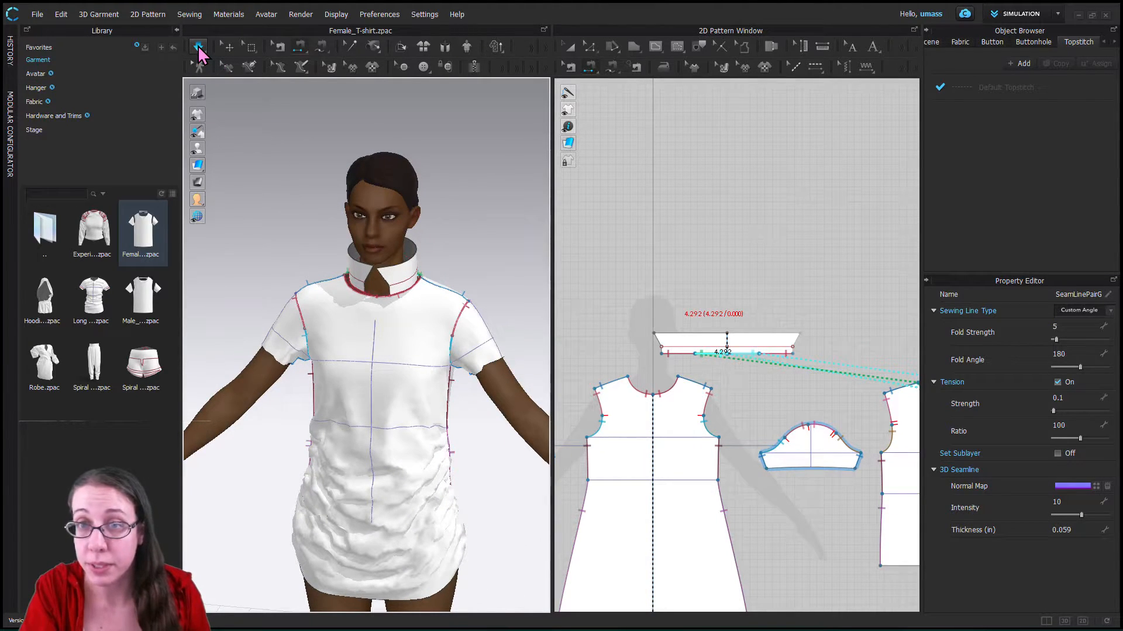
pyautogui.click(199, 47)
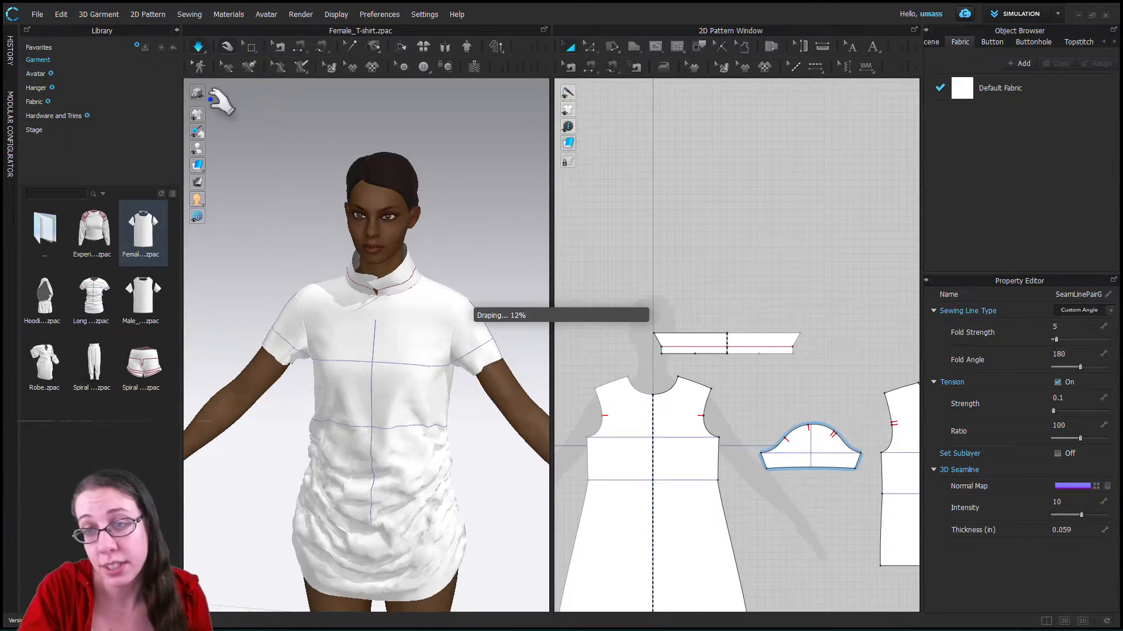
pyautogui.click(197, 47)
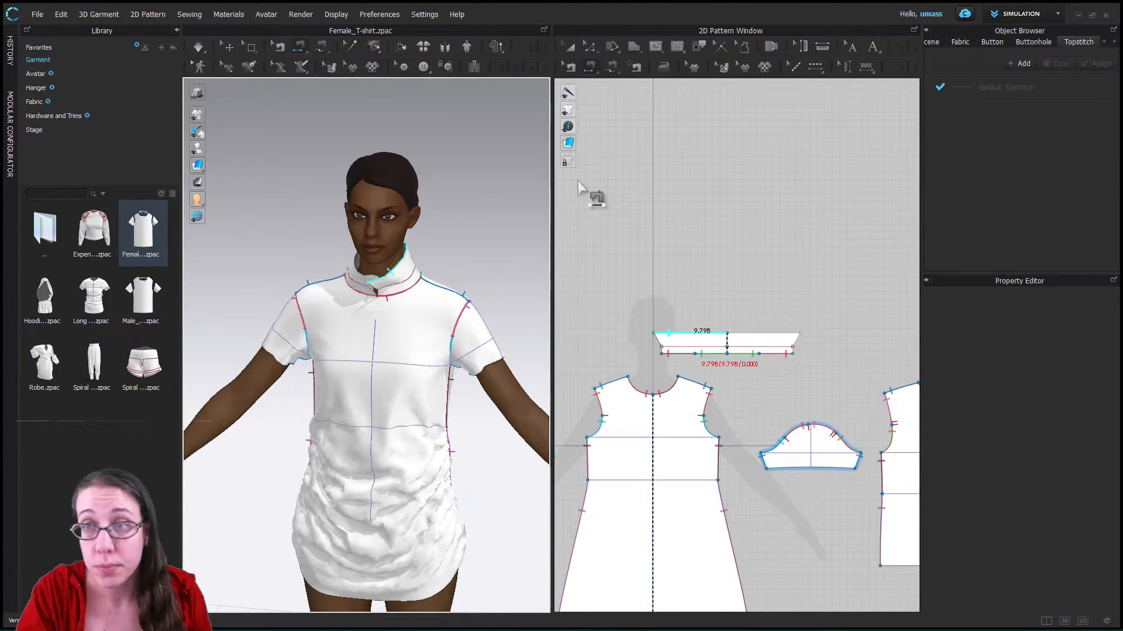
pyautogui.moveTo(552, 95); pyautogui.dragTo(740, 124)
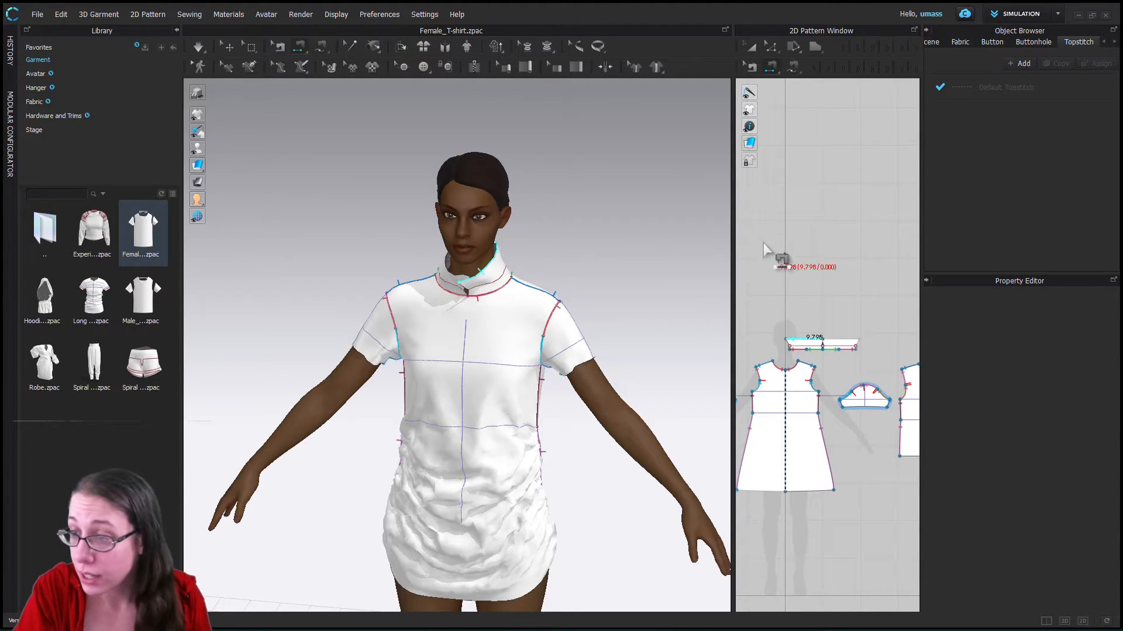
pyautogui.click(819, 340)
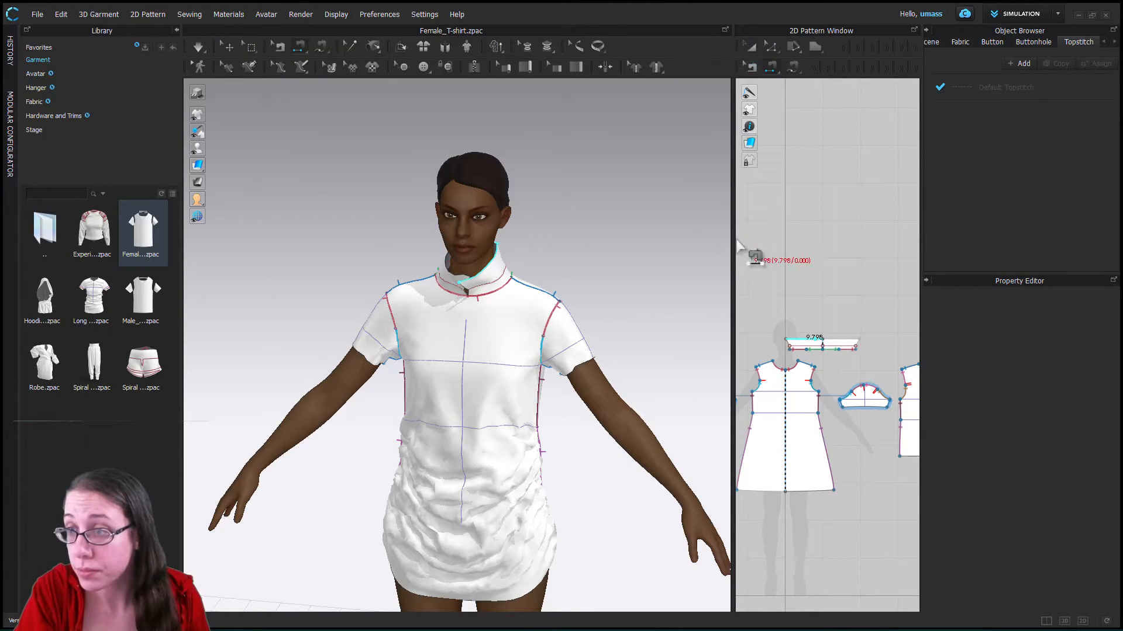
pyautogui.moveTo(732, 244); pyautogui.dragTo(546, 255)
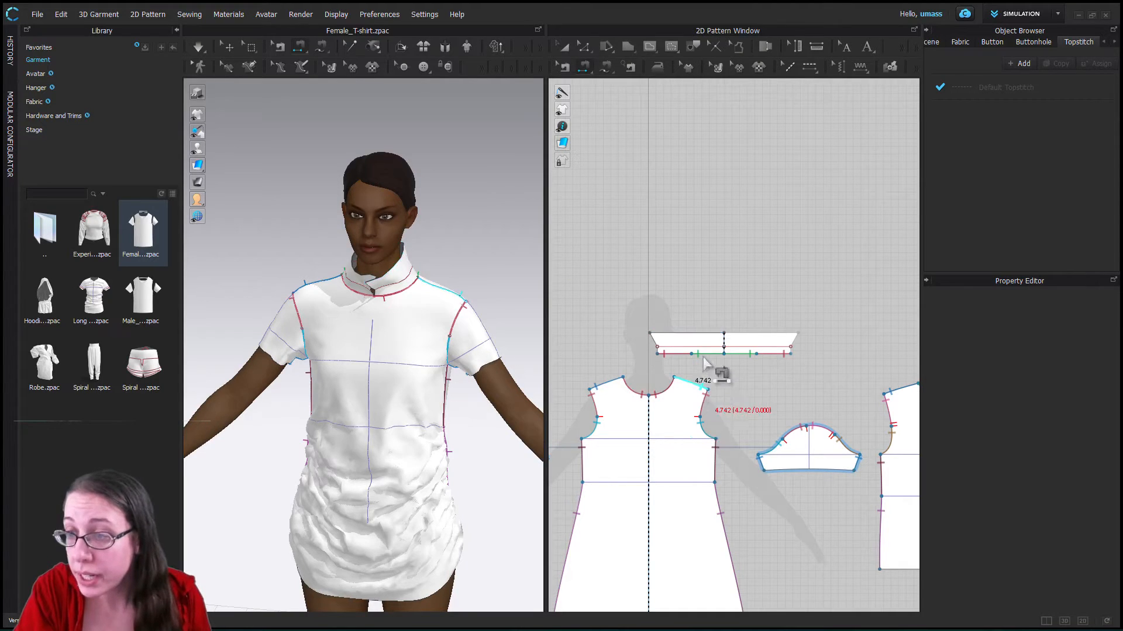
# - Fold the collar outward along its internal line with Fold Arrangement to a fold angle of about 331, and simulate the garment
pyautogui.click(564, 48)
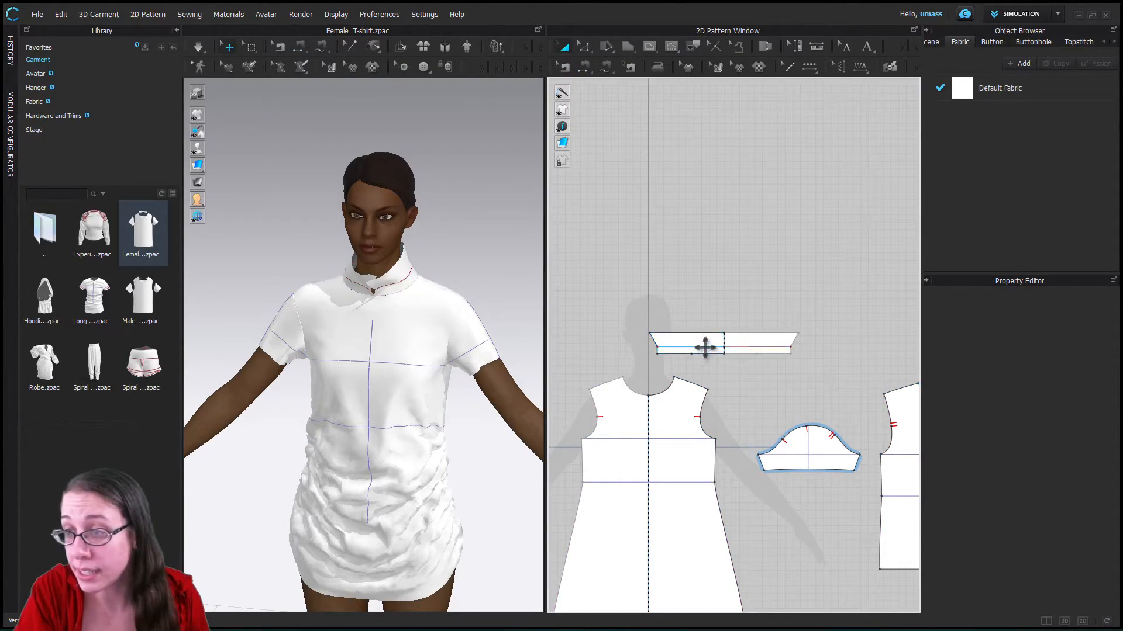
pyautogui.click(584, 48)
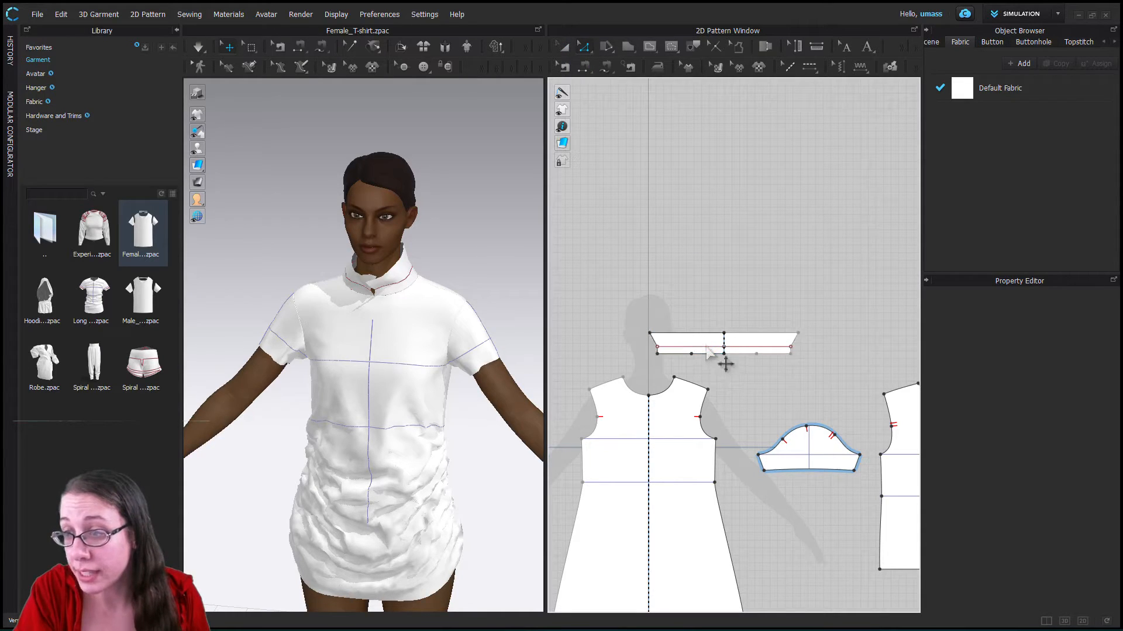
pyautogui.click(704, 349)
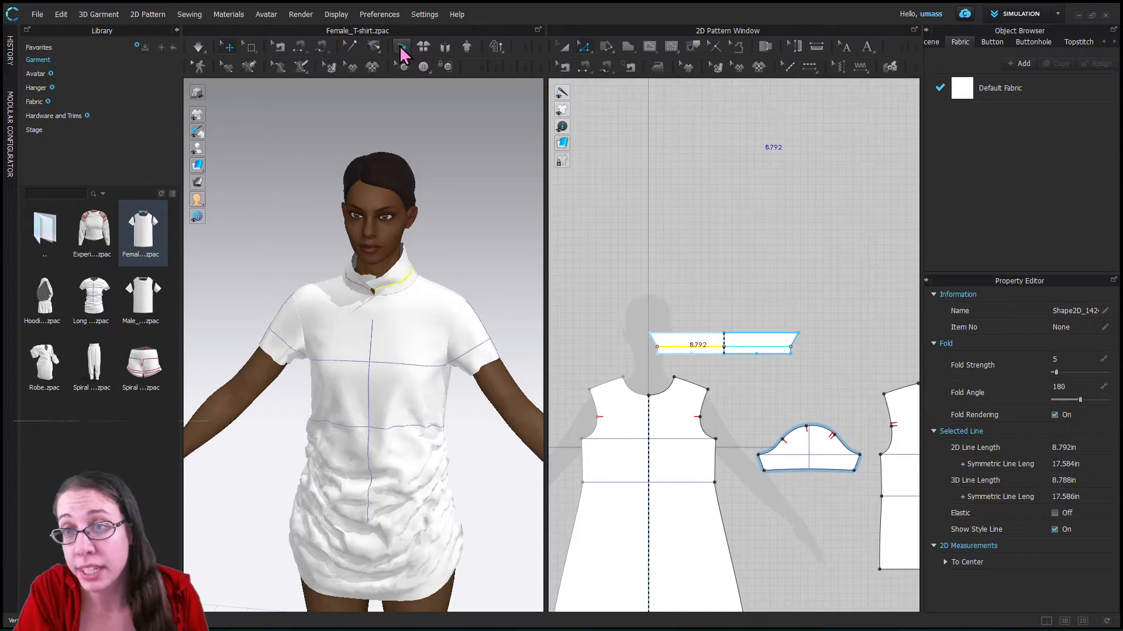
pyautogui.click(400, 49)
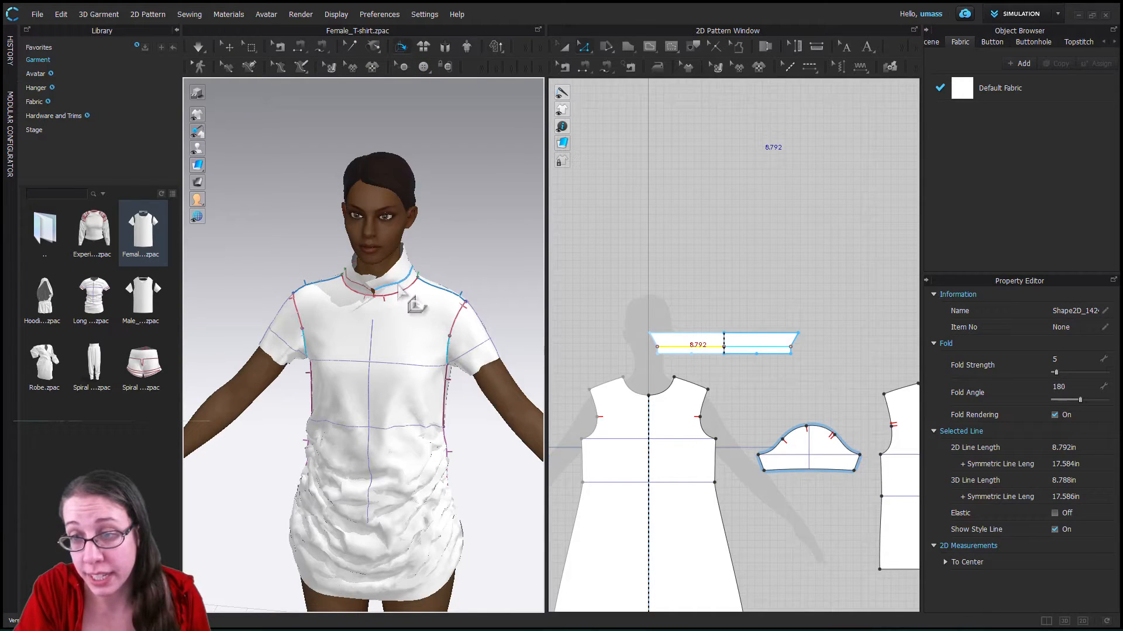
pyautogui.scroll(2, 409, 292)
pyautogui.scroll(1, 407, 273)
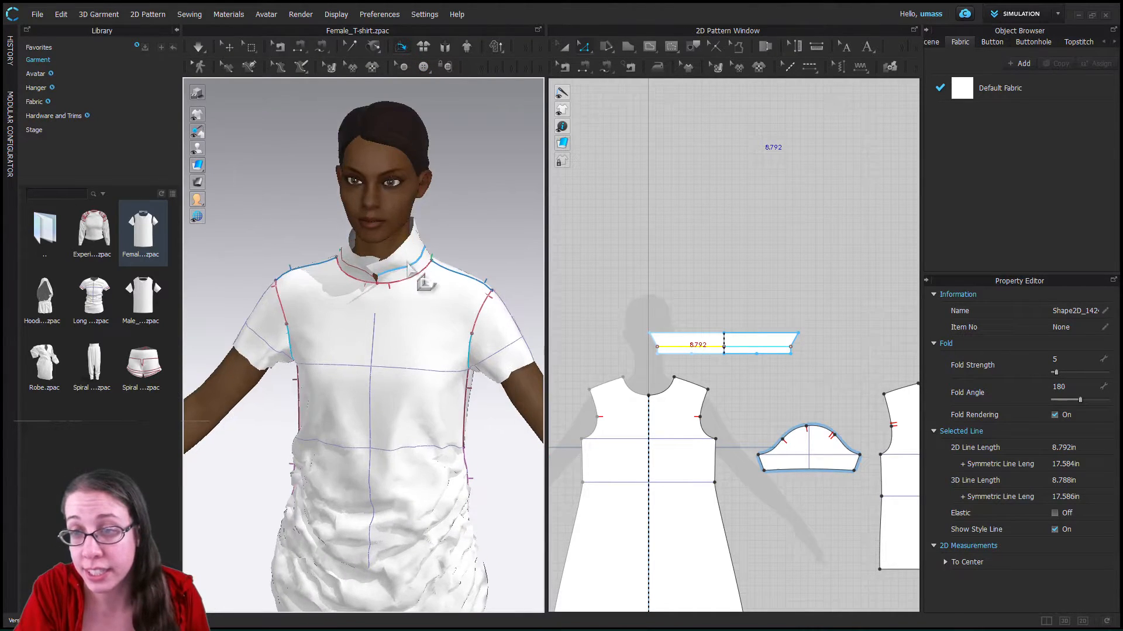
pyautogui.click(407, 268)
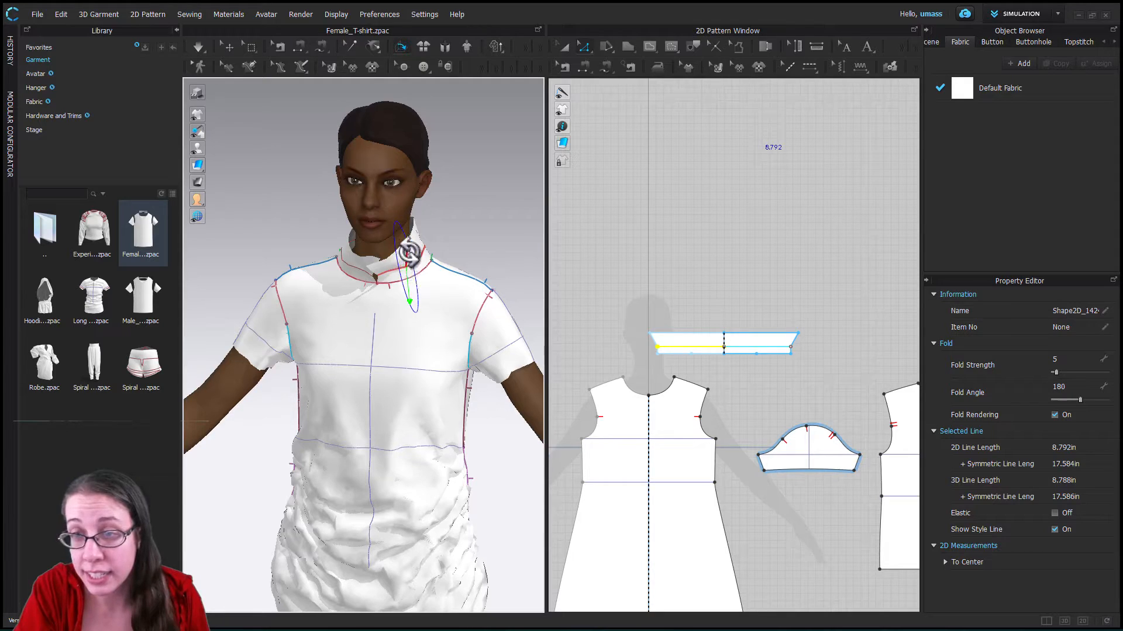
pyautogui.moveTo(410, 252); pyautogui.dragTo(416, 322)
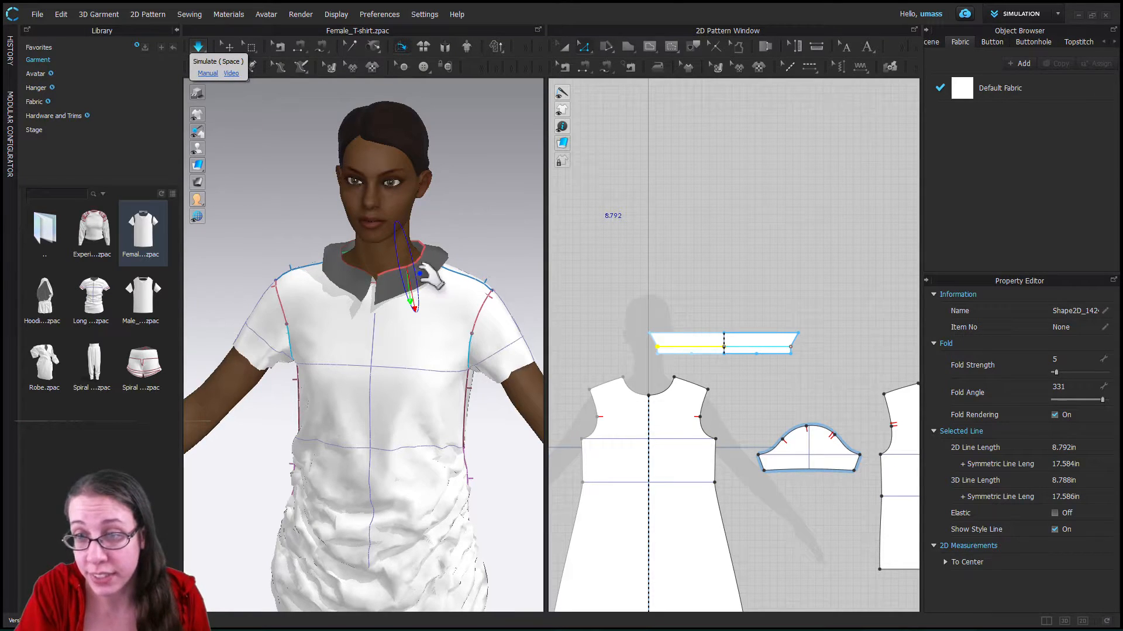
pyautogui.click(198, 48)
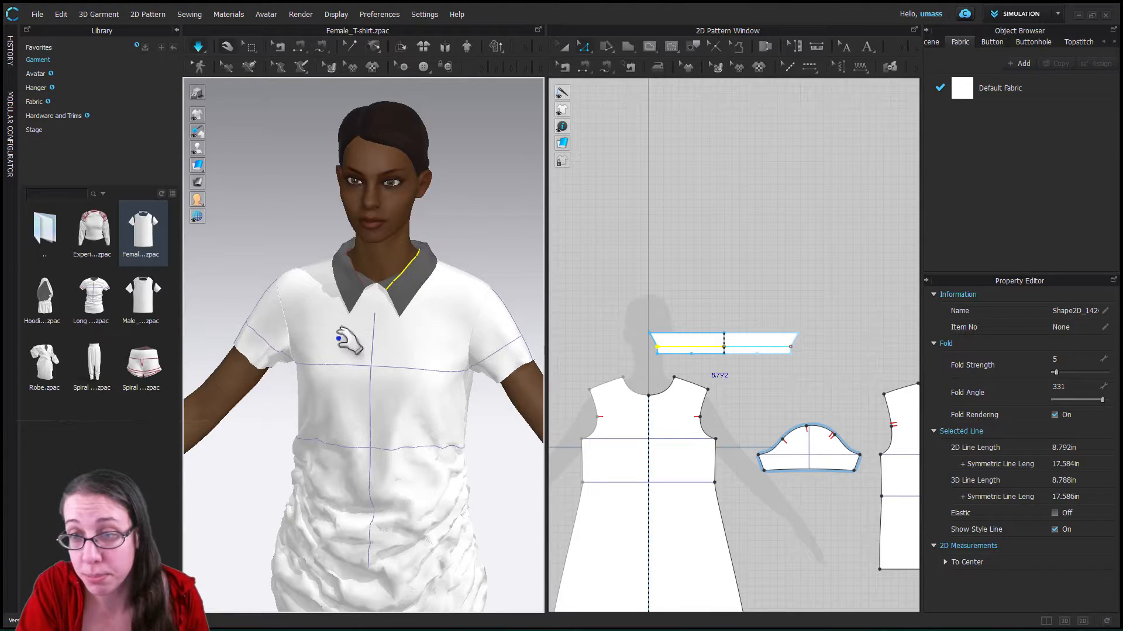
pyautogui.moveTo(404, 351); pyautogui.dragTo(328, 336, button='right')
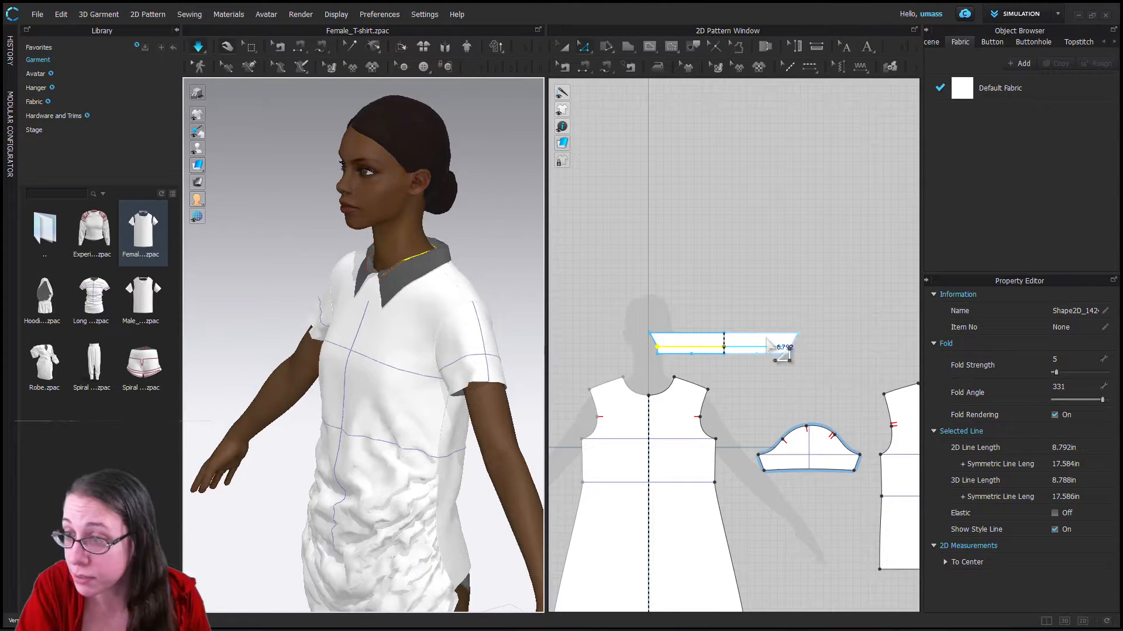
# - Set the particle distance of both collar halves to 5 mm
pyautogui.click(562, 46)
pyautogui.click(696, 342)
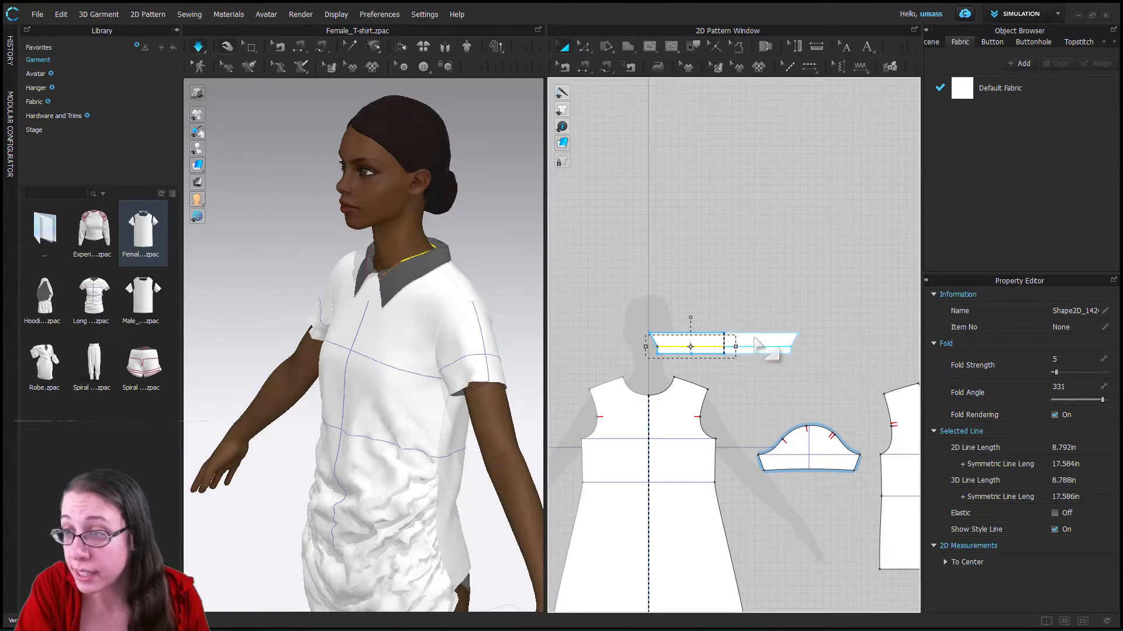
pyautogui.click(757, 340)
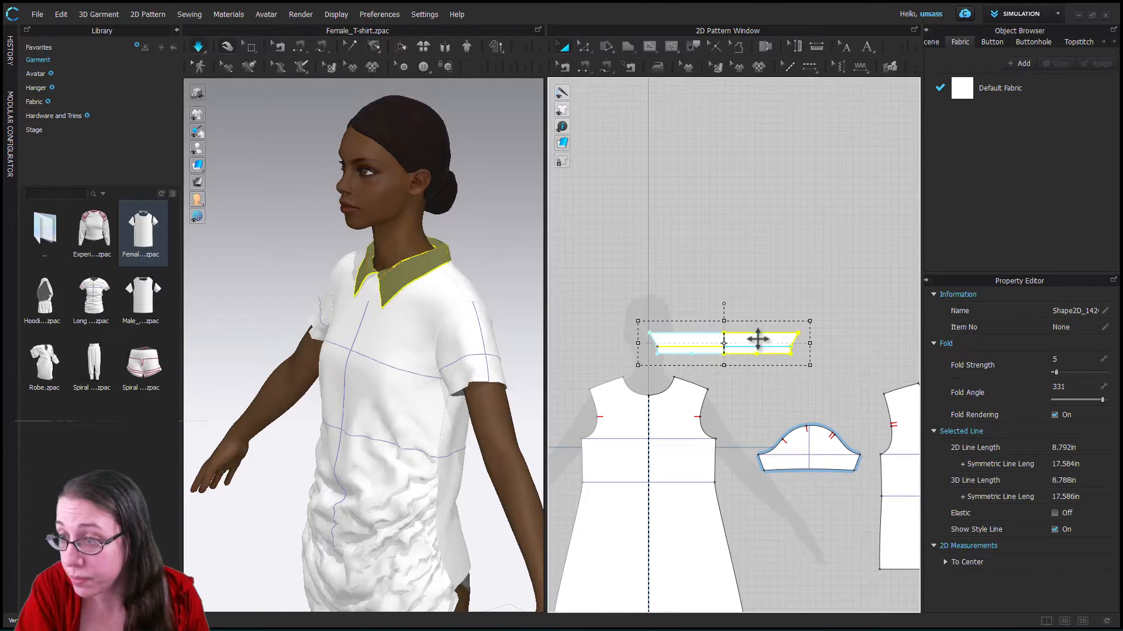
pyautogui.click(1057, 567)
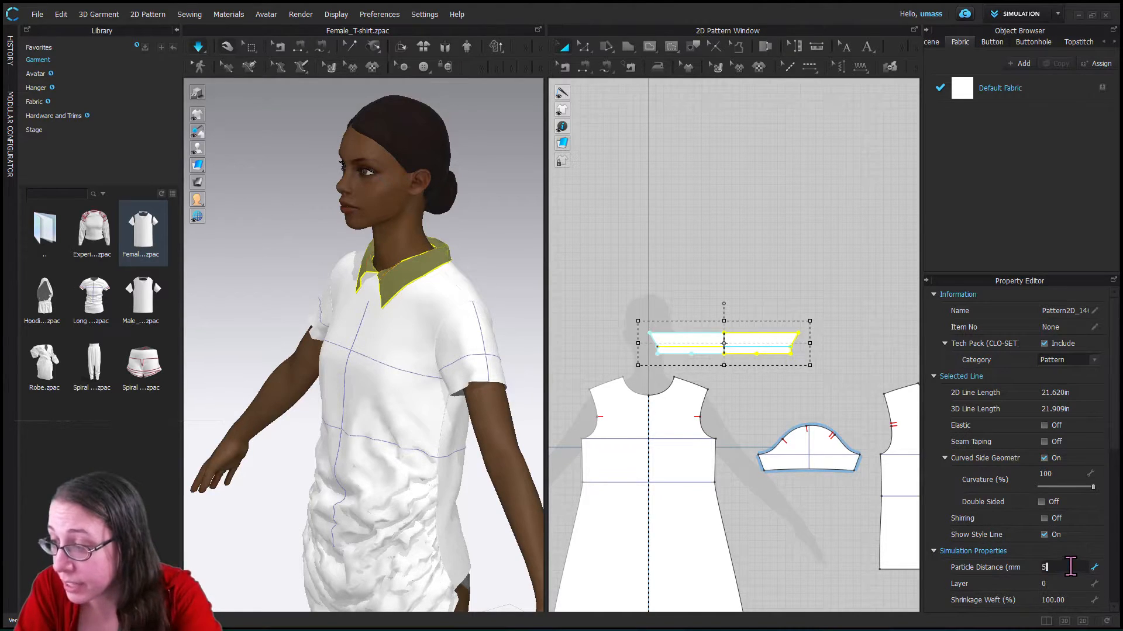
pyautogui.write('5')
pyautogui.press('Return')
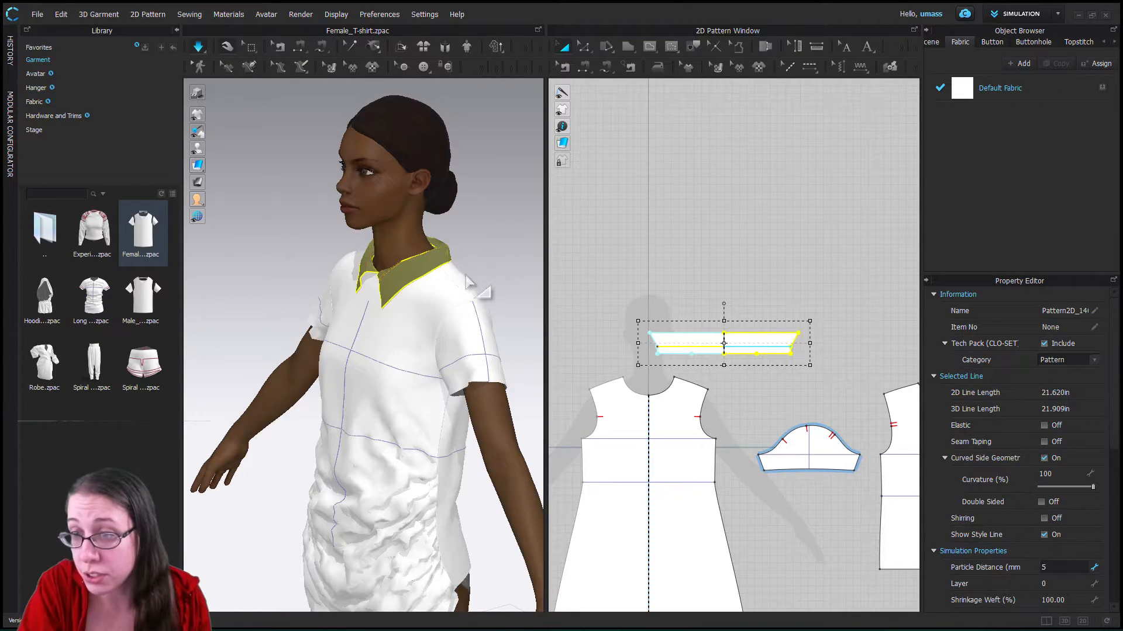
# - Restart the simulation and tug the folded collar on the avatar to settle it around the neckline, checking it from front and back
pyautogui.click(441, 253)
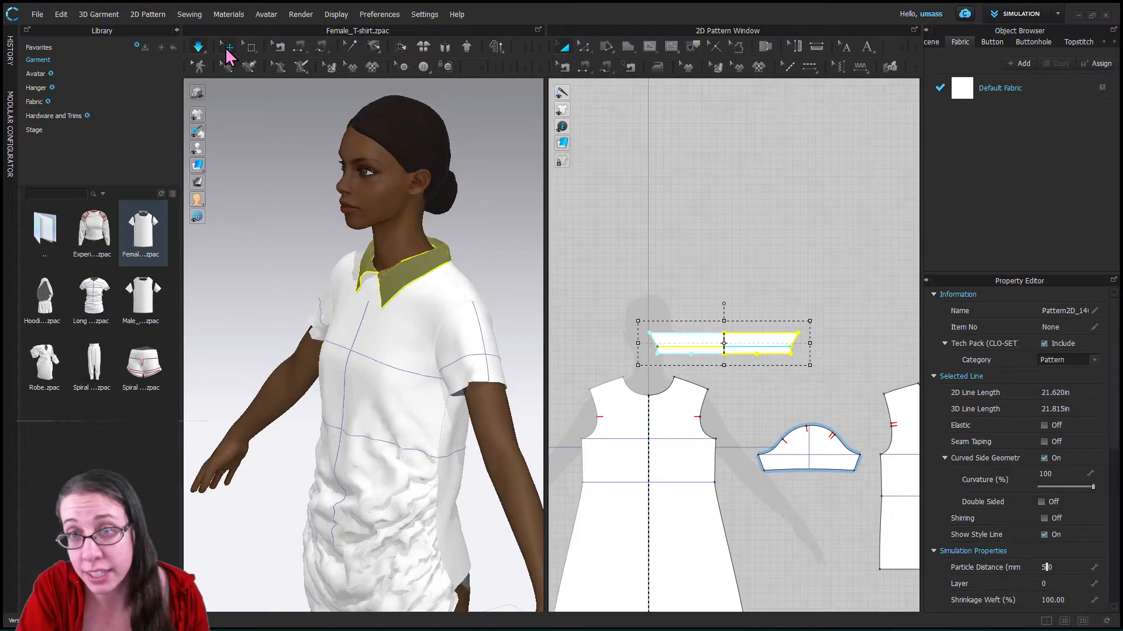
pyautogui.click(490, 271)
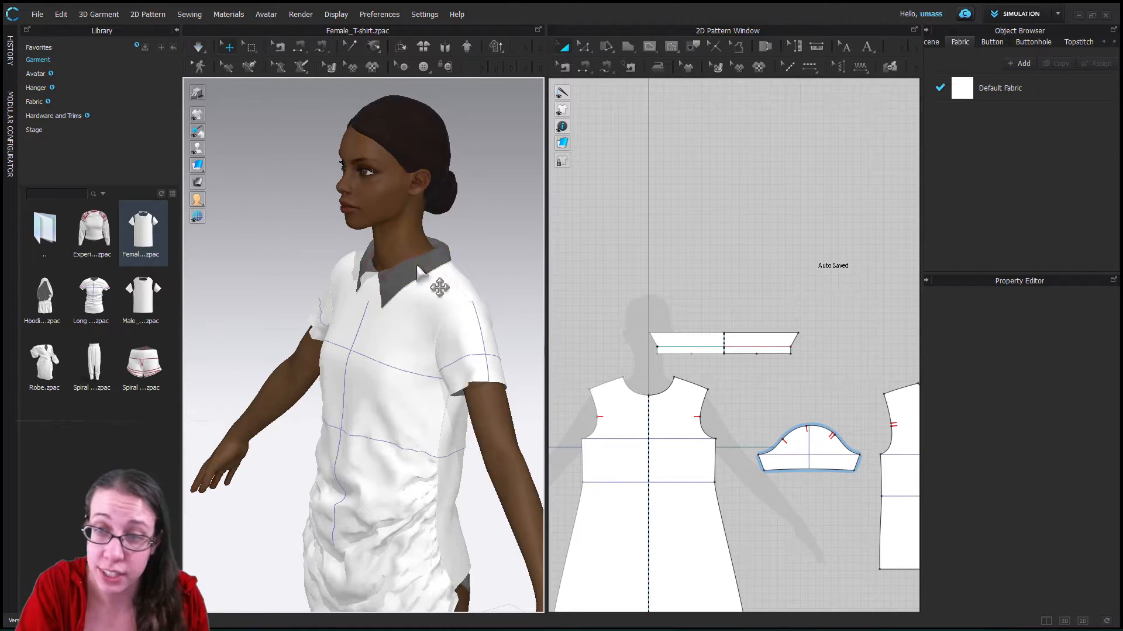
pyautogui.click(199, 49)
pyautogui.click(200, 49)
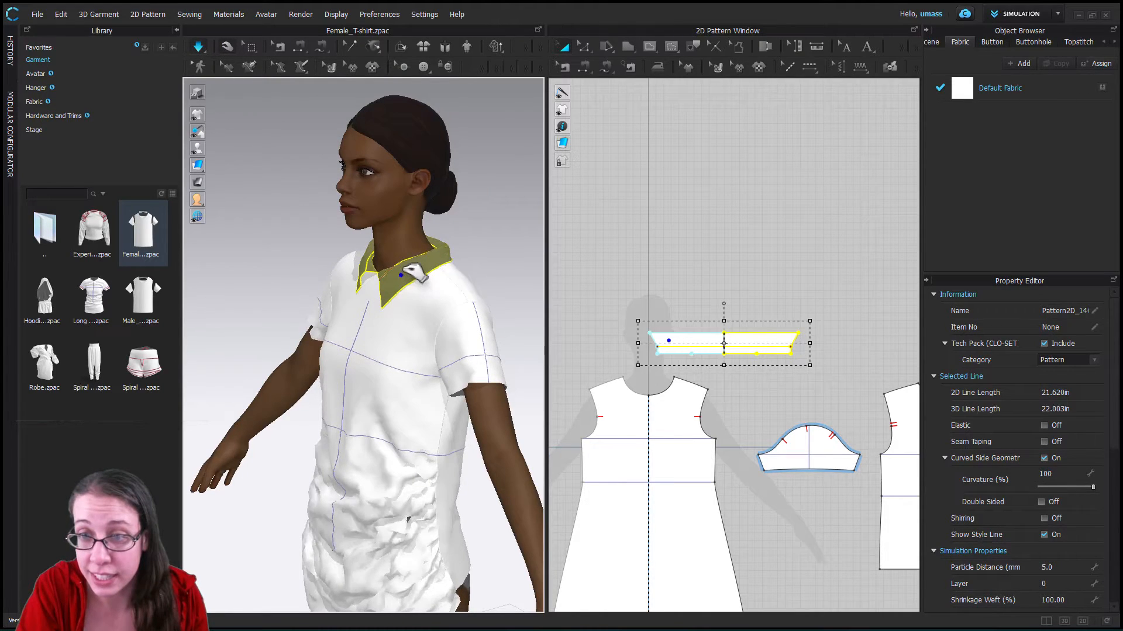
pyautogui.moveTo(403, 274); pyautogui.dragTo(453, 247)
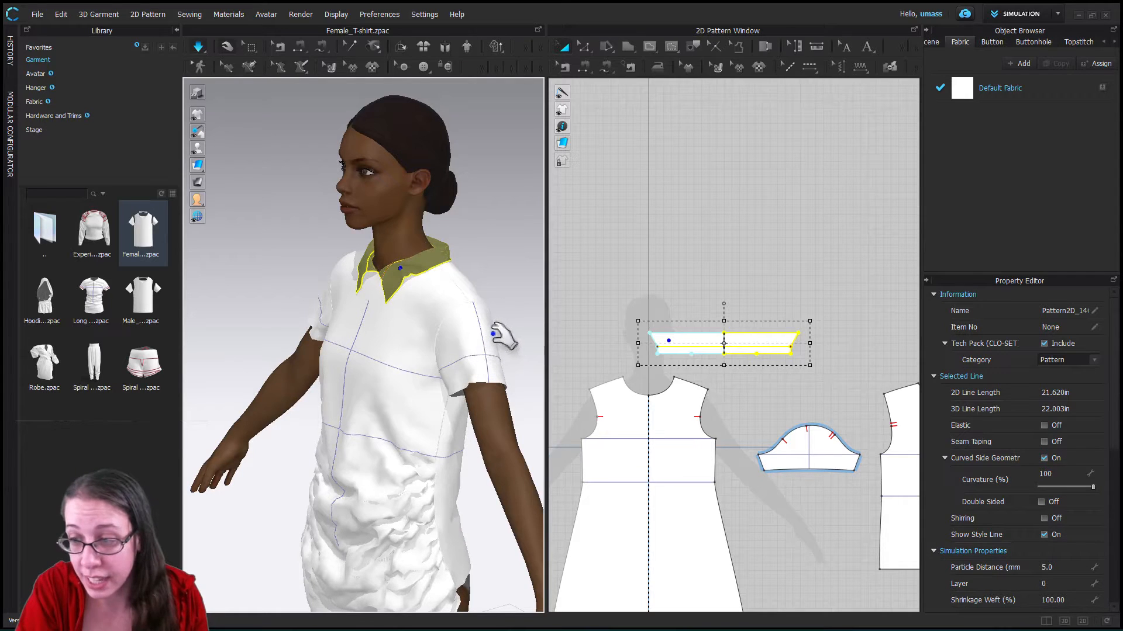
pyautogui.moveTo(501, 233); pyautogui.dragTo(456, 514, button='right')
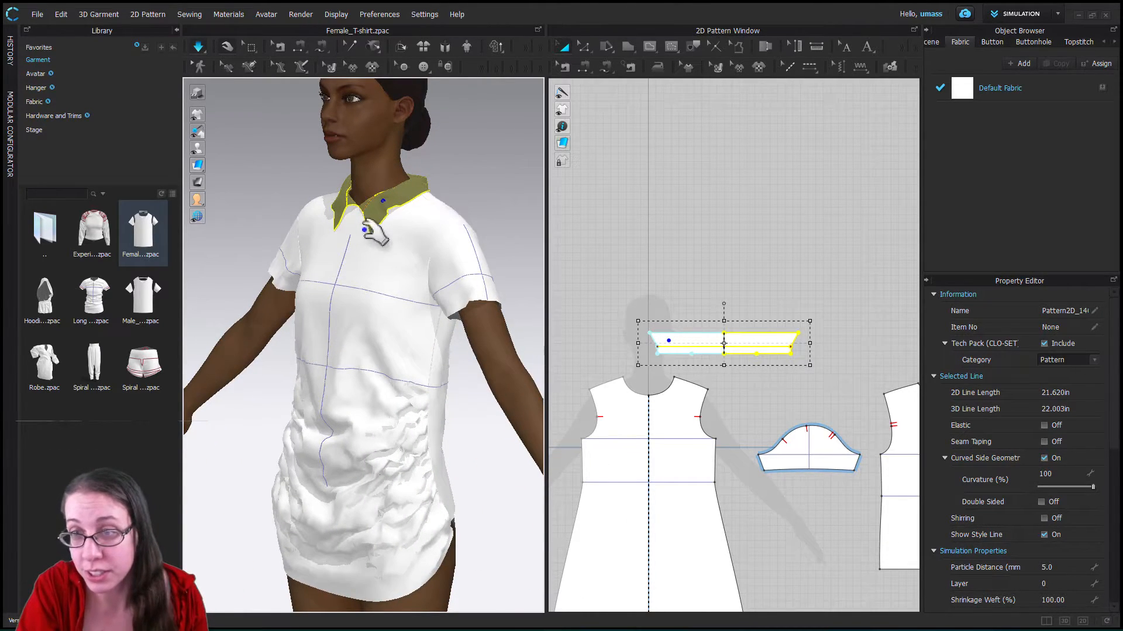
pyautogui.moveTo(380, 231); pyautogui.dragTo(321, 233, button='right')
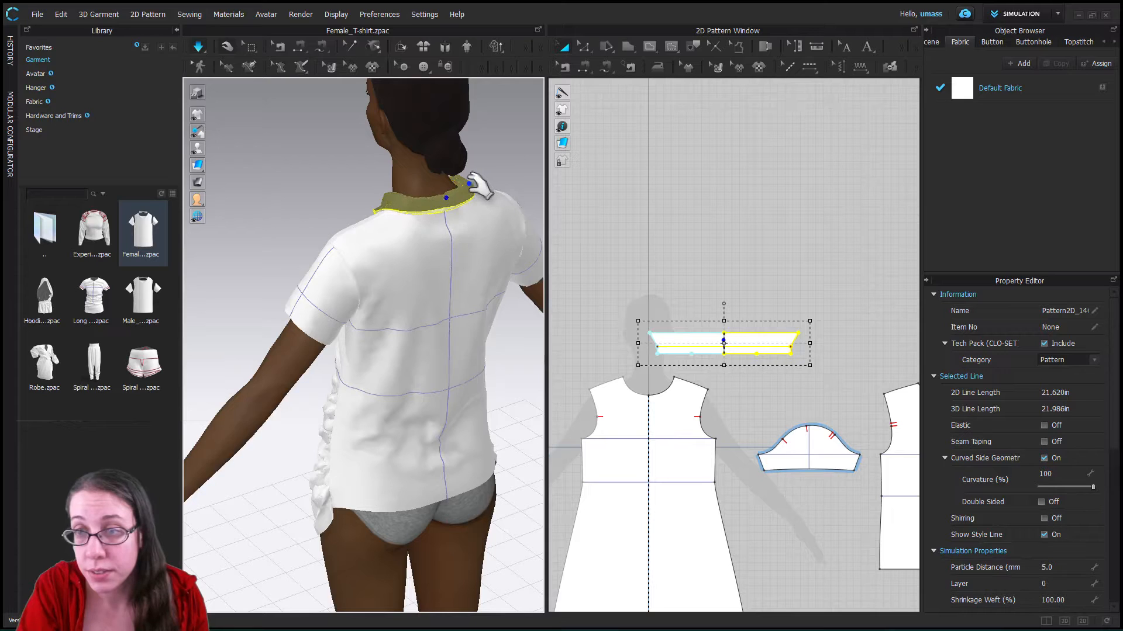
pyautogui.moveTo(394, 293); pyautogui.dragTo(519, 336, button='right')
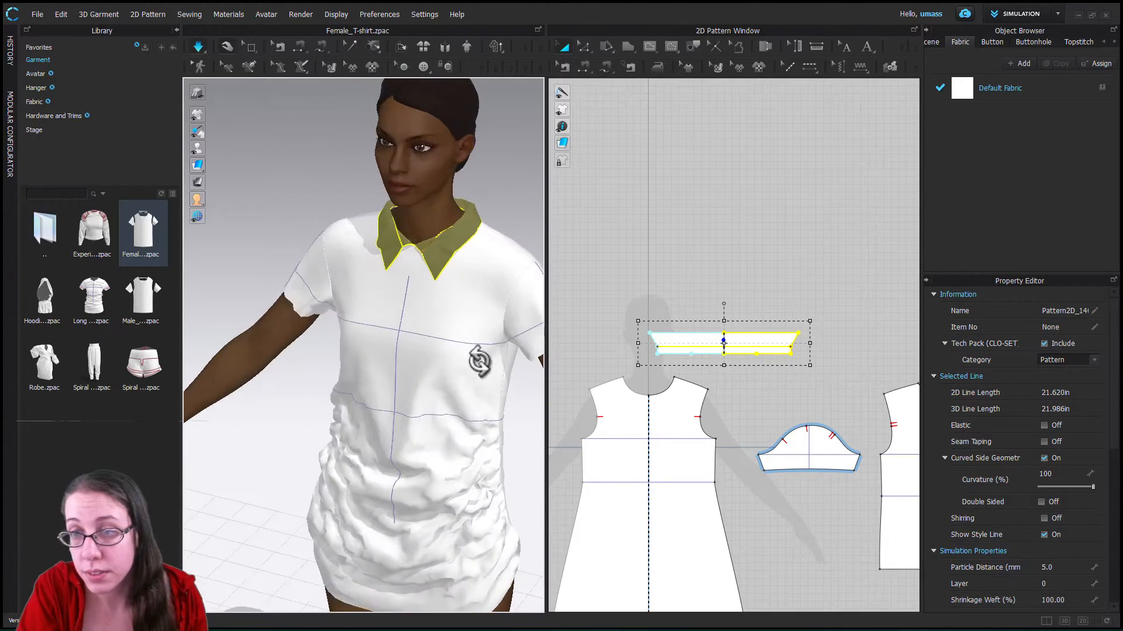
pyautogui.scroll(3, 478, 366)
pyautogui.scroll(-4, 499, 376)
pyautogui.moveTo(476, 363); pyautogui.dragTo(395, 299, button='middle')
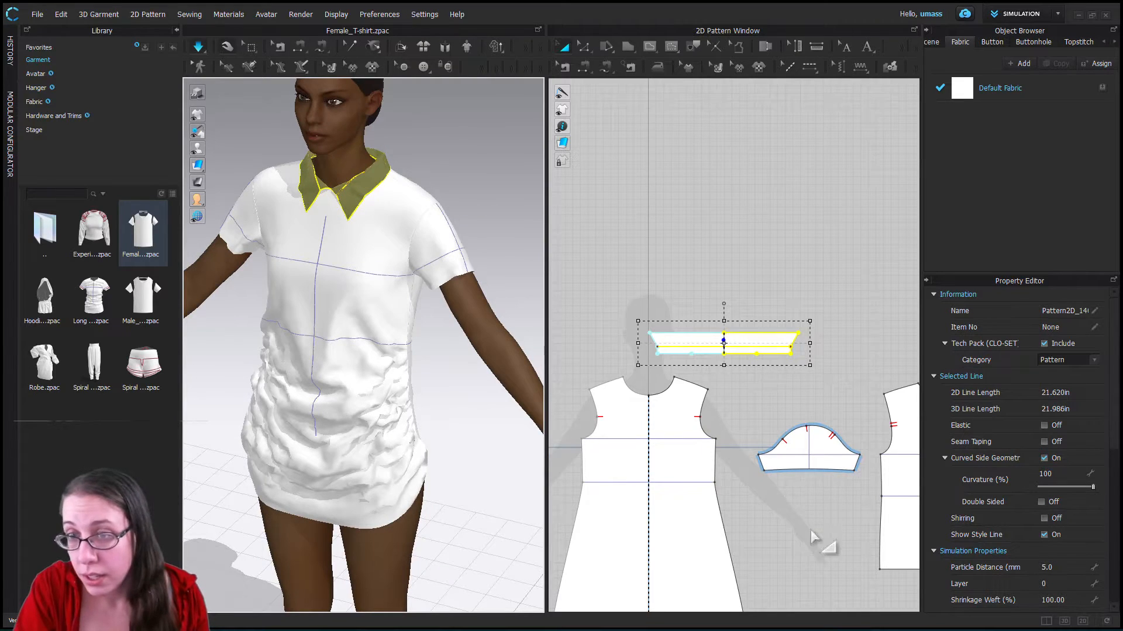
# - Lower the back bodice's hem to the level of the front dress hem
pyautogui.scroll(3, 819, 542)
pyautogui.scroll(-5, 819, 542)
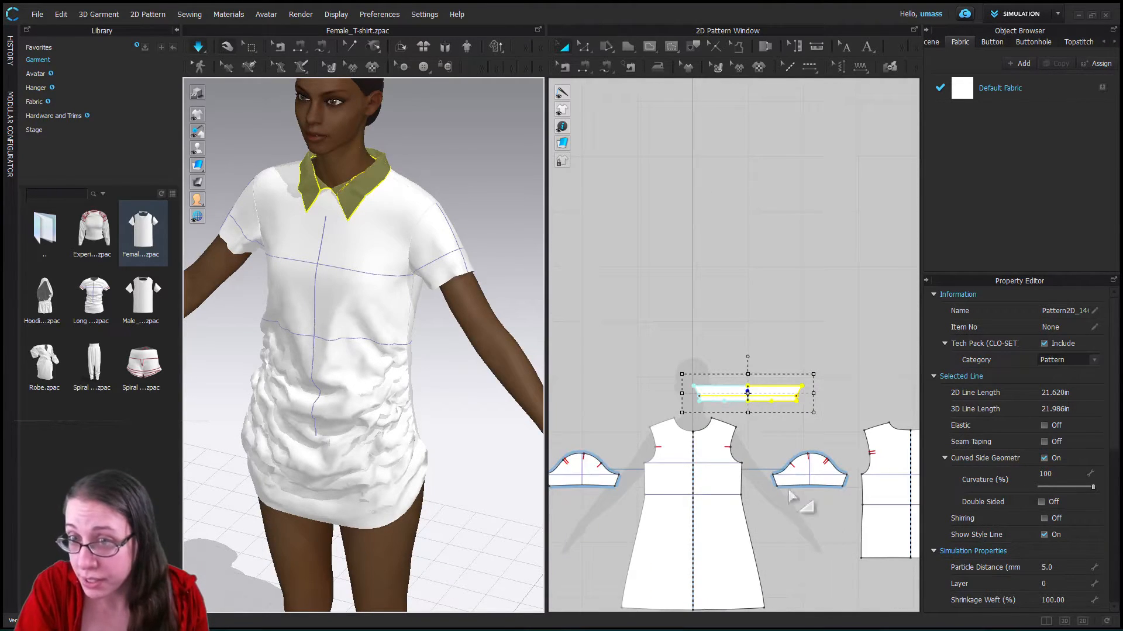
pyautogui.click(583, 46)
pyautogui.moveTo(897, 501); pyautogui.dragTo(822, 527)
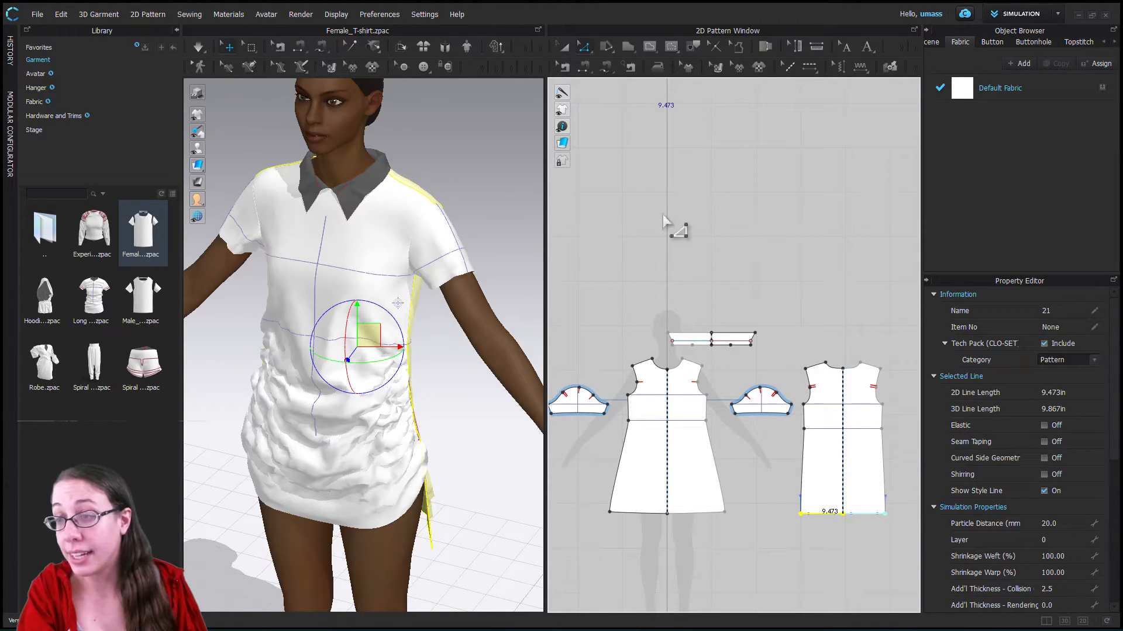
# - Simulate the lengthened dress, pull the front skirt's hem down on the avatar, and stop the simulation
pyautogui.click(197, 49)
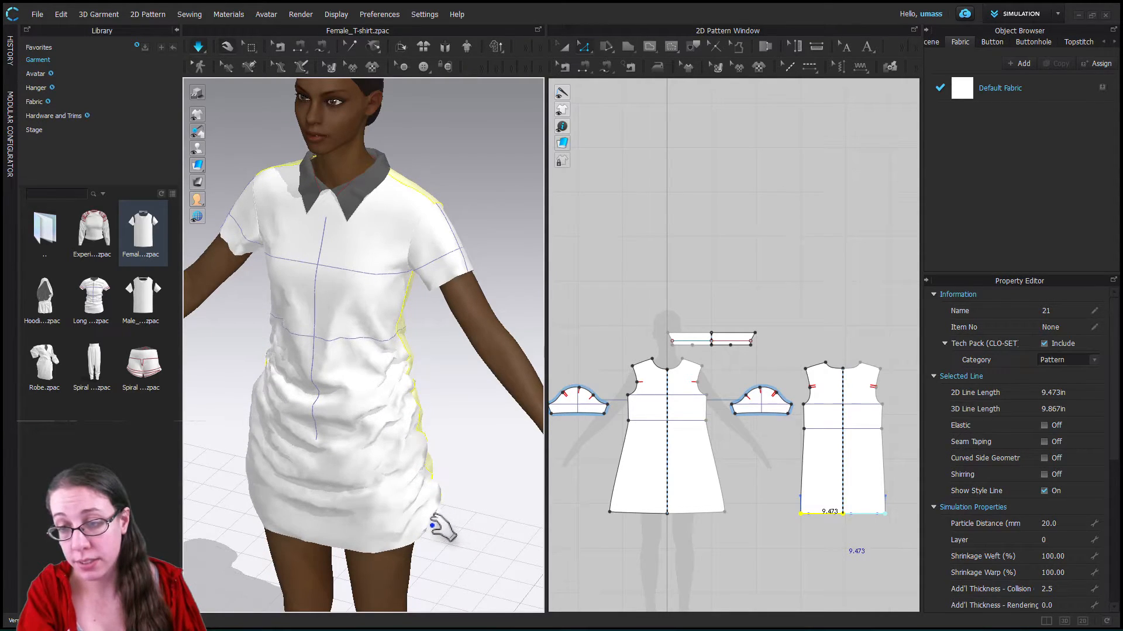
pyautogui.click(426, 567)
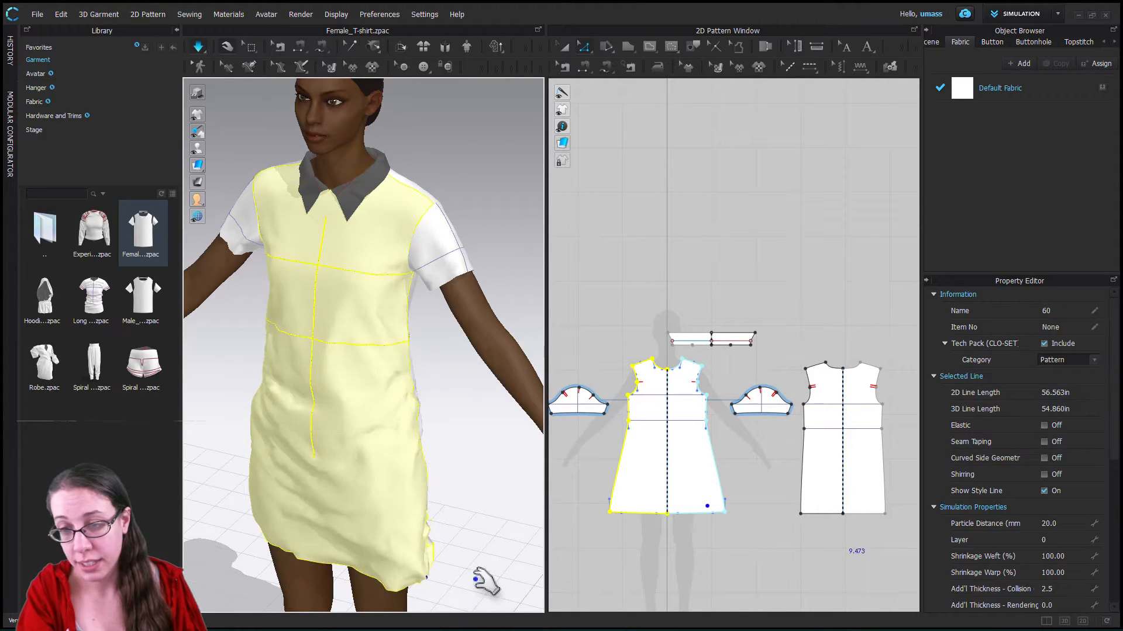
pyautogui.click(252, 48)
pyautogui.click(197, 48)
pyautogui.press('space')
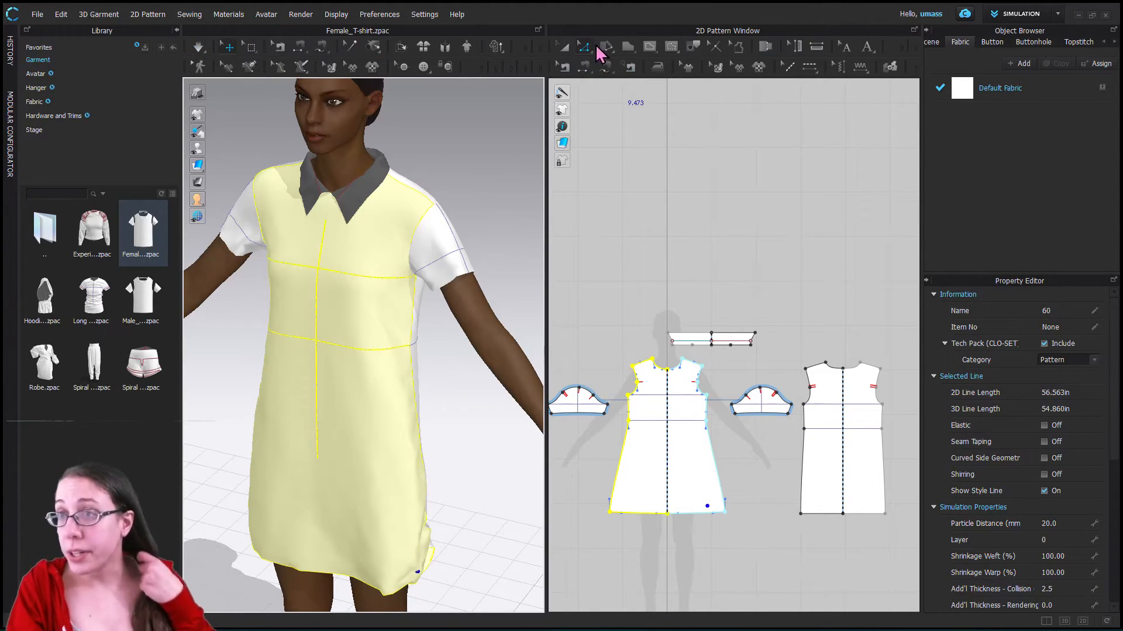
# - Draw a vertical internal line about 5.73 in long down the front bodice's center from the neckline to the chest line
pyautogui.click(649, 46)
pyautogui.scroll(5, 675, 374)
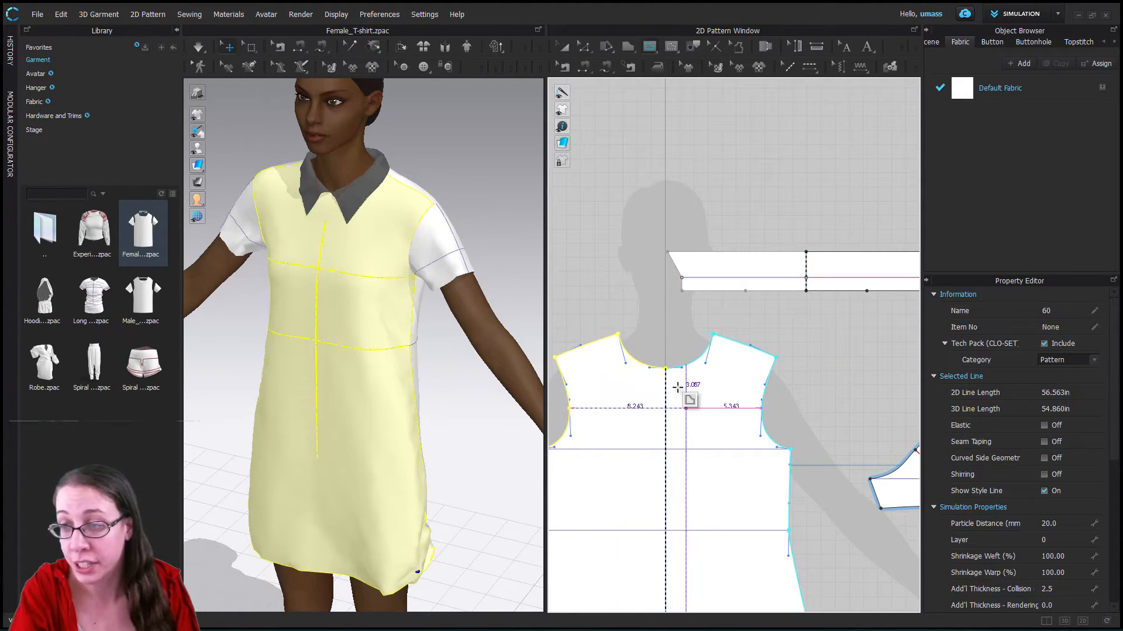
pyautogui.click(666, 369)
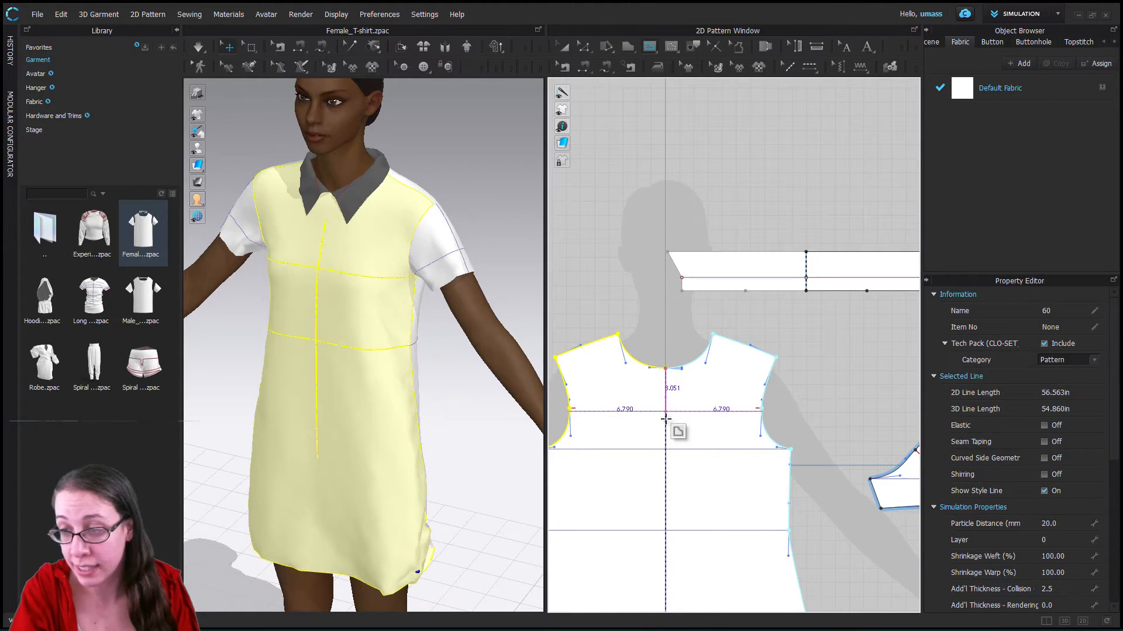
pyautogui.click(666, 449)
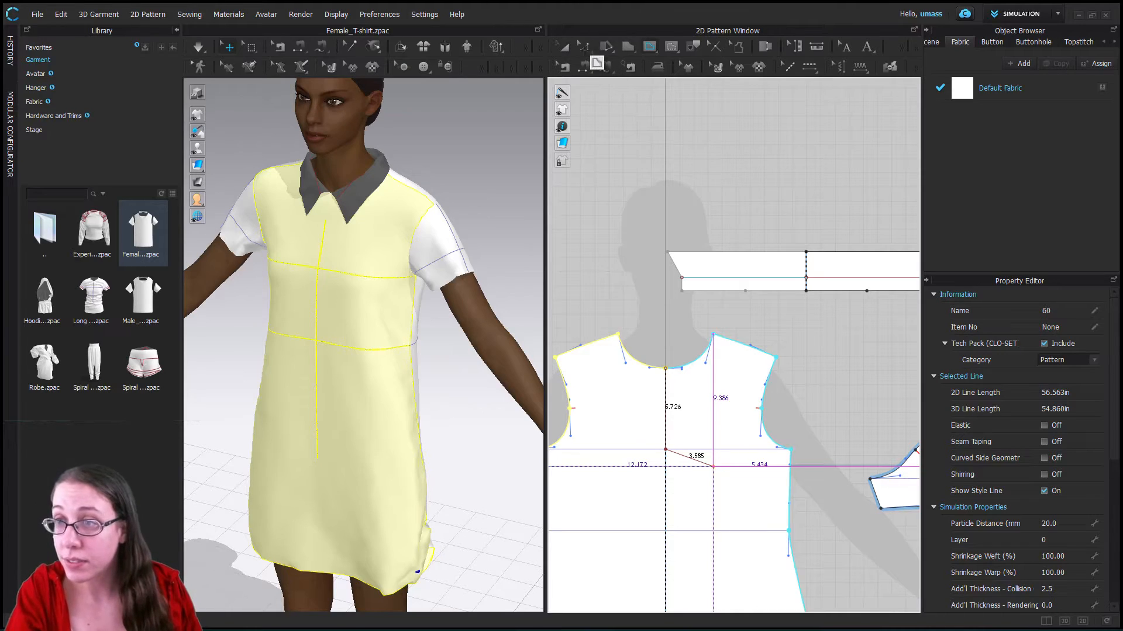
# - Cut the front bodice along the short center-front line and simulate to open the neckline slit
pyautogui.click(579, 47)
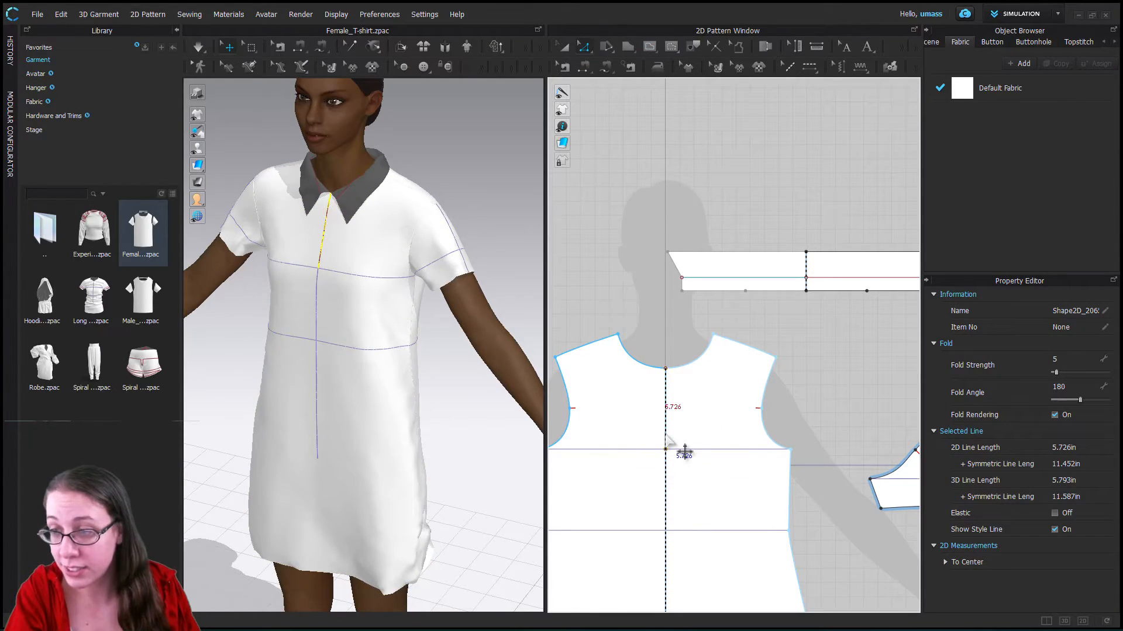
pyautogui.rightClick(667, 436)
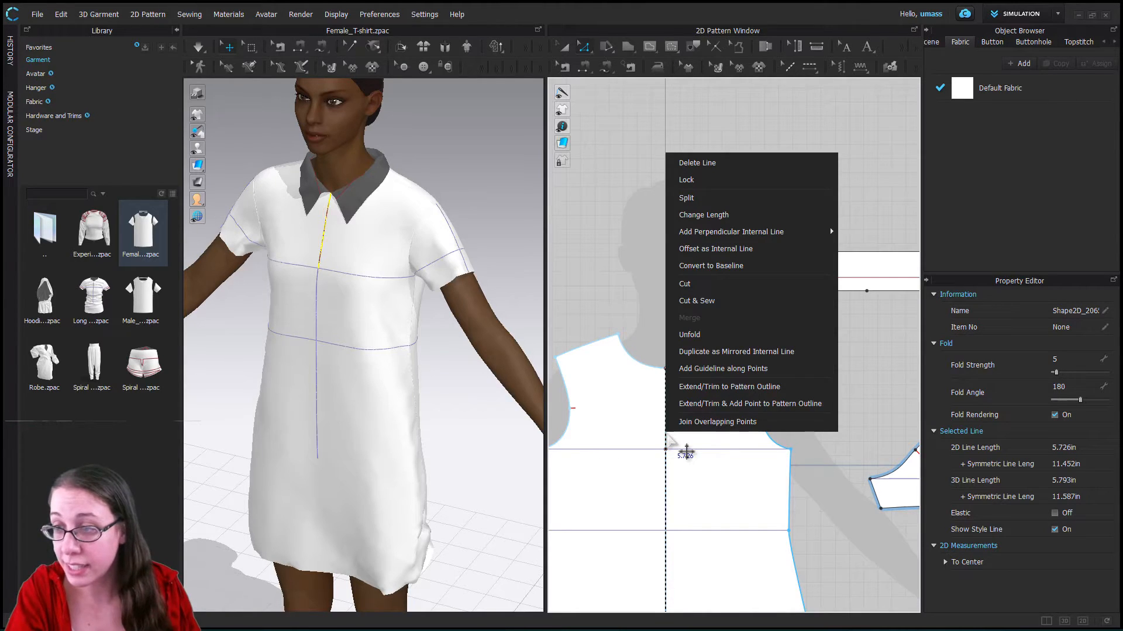
pyautogui.click(718, 286)
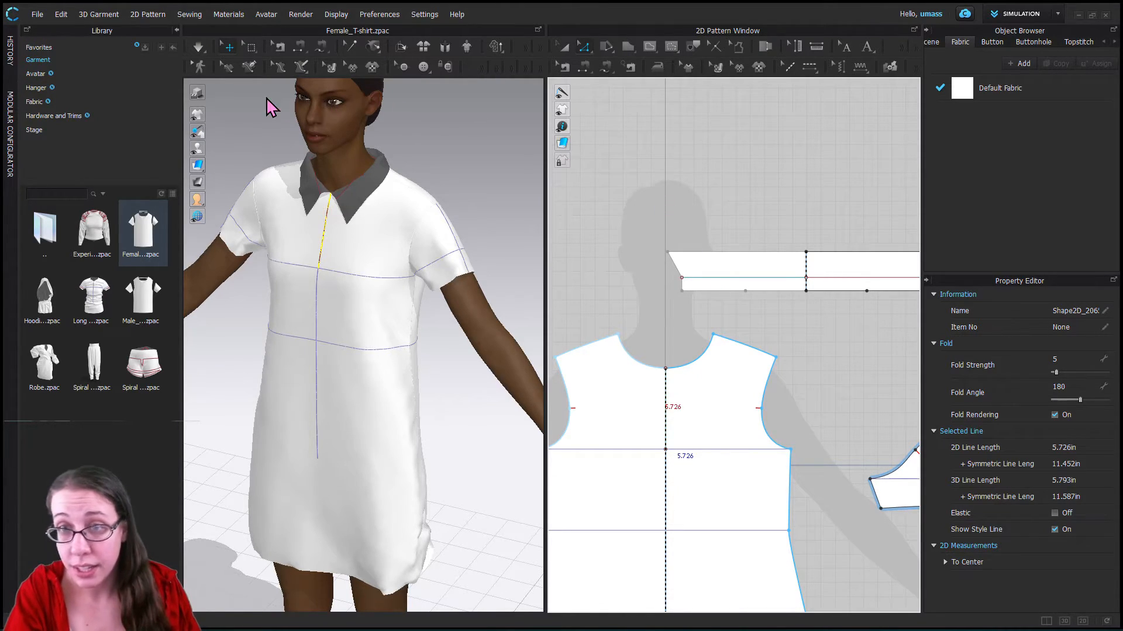
pyautogui.click(199, 47)
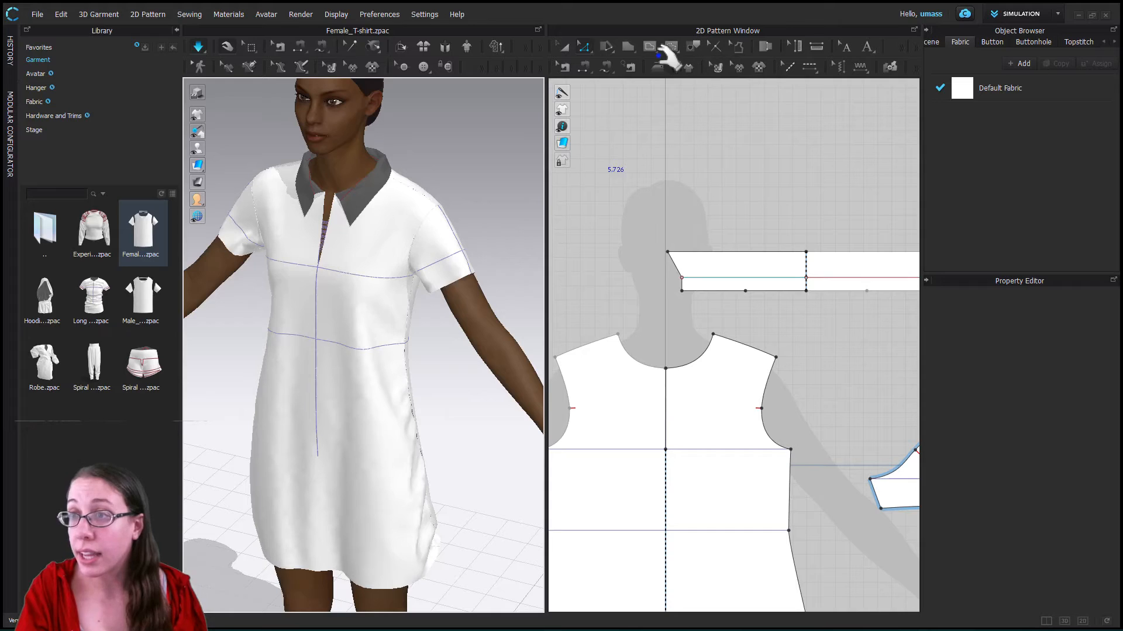
# - Draw a narrow rectangular placket pattern about 5.7 in long, matching the center-front slit from neckline to chest line
pyautogui.click(624, 51)
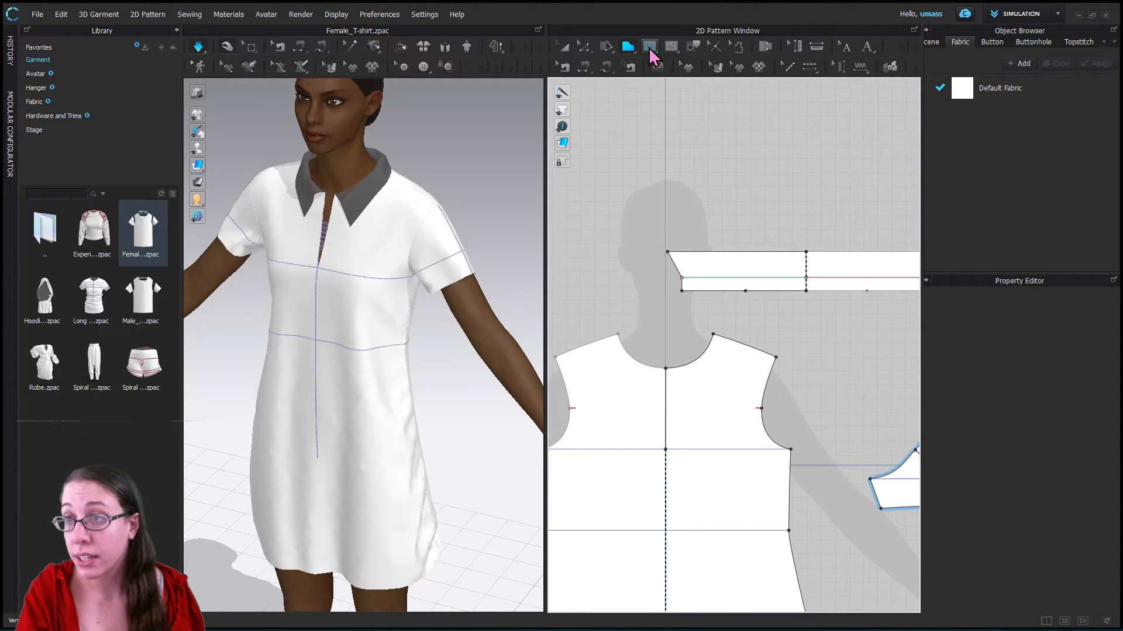
pyautogui.click(650, 52)
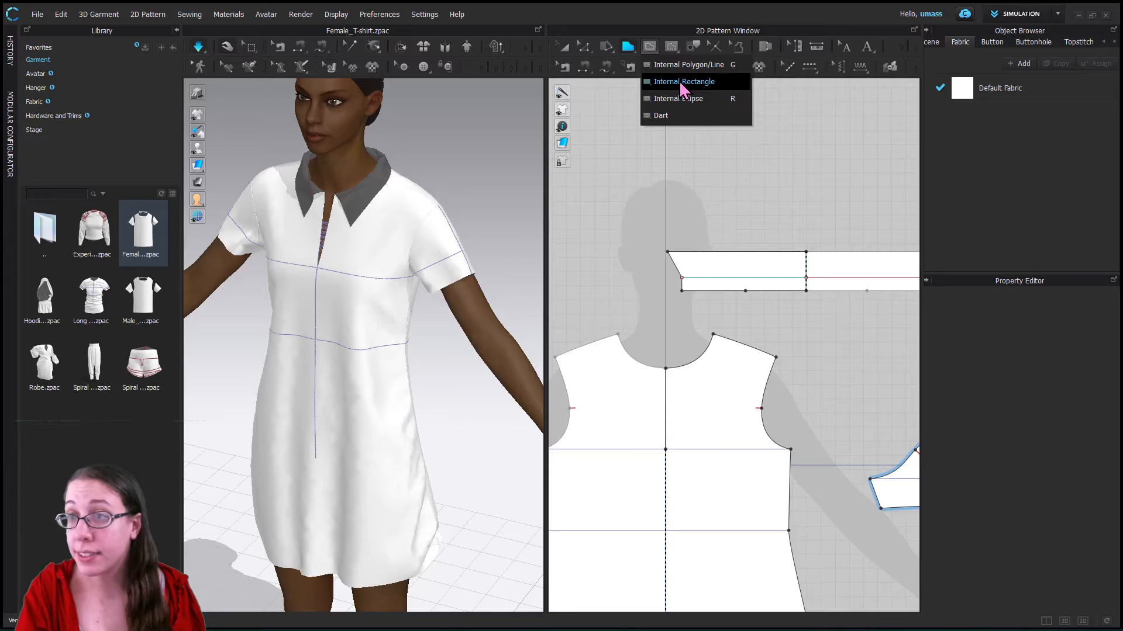
pyautogui.click(630, 51)
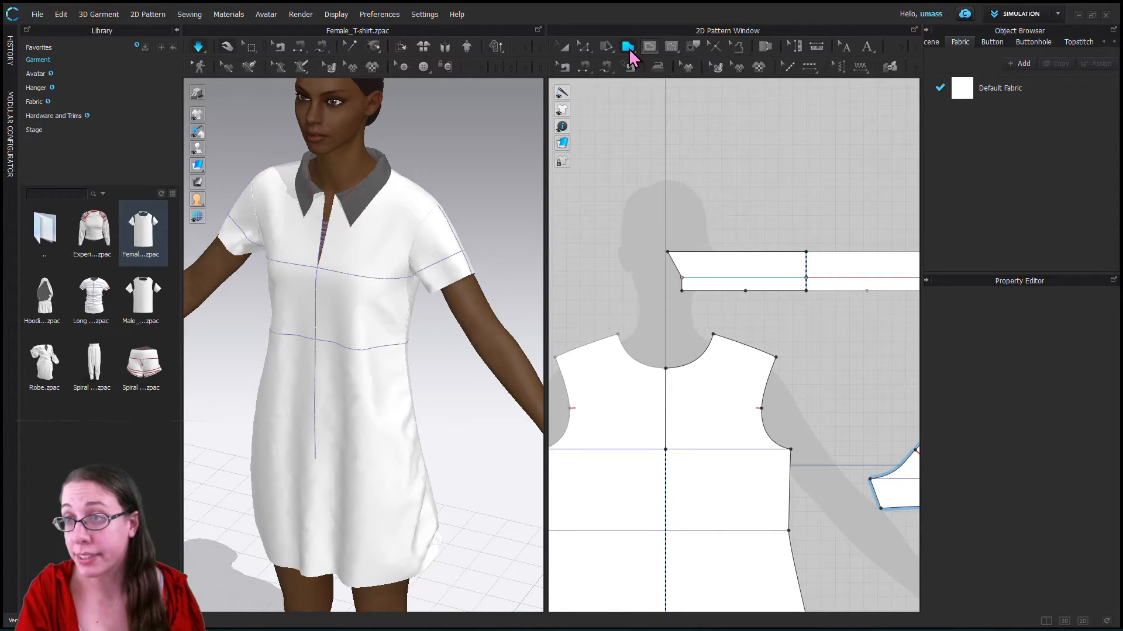
pyautogui.click(631, 51)
pyautogui.click(649, 82)
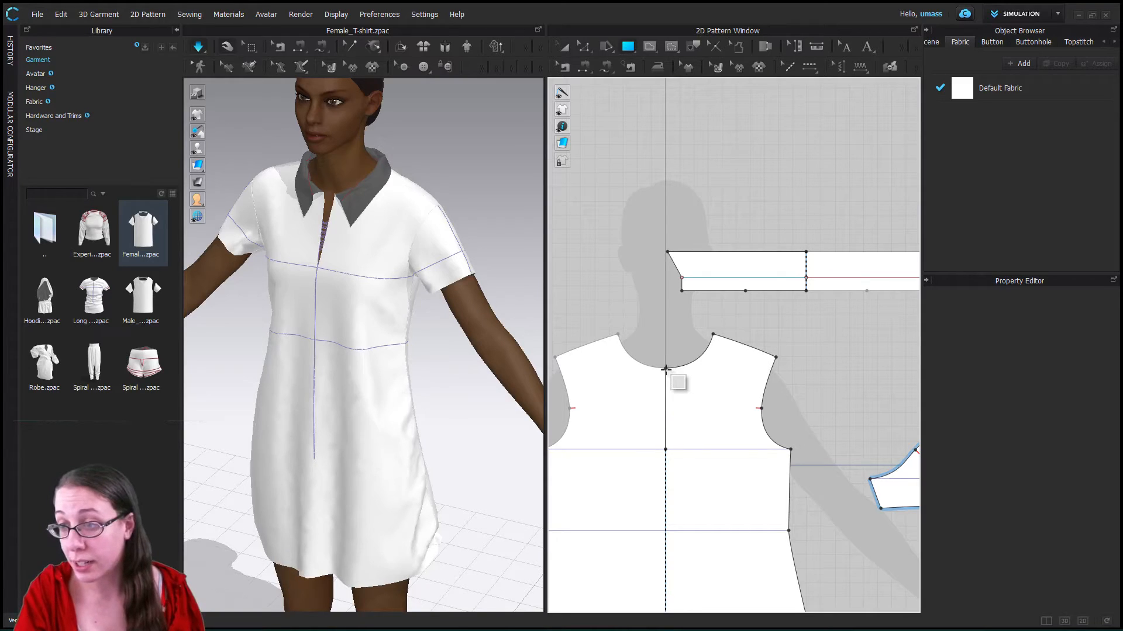
pyautogui.moveTo(665, 368); pyautogui.dragTo(691, 448)
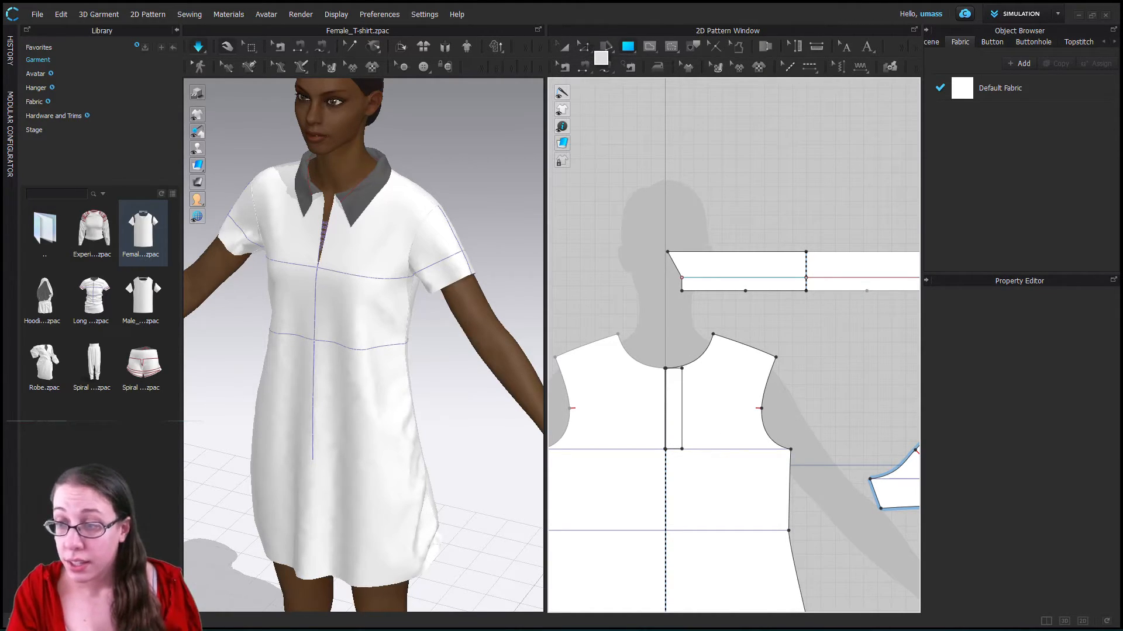
pyautogui.hotkey('ctrl', 'z')
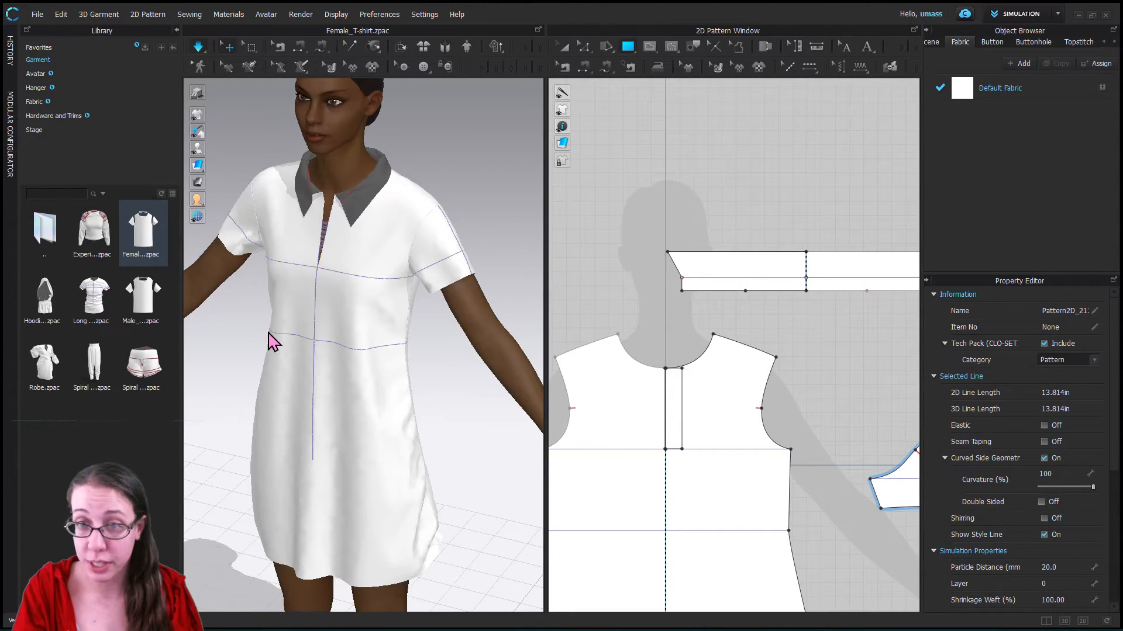
# - Move the placket rectangle off the front bodice into the empty space between the bodice and the sleeve
pyautogui.click(672, 447)
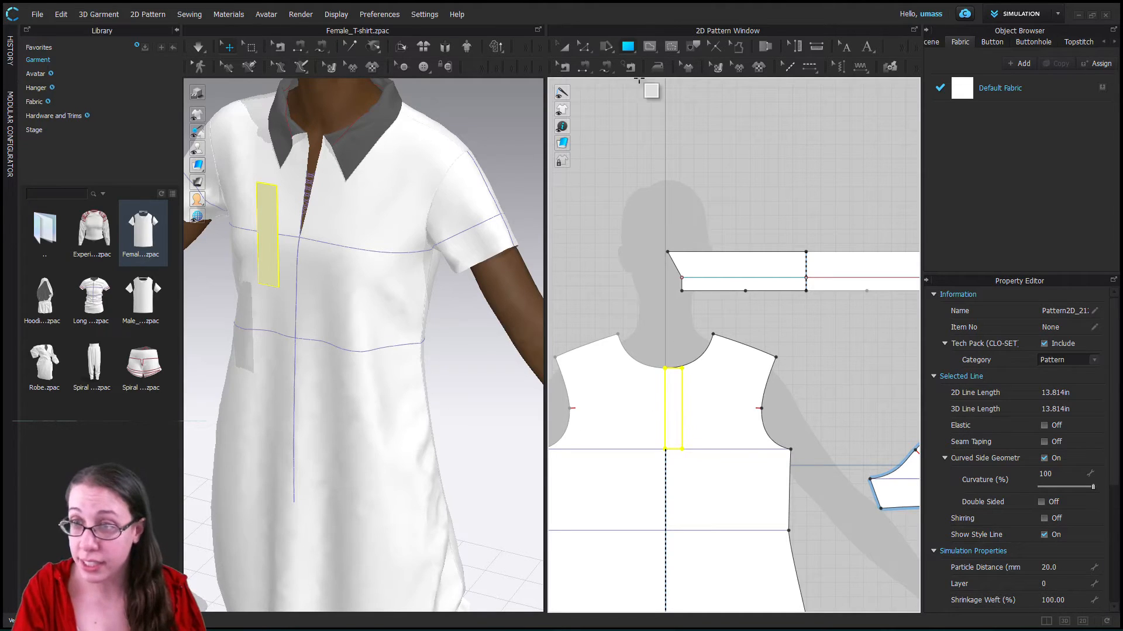
pyautogui.click(563, 48)
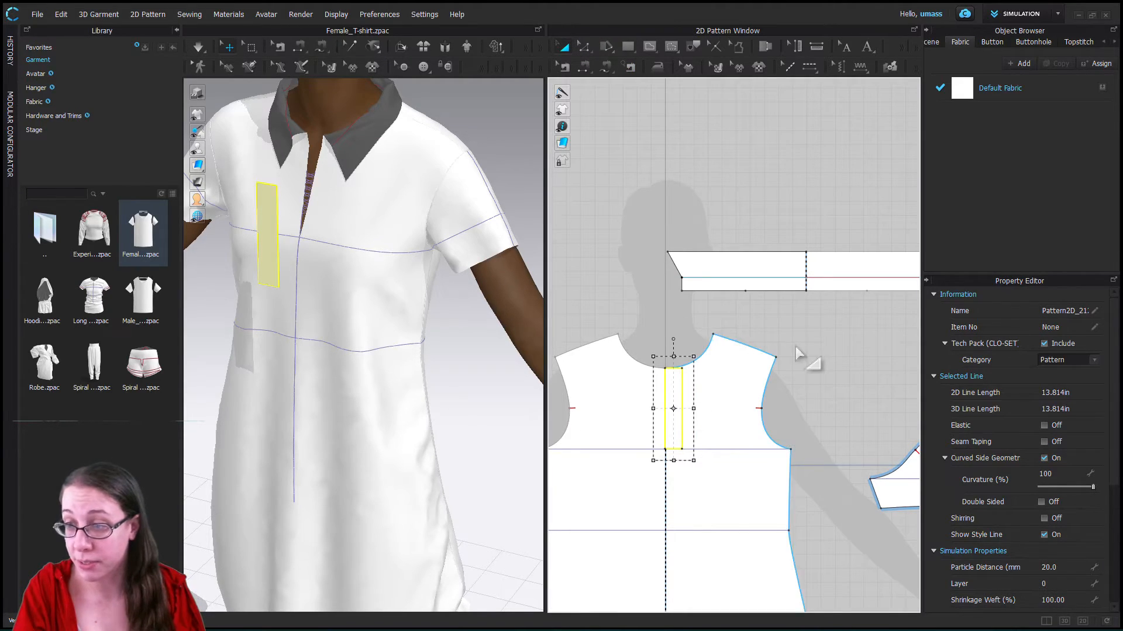
pyautogui.moveTo(672, 435); pyautogui.dragTo(825, 406)
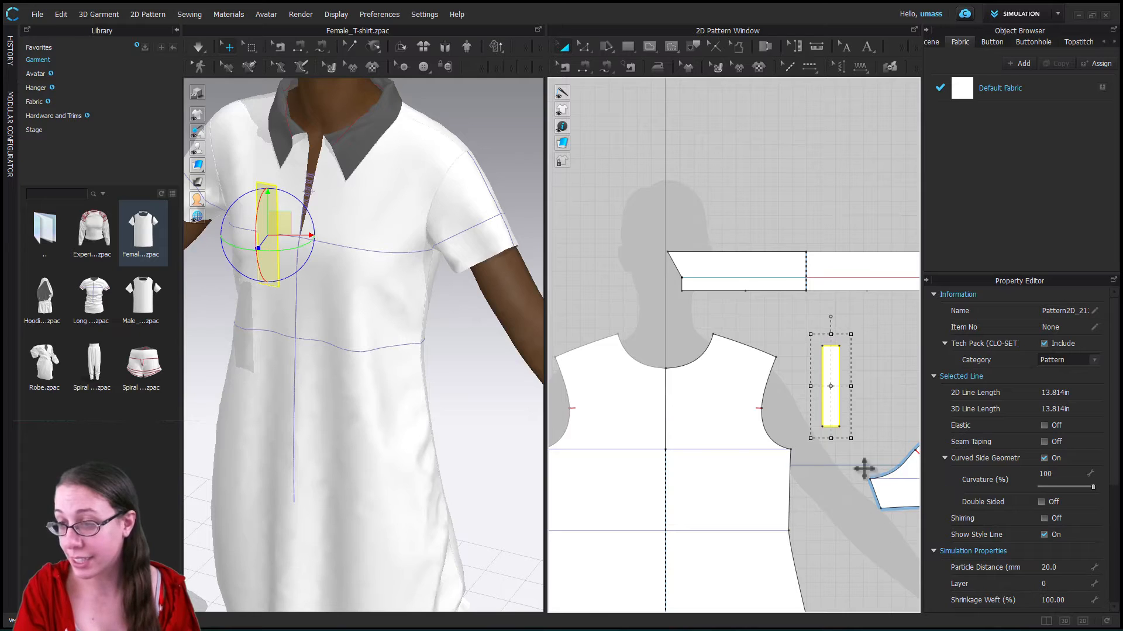
# - Sew one long edge of the placket to the slit edge on the avatar's right side and simulate the garment
pyautogui.click(583, 66)
pyautogui.click(823, 374)
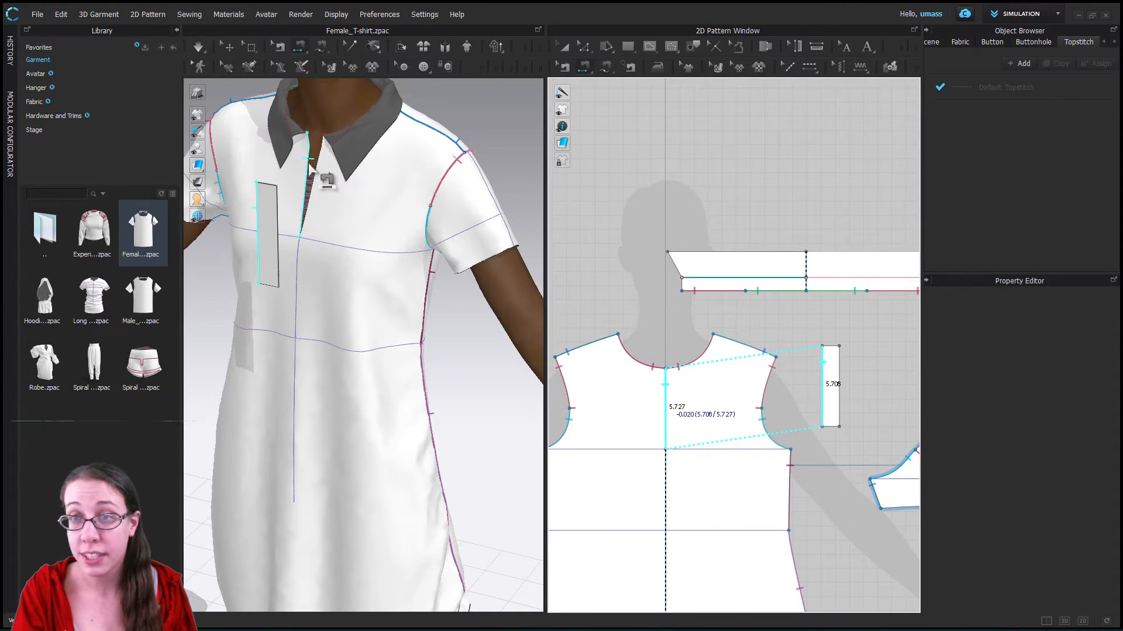
pyautogui.click(308, 167)
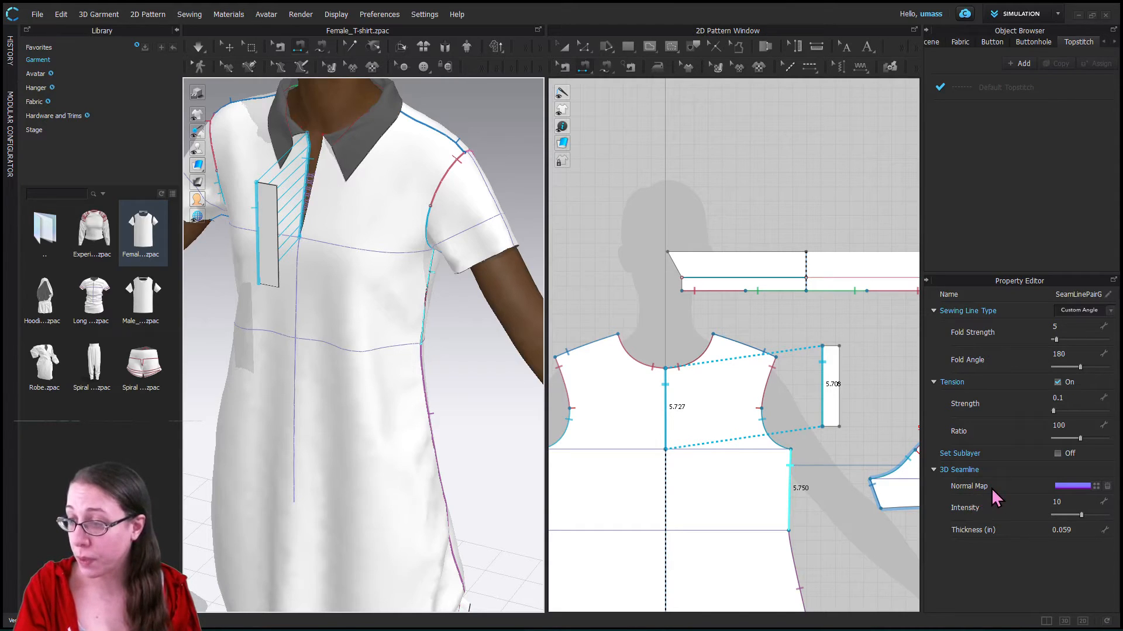
pyautogui.click(564, 48)
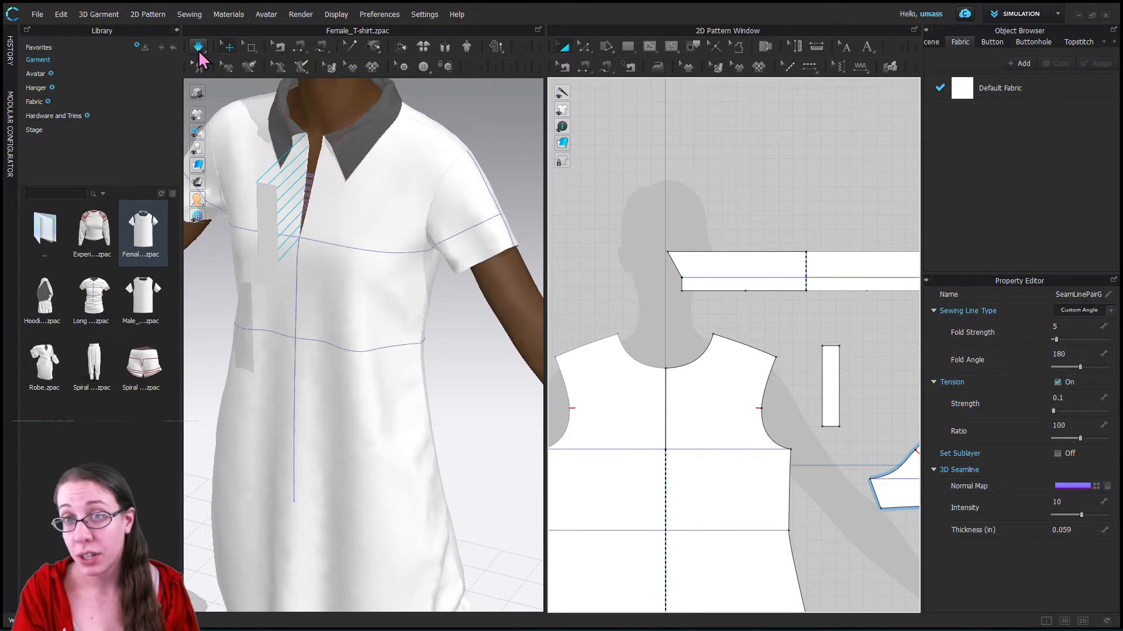
pyautogui.click(199, 47)
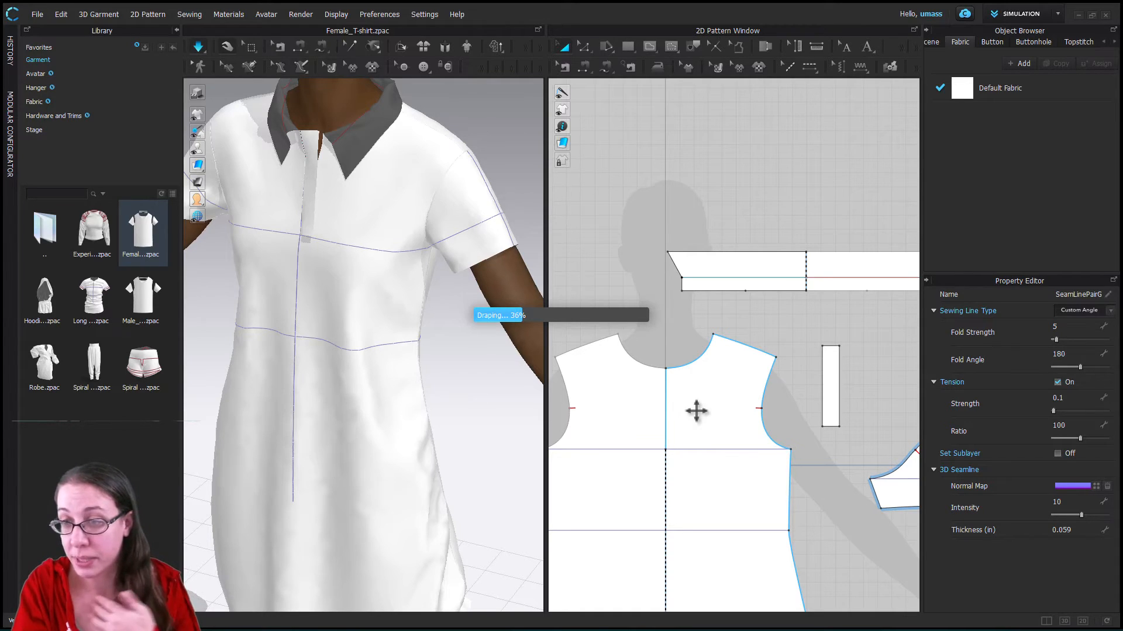
# - Select the front bodice pattern and collapse its Information and Selected Line properties to expose the simulation properties
pyautogui.click(696, 403)
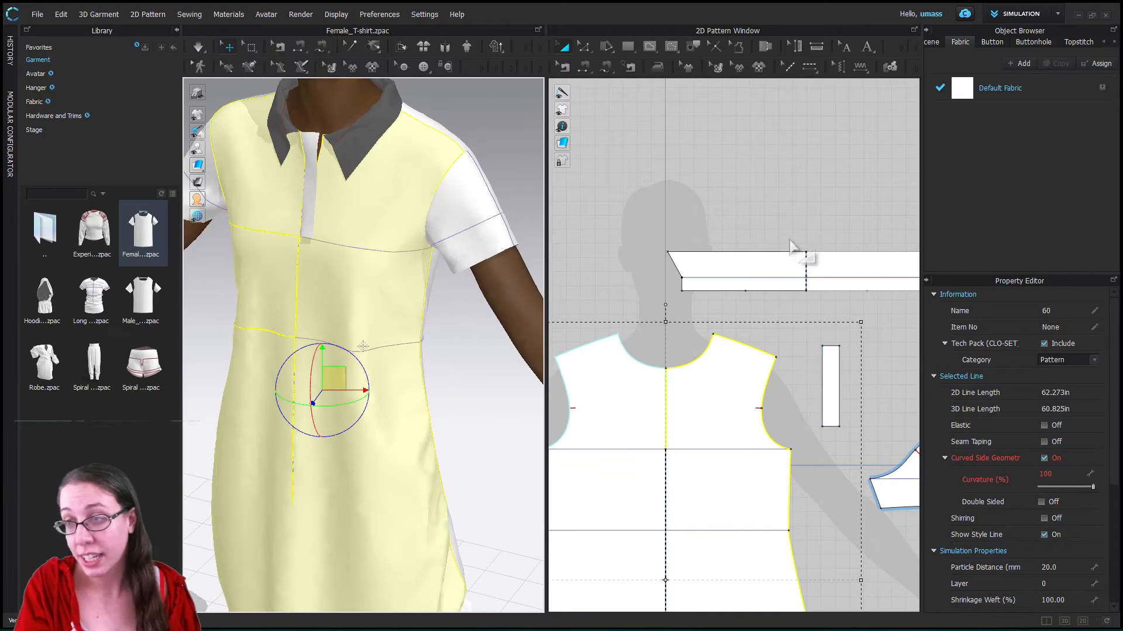
pyautogui.press('Escape')
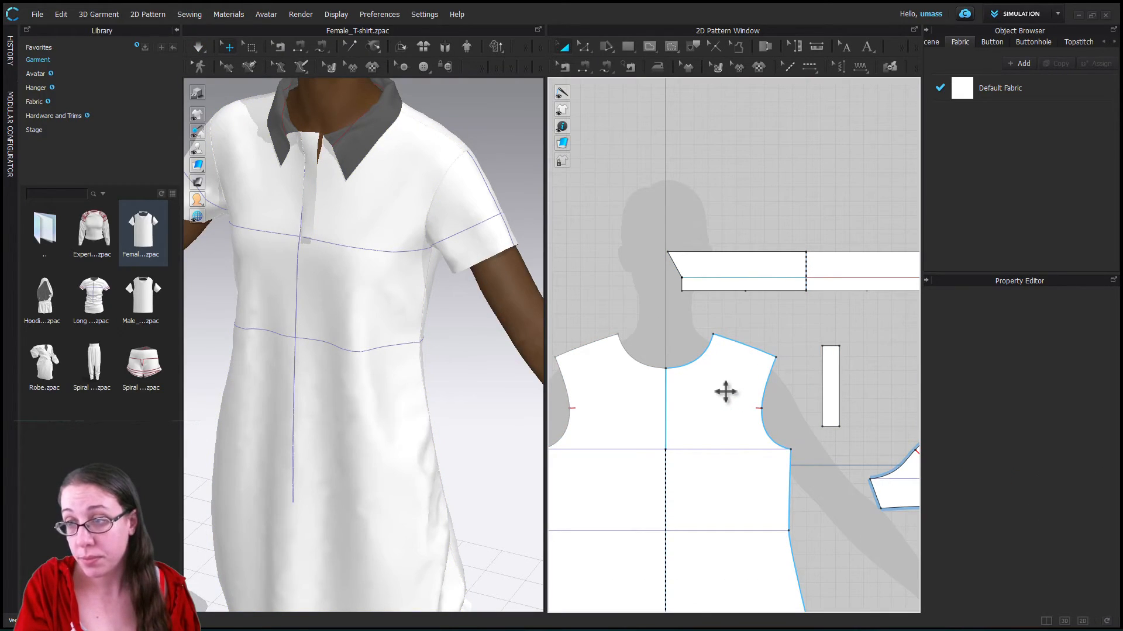
pyautogui.click(732, 393)
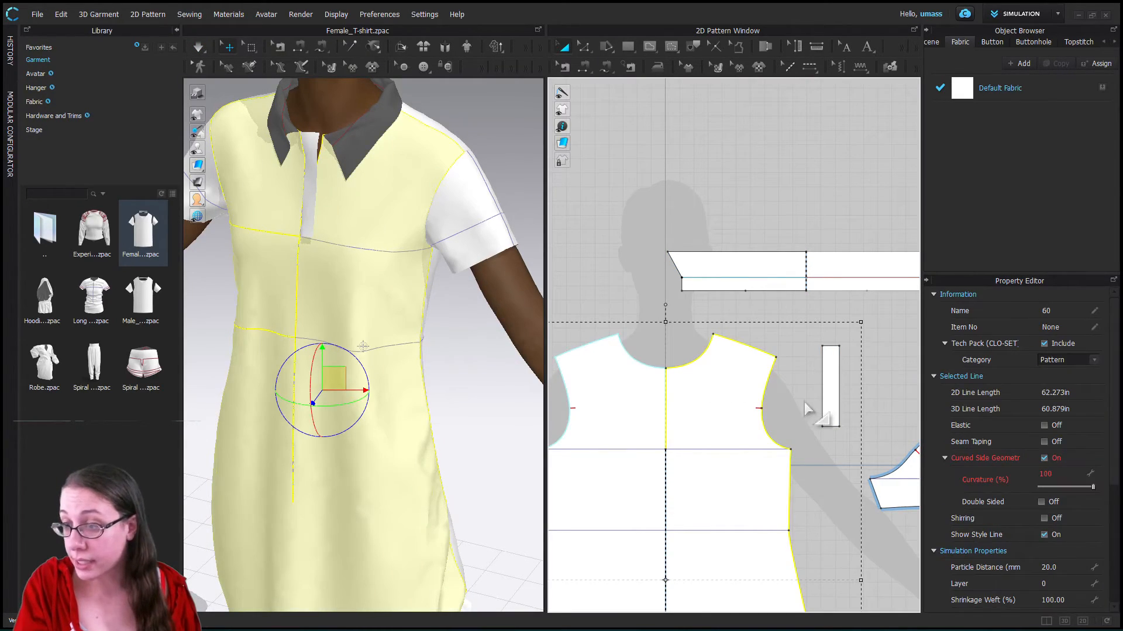
pyautogui.click(835, 390)
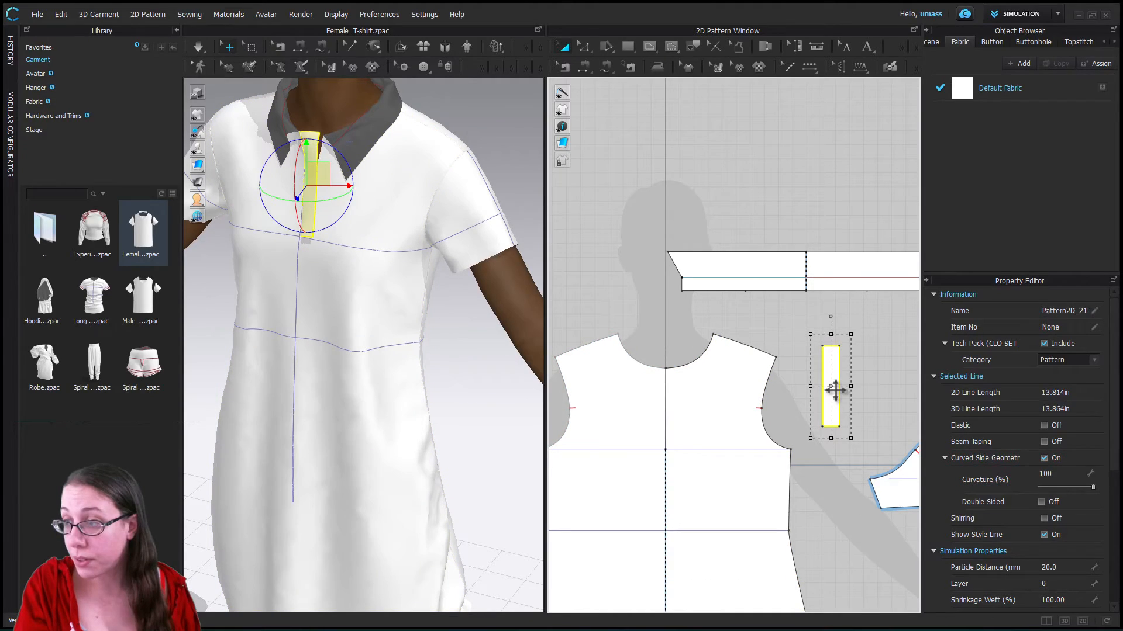
pyautogui.click(717, 381)
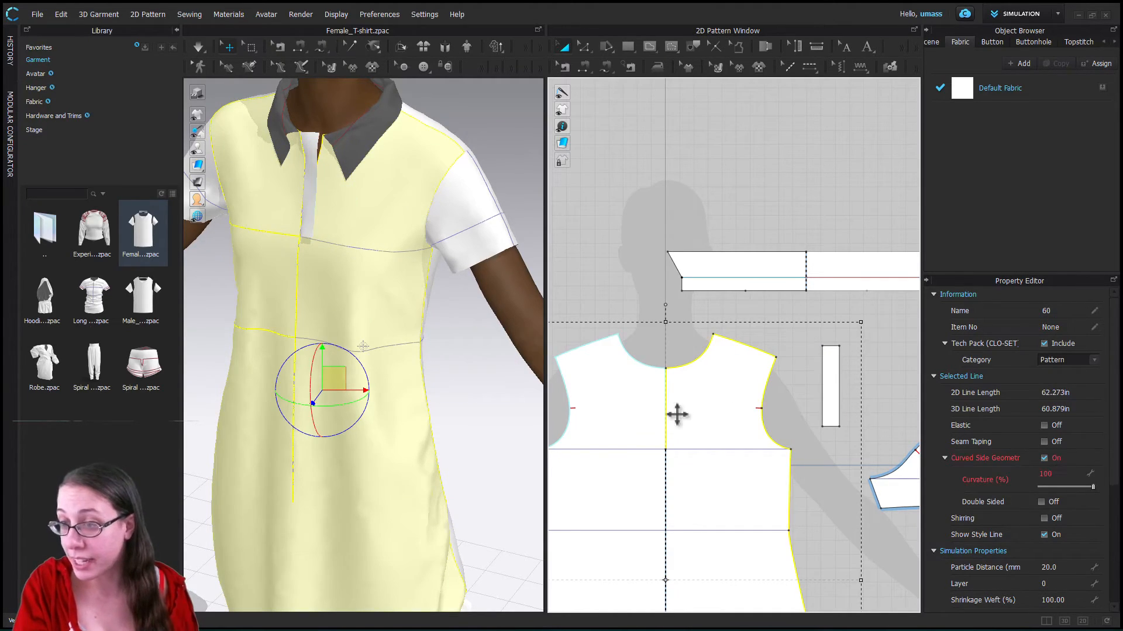
pyautogui.click(934, 377)
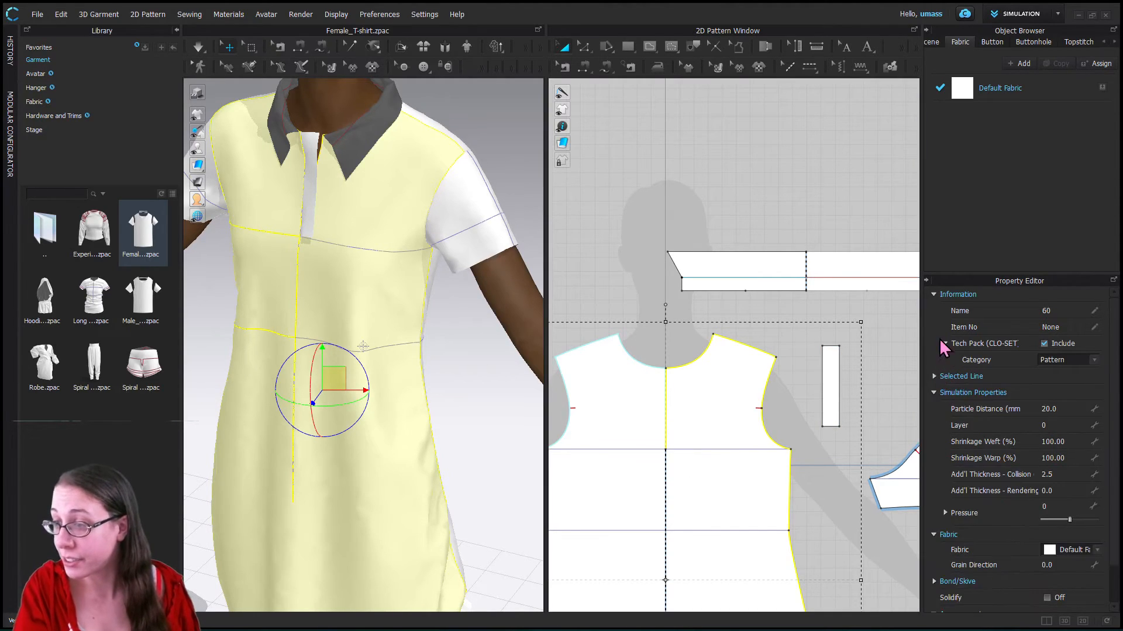
pyautogui.click(934, 296)
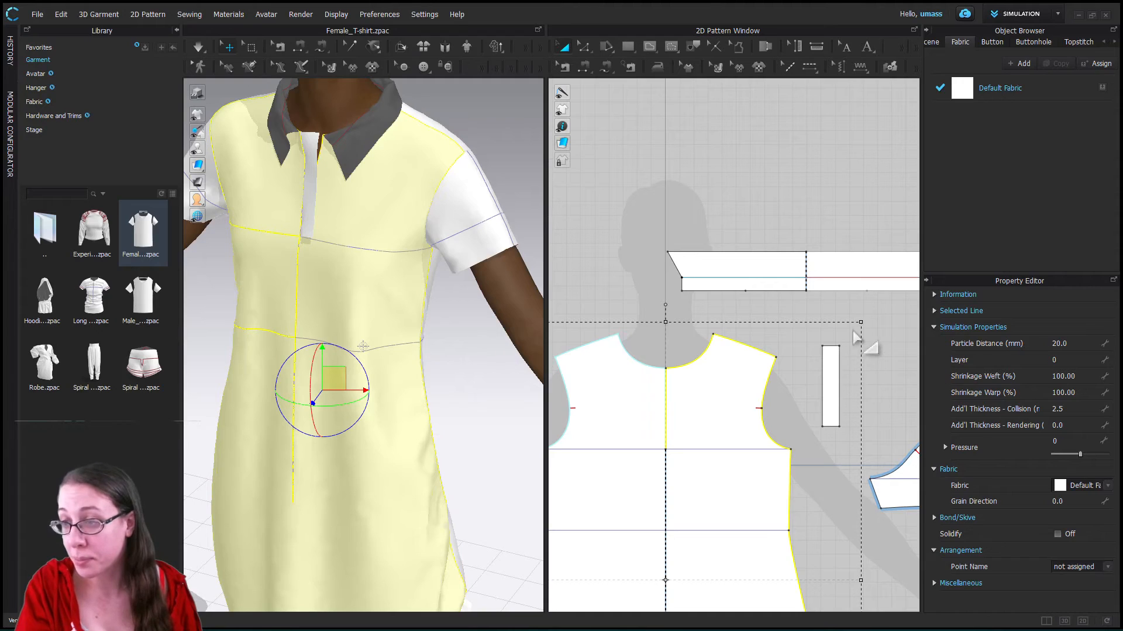
# - Set the placket strip's layer to -1 and run a short simulation to tuck it beneath the front opening
pyautogui.click(869, 355)
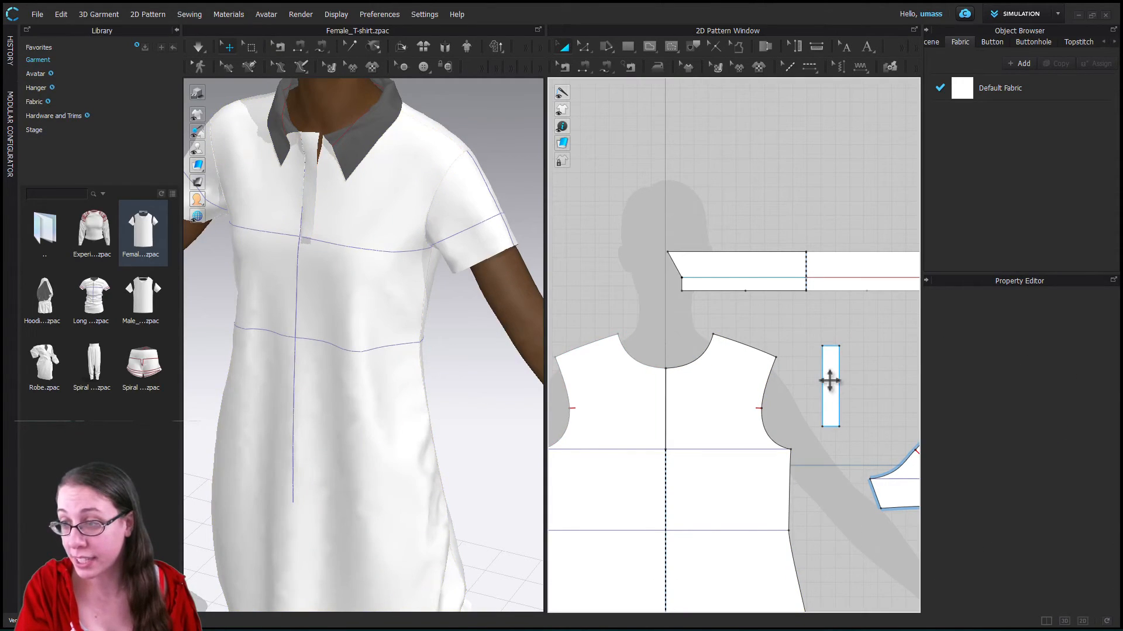
pyautogui.click(834, 379)
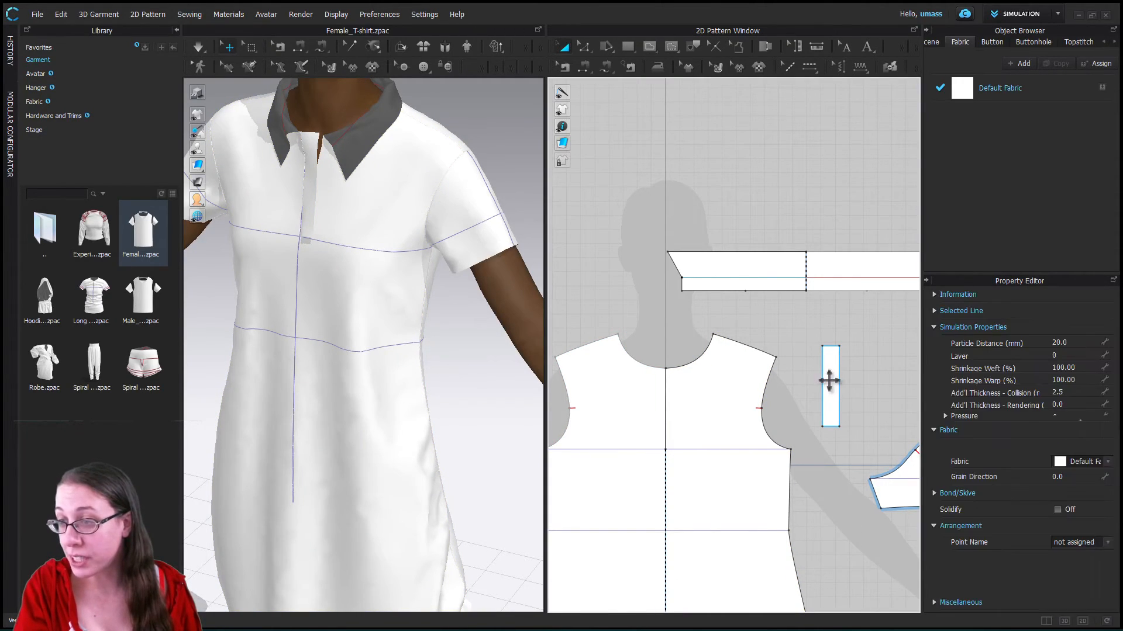
pyautogui.click(1068, 358)
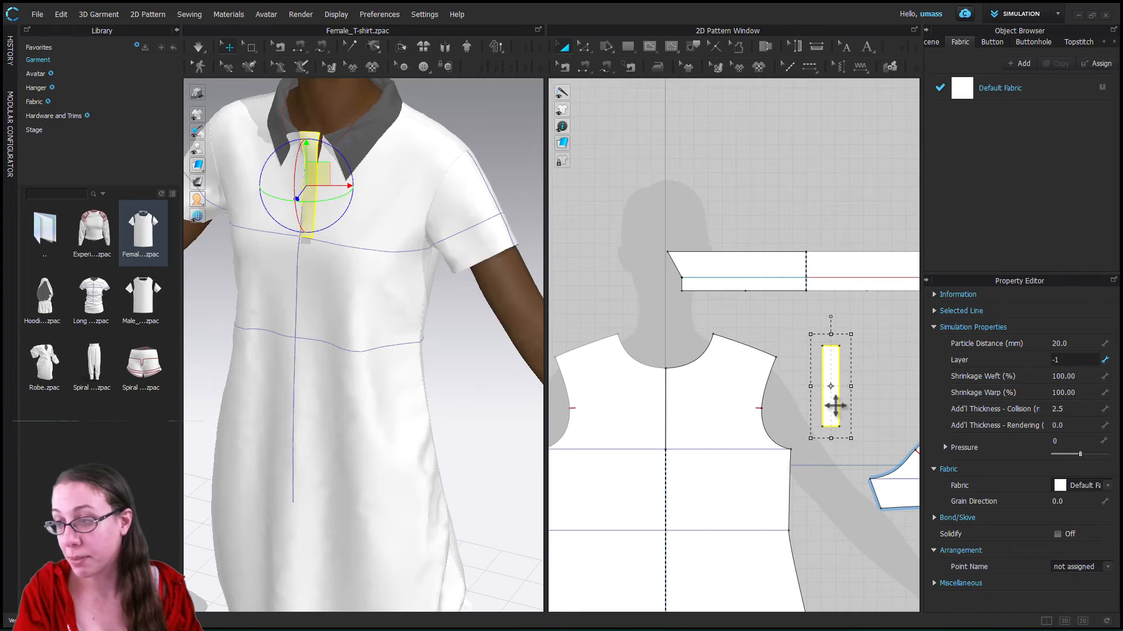
pyautogui.press('Return')
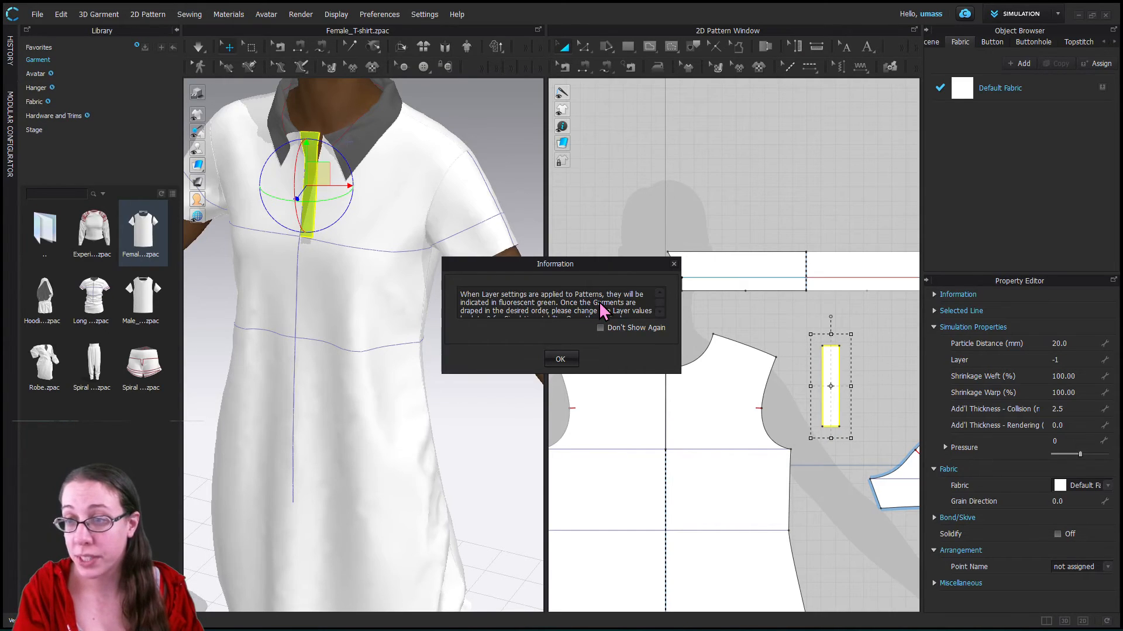
pyautogui.scroll(-1, 524, 305)
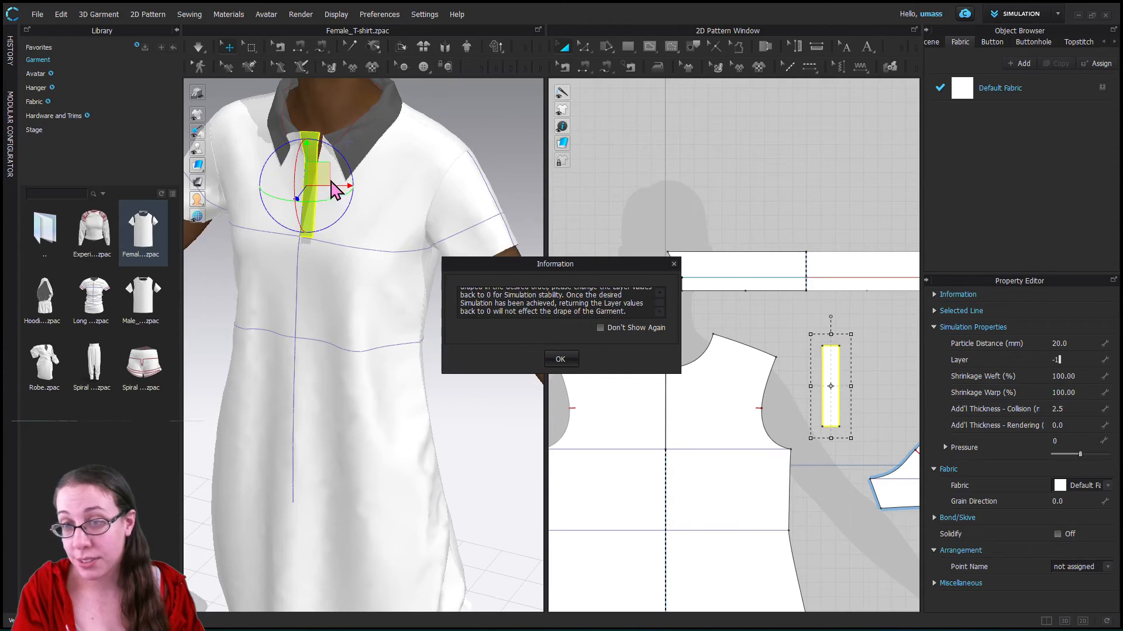
pyautogui.click(561, 359)
pyautogui.press('Return')
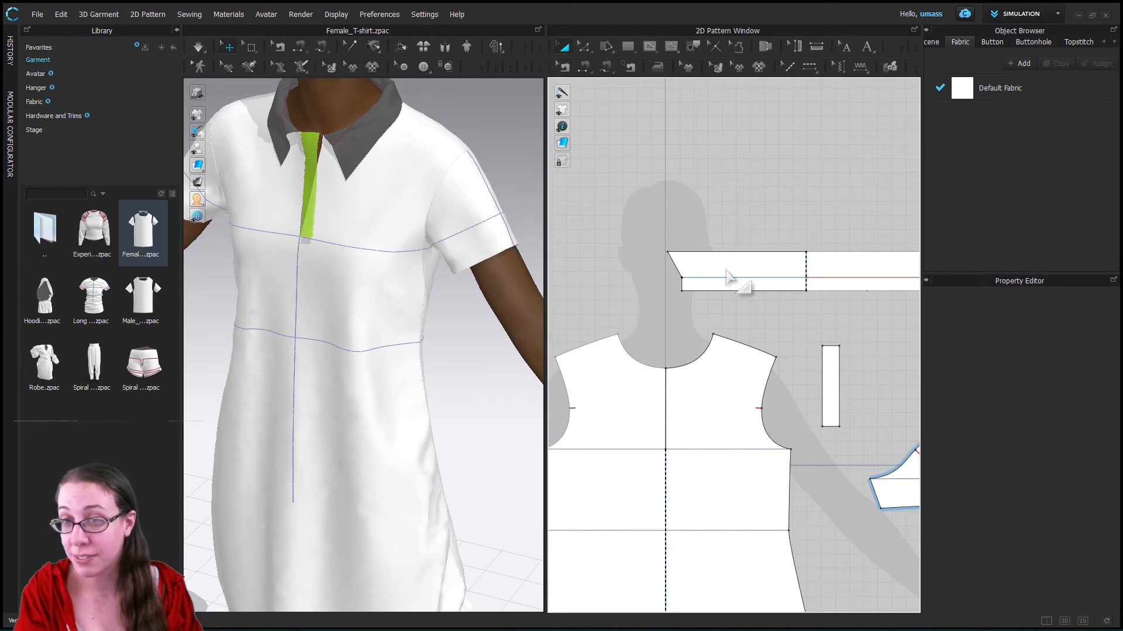
pyautogui.click(197, 47)
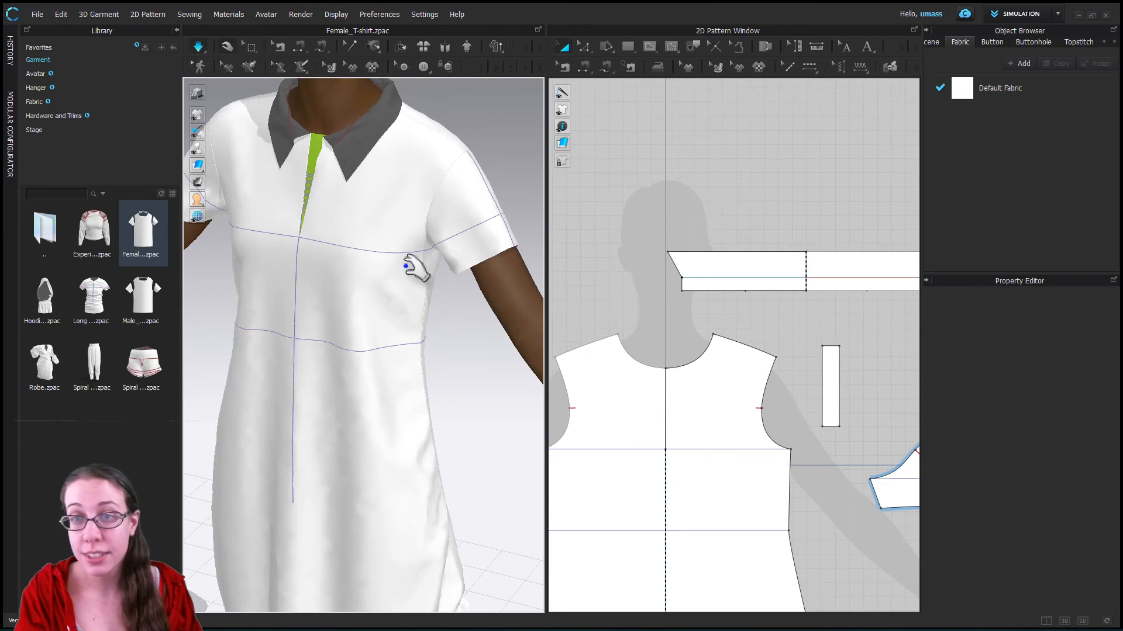
pyautogui.click(199, 47)
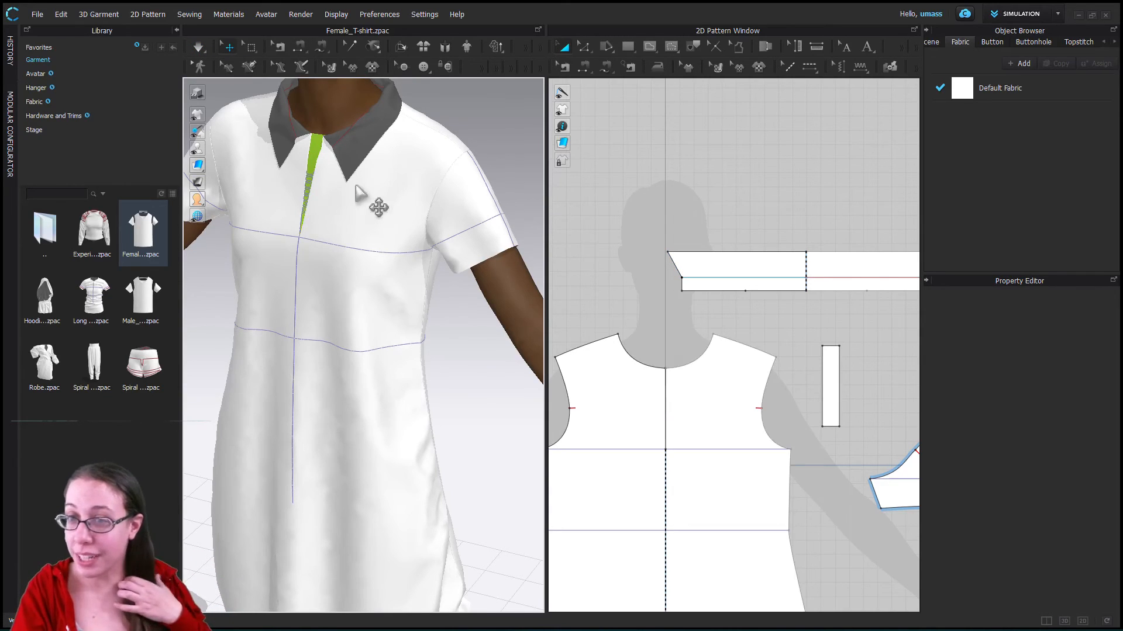
# - Return the placket strip to the default simulation layer and deselect it
pyautogui.click(835, 368)
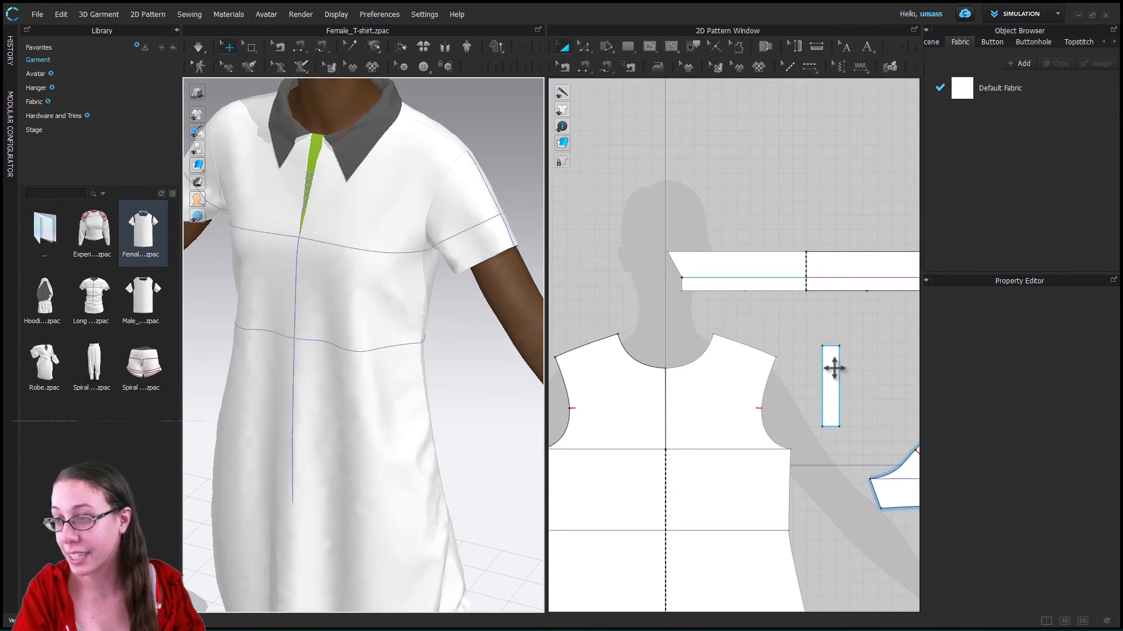
pyautogui.click(835, 368)
pyautogui.click(1073, 361)
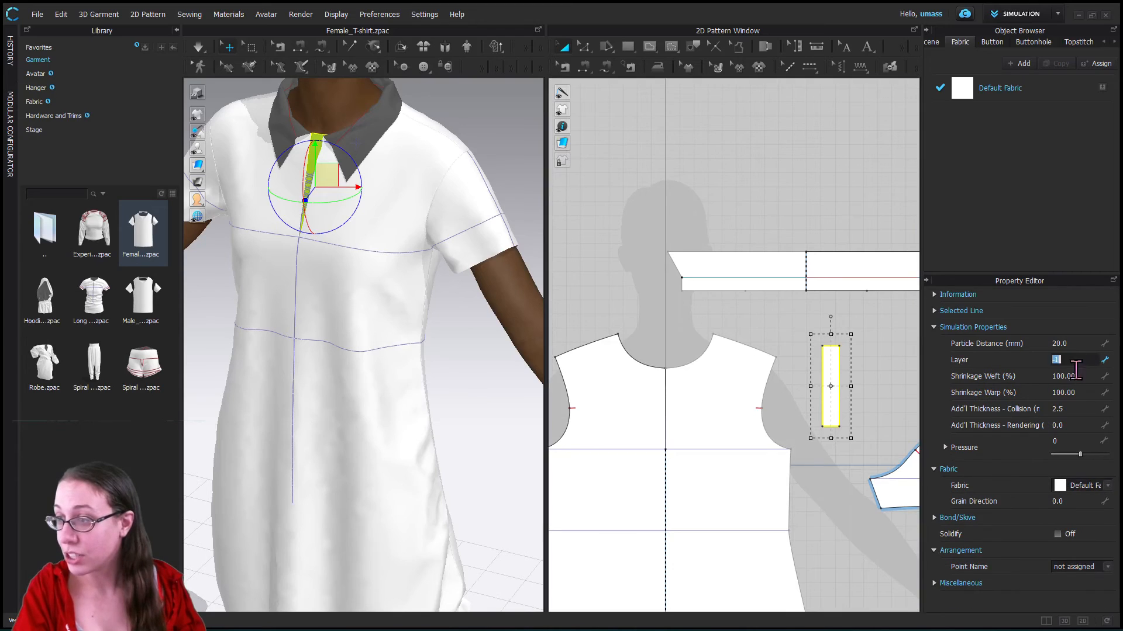
pyautogui.press('Return')
pyautogui.click(582, 168)
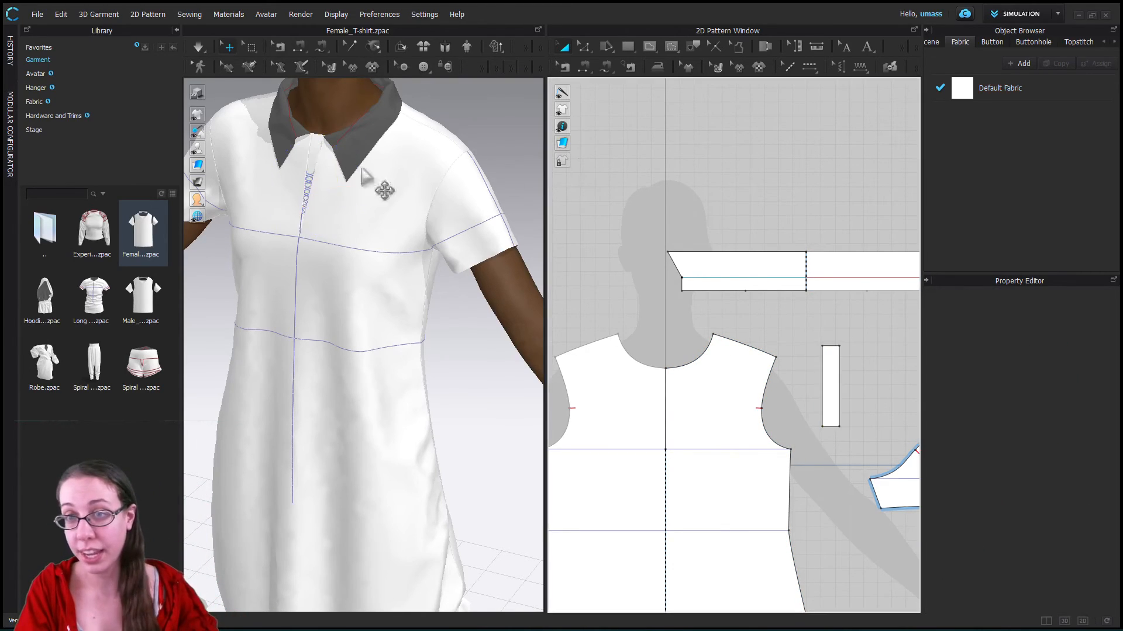
# - Draw a horizontal internal line about 1.15 long on the front bodice, running outward from the base of the neckline slit
pyautogui.moveTo(371, 283); pyautogui.dragTo(416, 296, button='right')
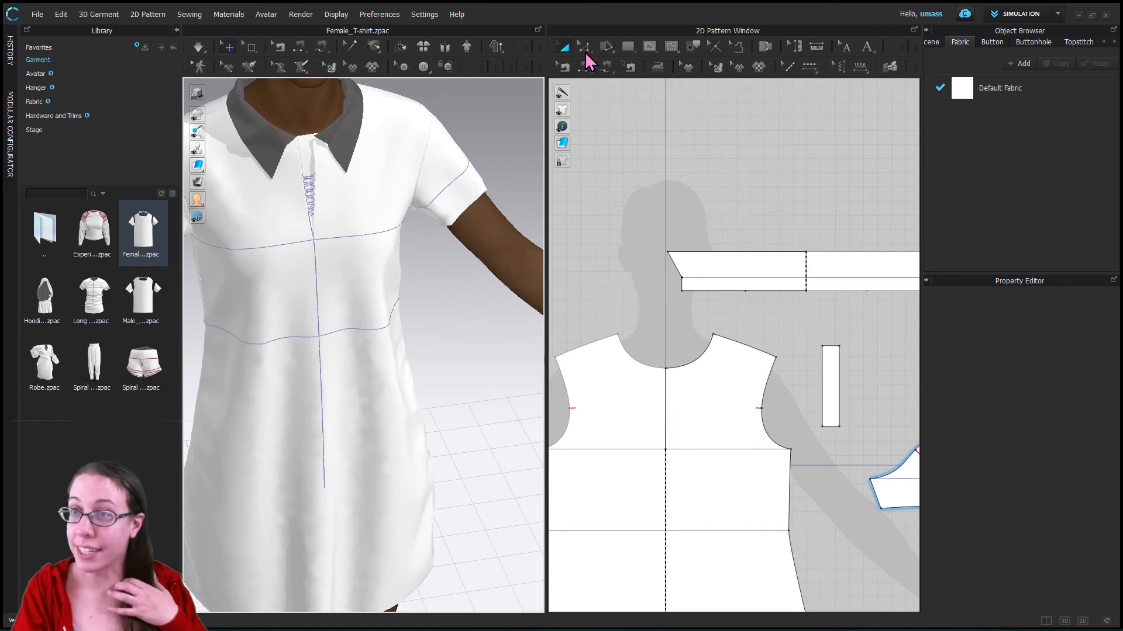
pyautogui.click(625, 47)
pyautogui.click(645, 48)
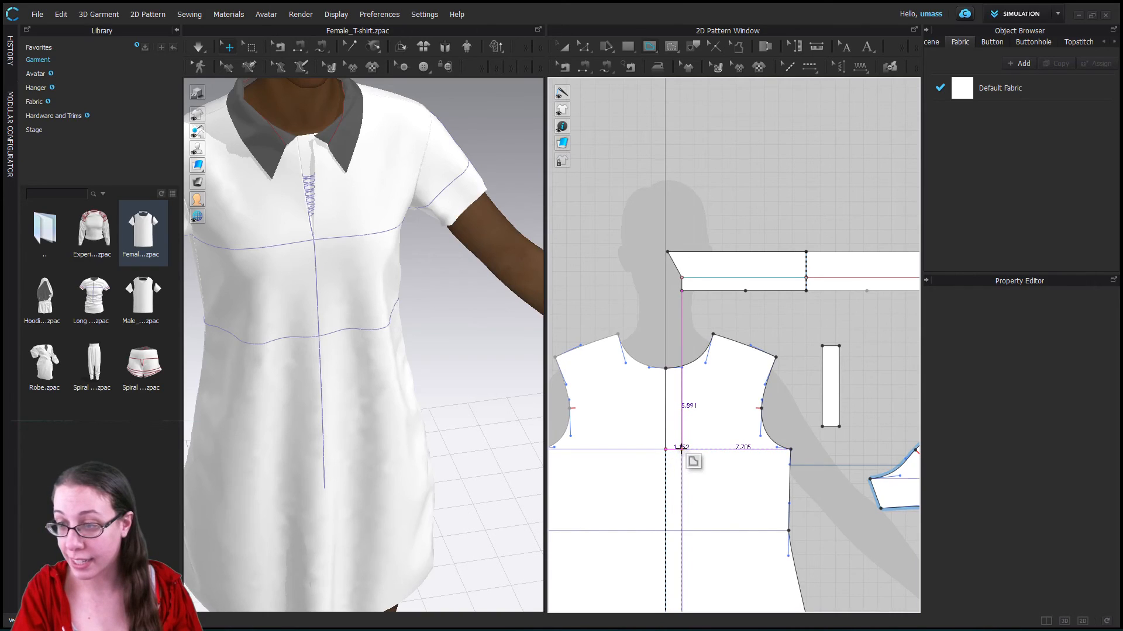
pyautogui.click(681, 450)
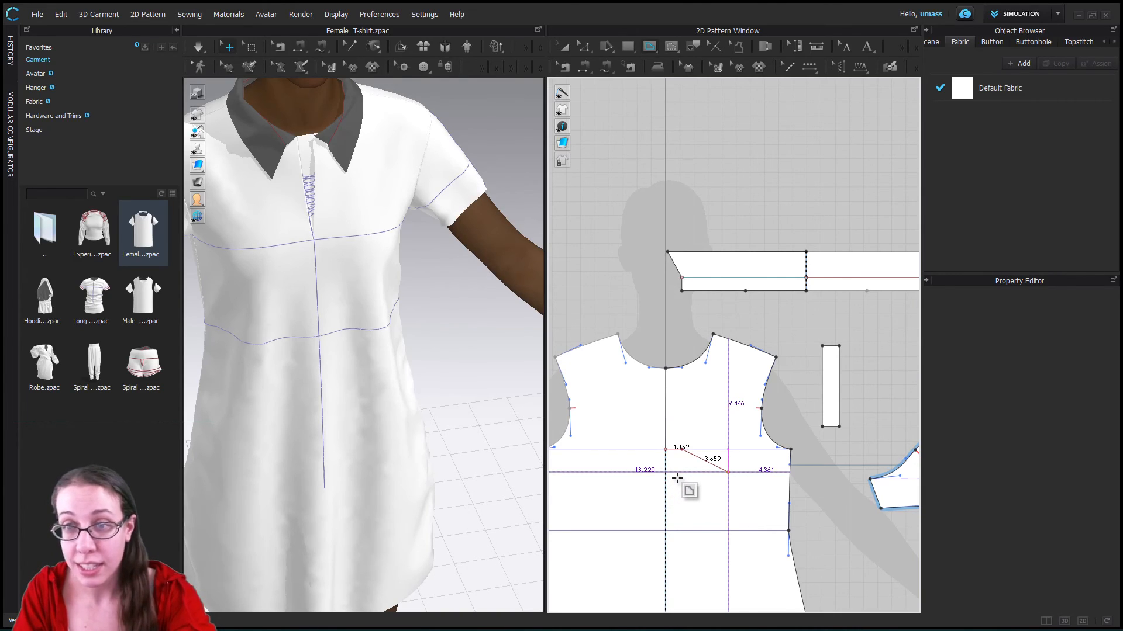
pyautogui.press('Return')
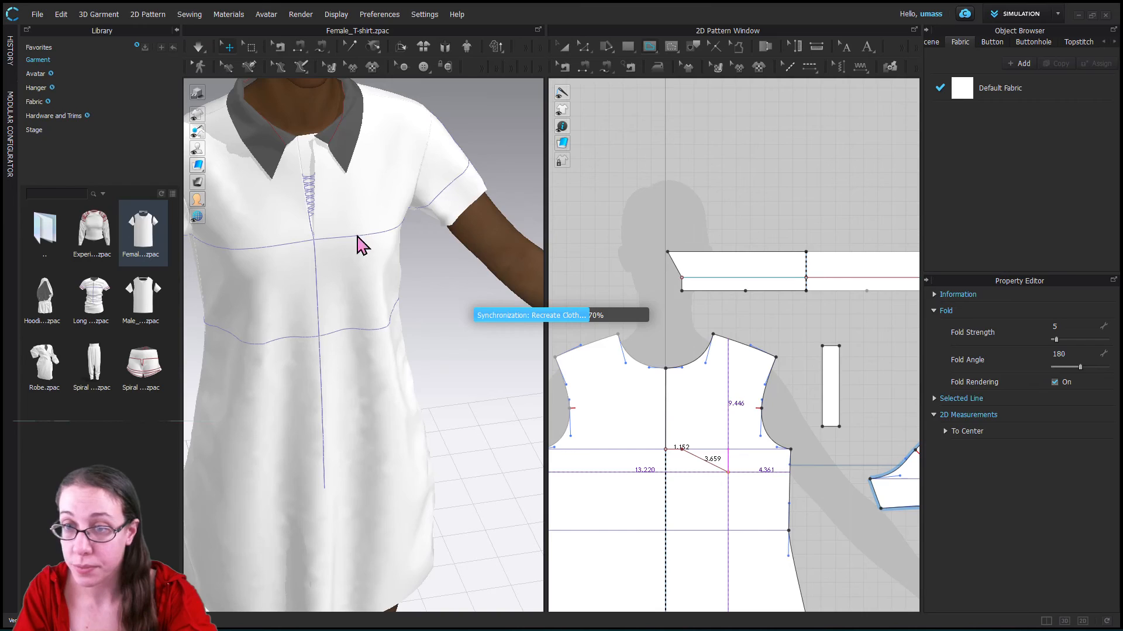
pyautogui.click(583, 47)
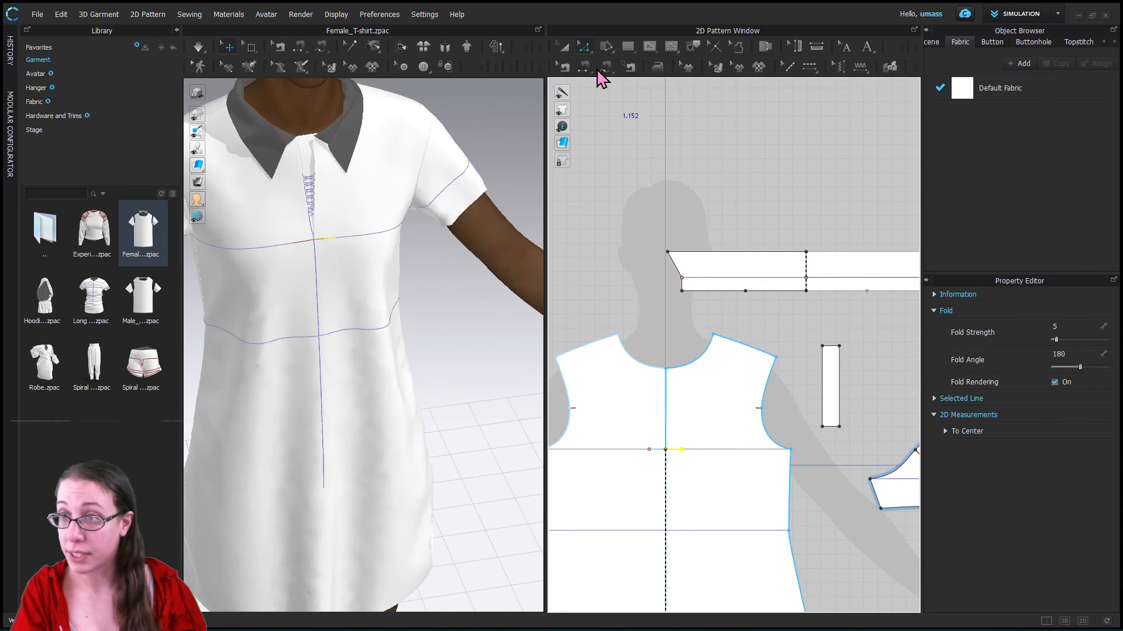
# - Sew the short internal line at the slit's base to the placket strip's lower short edge
pyautogui.click(584, 67)
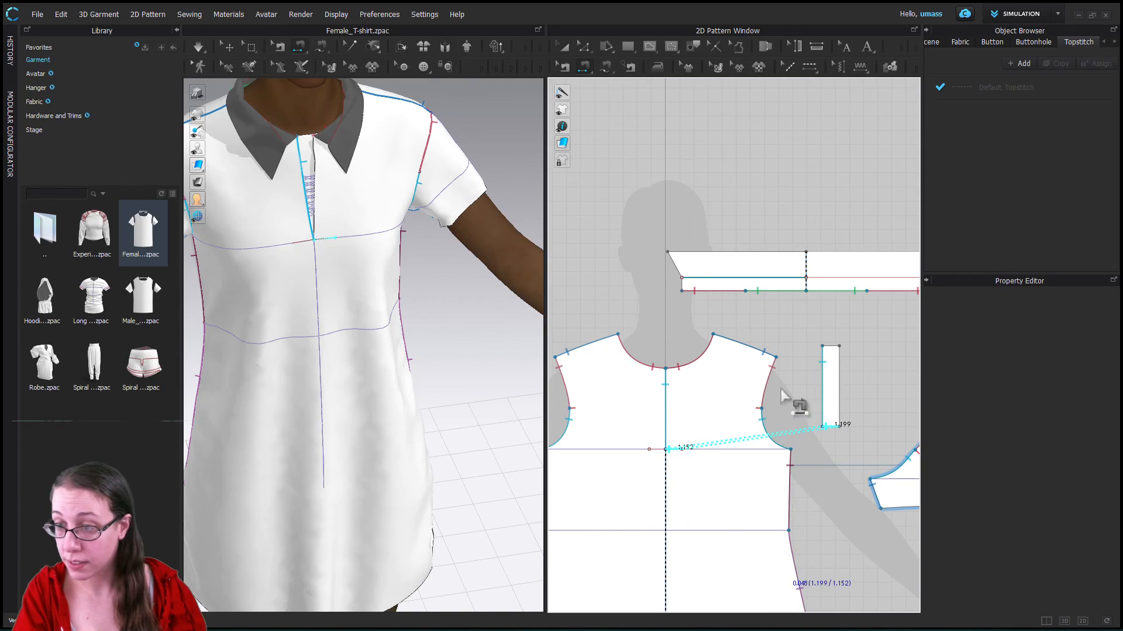
pyautogui.click(672, 451)
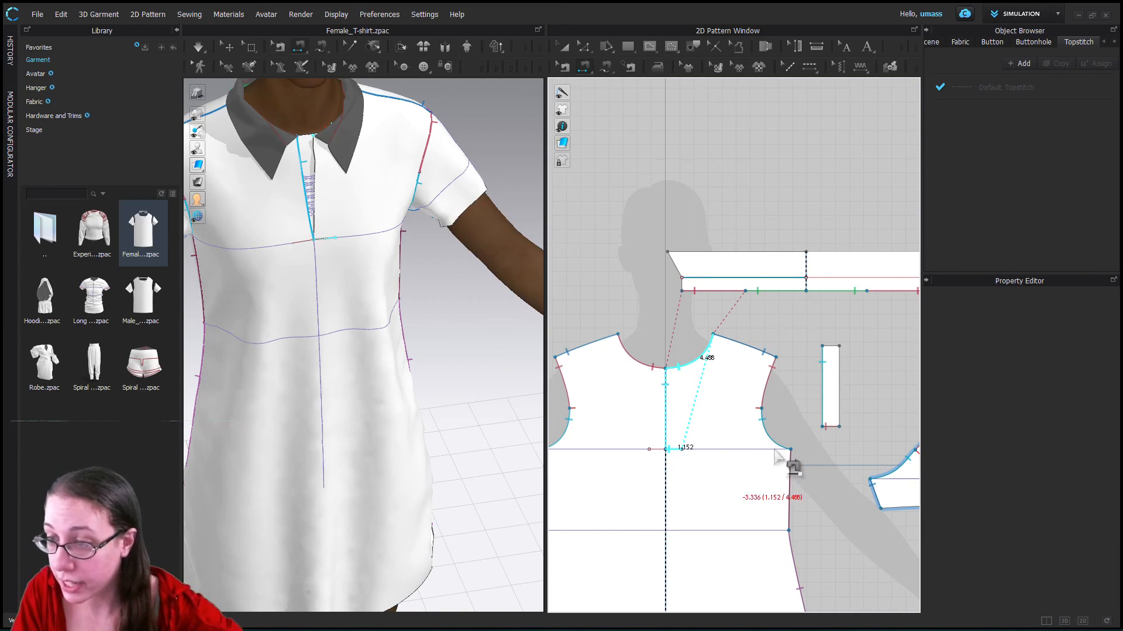
pyautogui.click(838, 423)
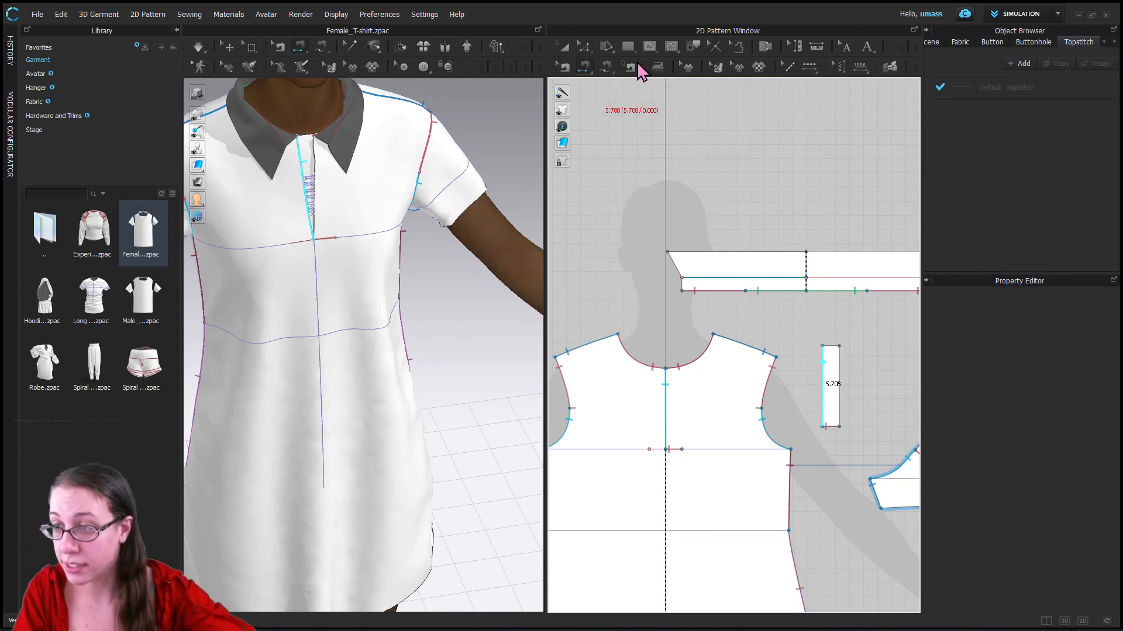
# - Simulate the garment so the placket's lower end is pulled onto the new seam at the slit's base
pyautogui.click(562, 47)
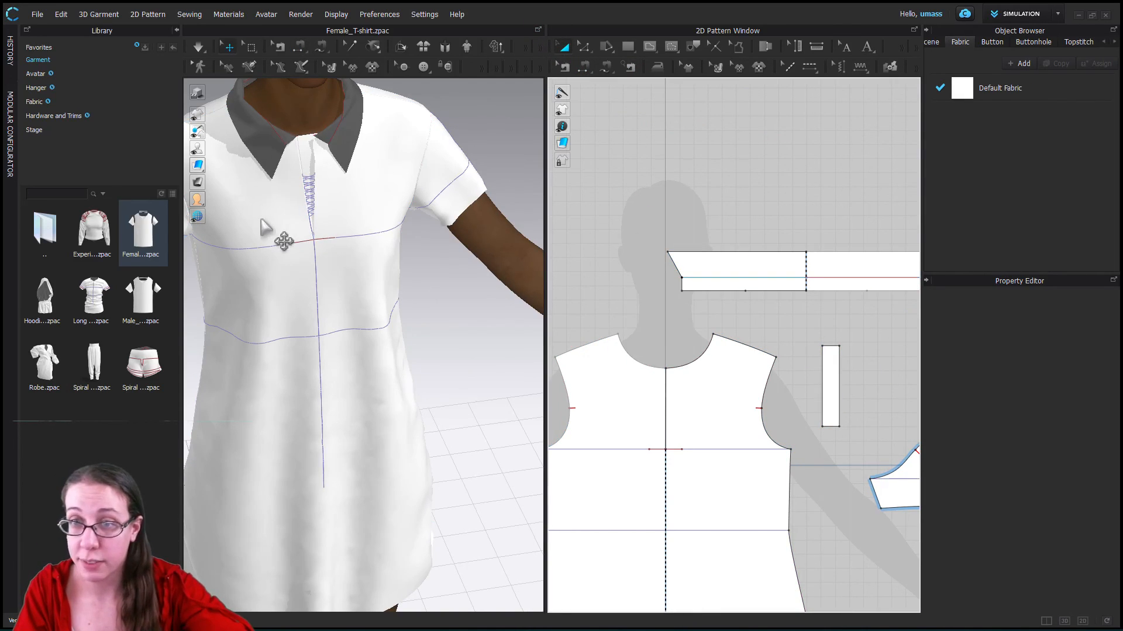
pyautogui.click(673, 452)
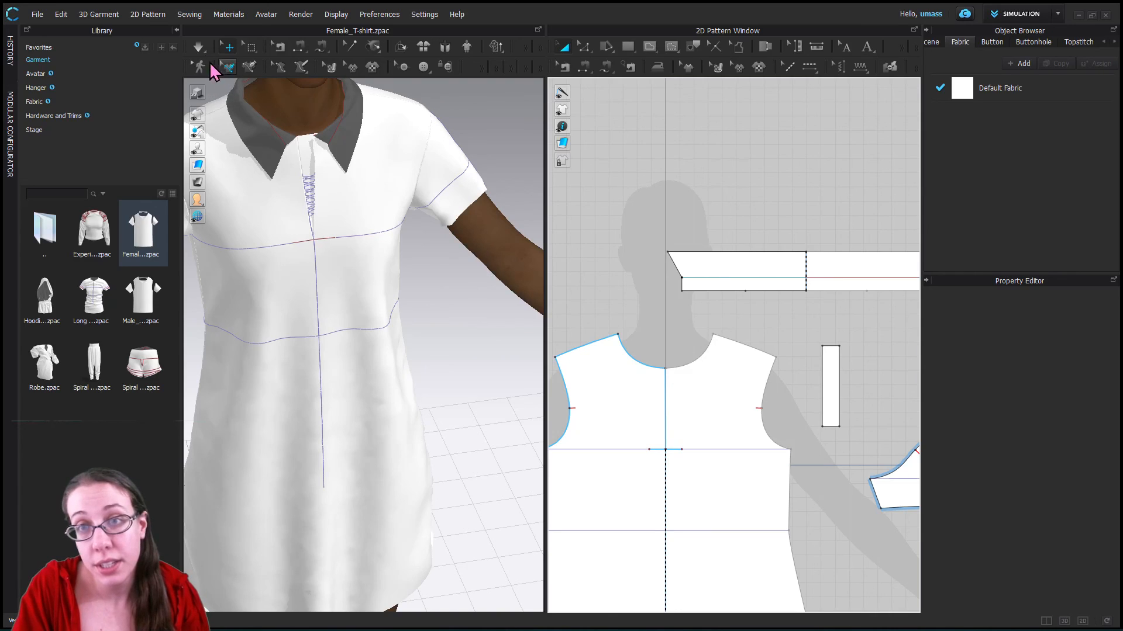
pyautogui.click(198, 48)
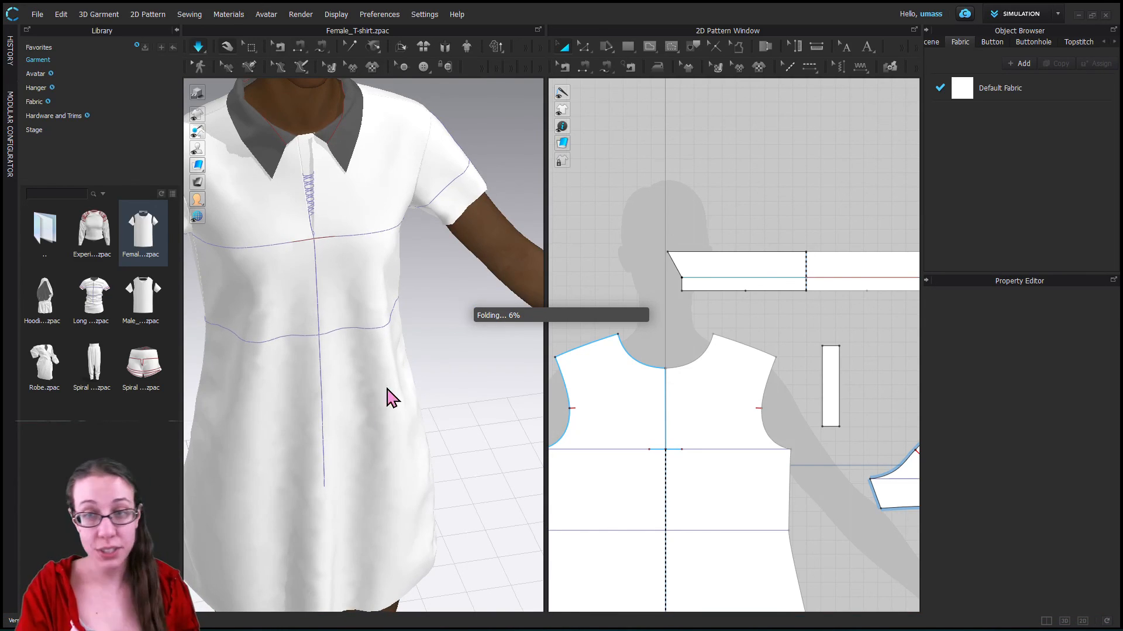
pyautogui.scroll(2, 386, 386)
pyautogui.scroll(-3, 319, 387)
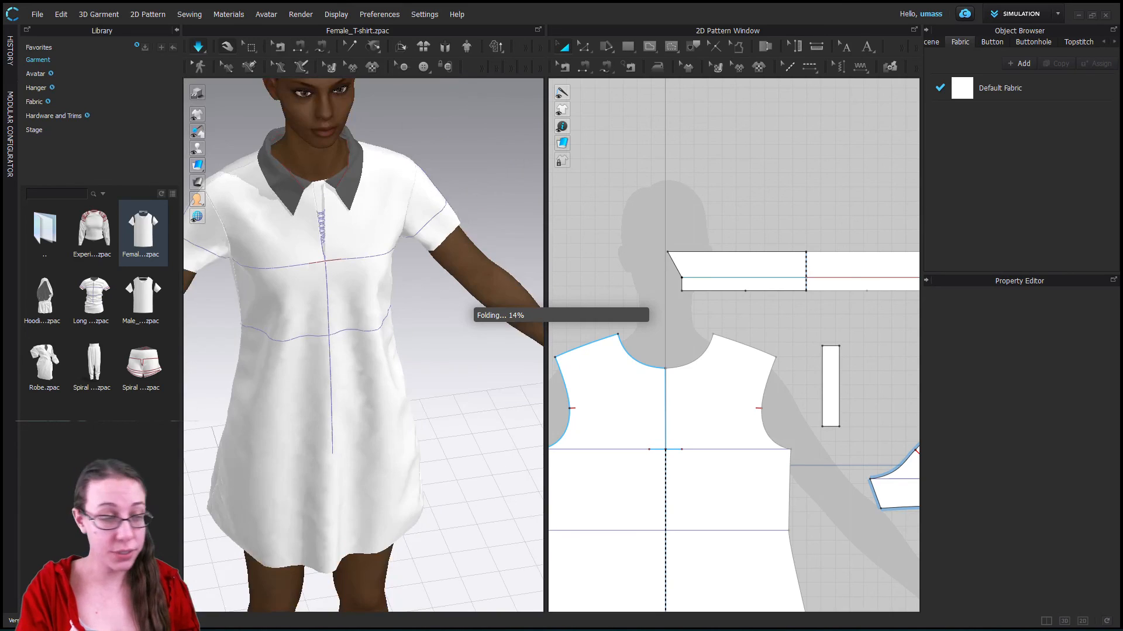